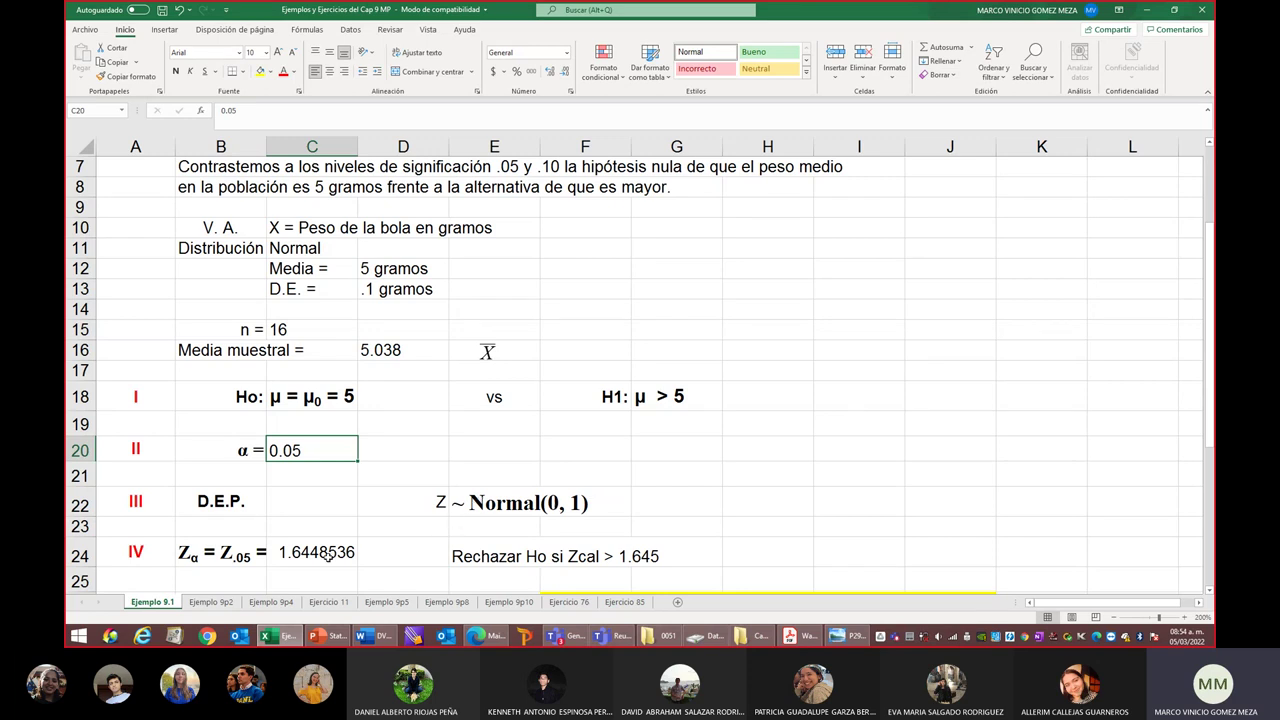
Inspect the critical Z value formula in C24 and the Zcal test statistic formula in E26 without changing them
scroll(328, 556, down, 1)
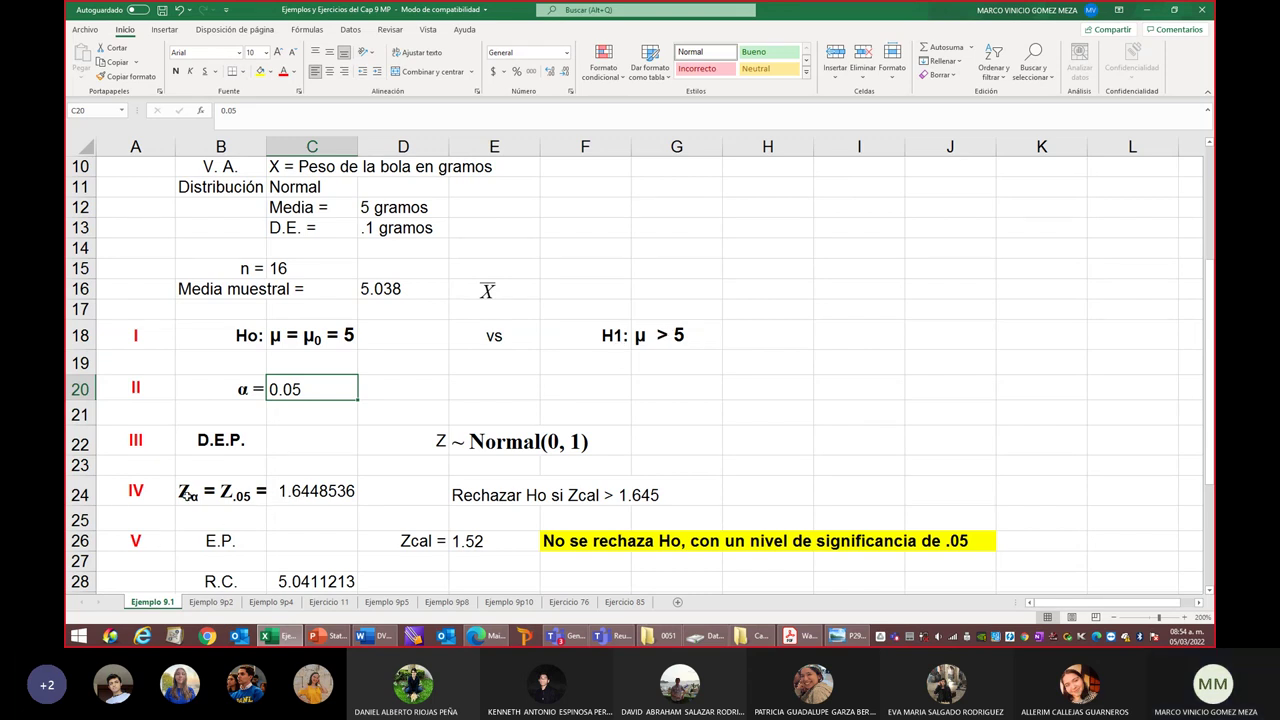
click(337, 491)
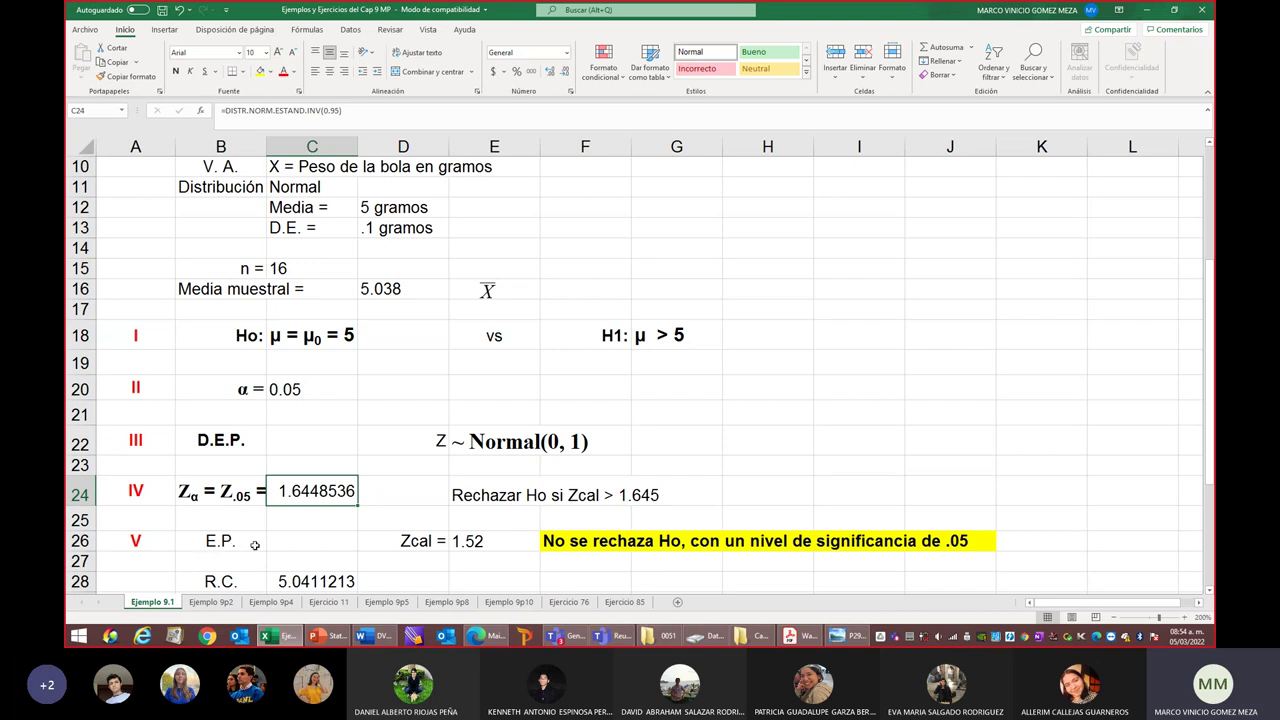
double_click(489, 541)
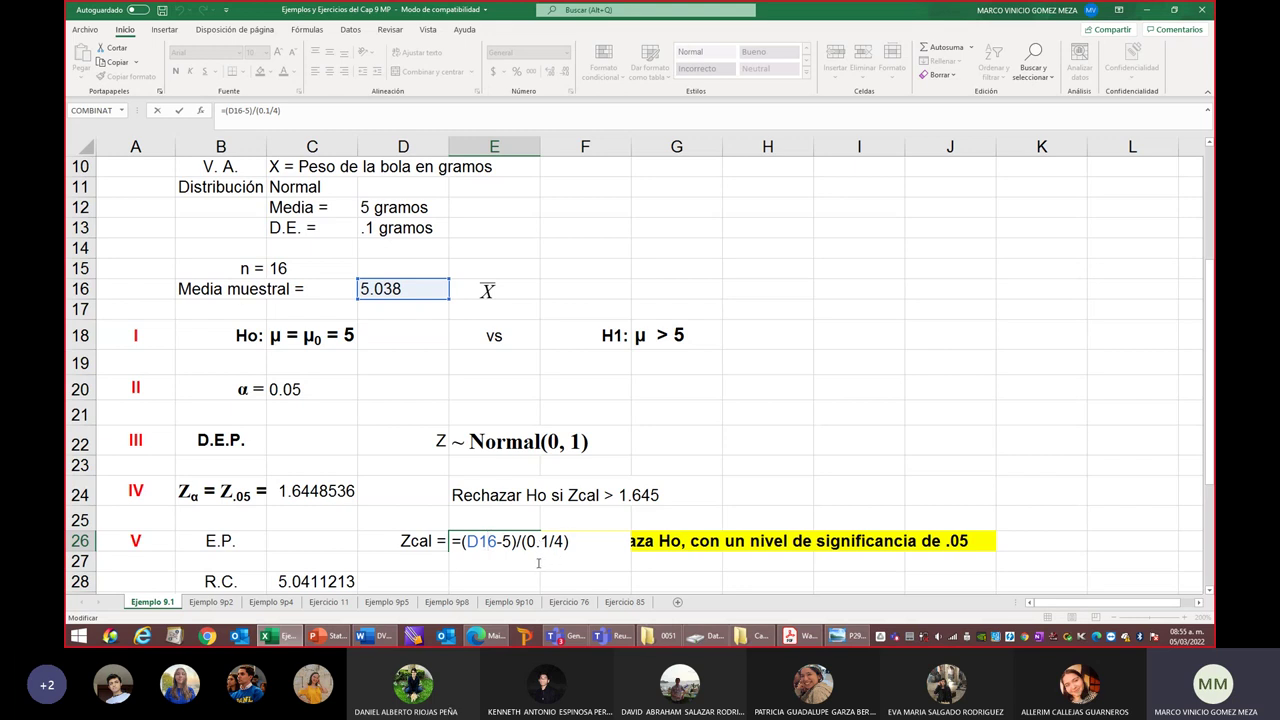
key(Return)
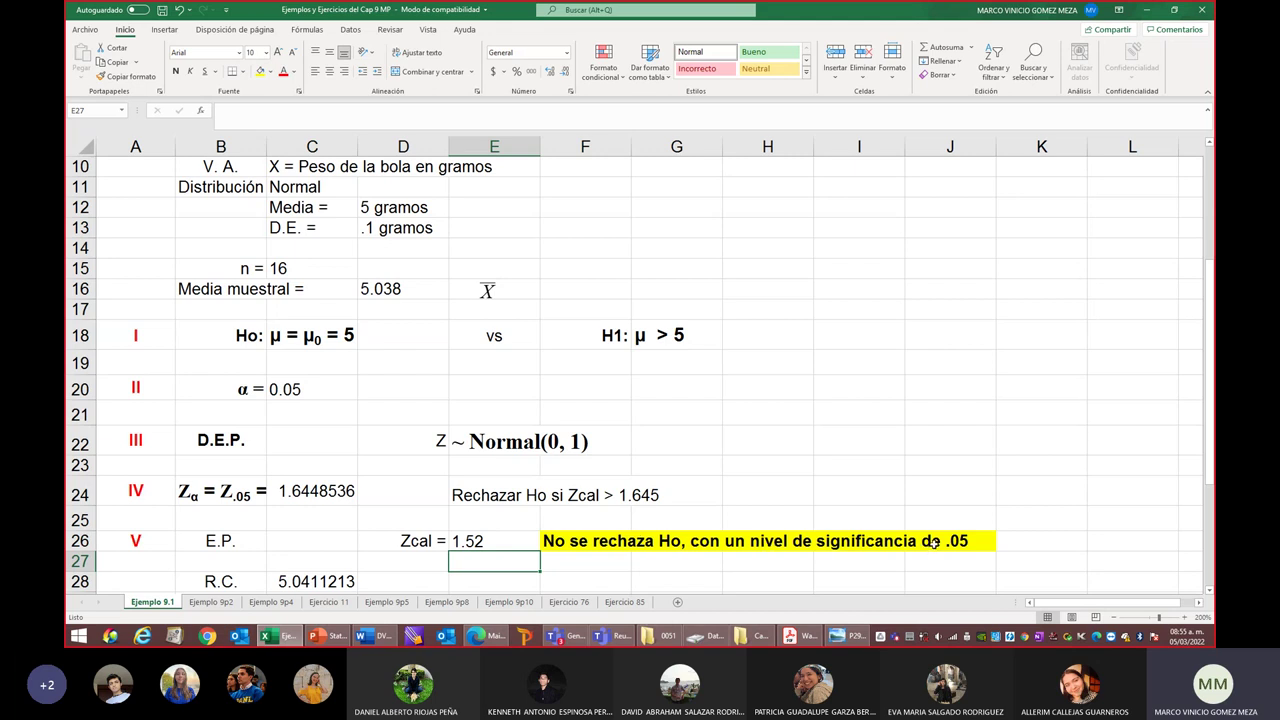
Inspect the rejection limit (R.C.) formula in C28 and compare it with the sample mean in D16
click(485, 585)
scroll(486, 583, down, 1)
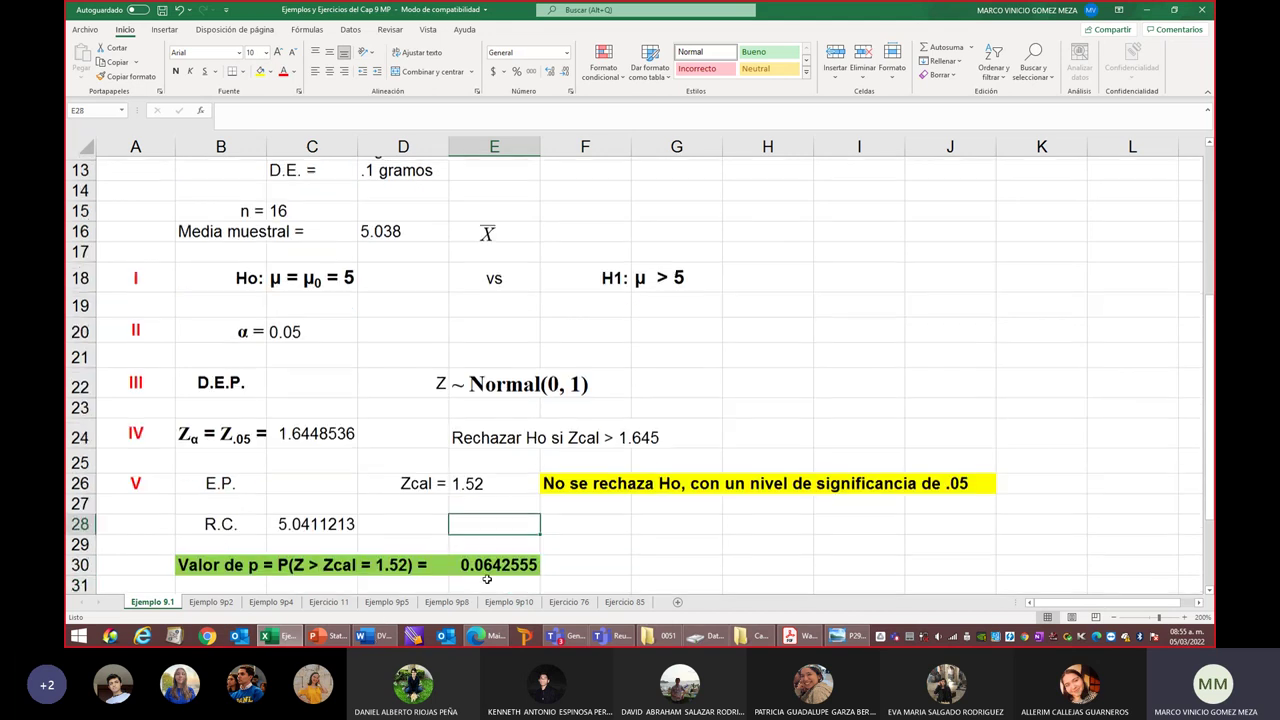
double_click(321, 520)
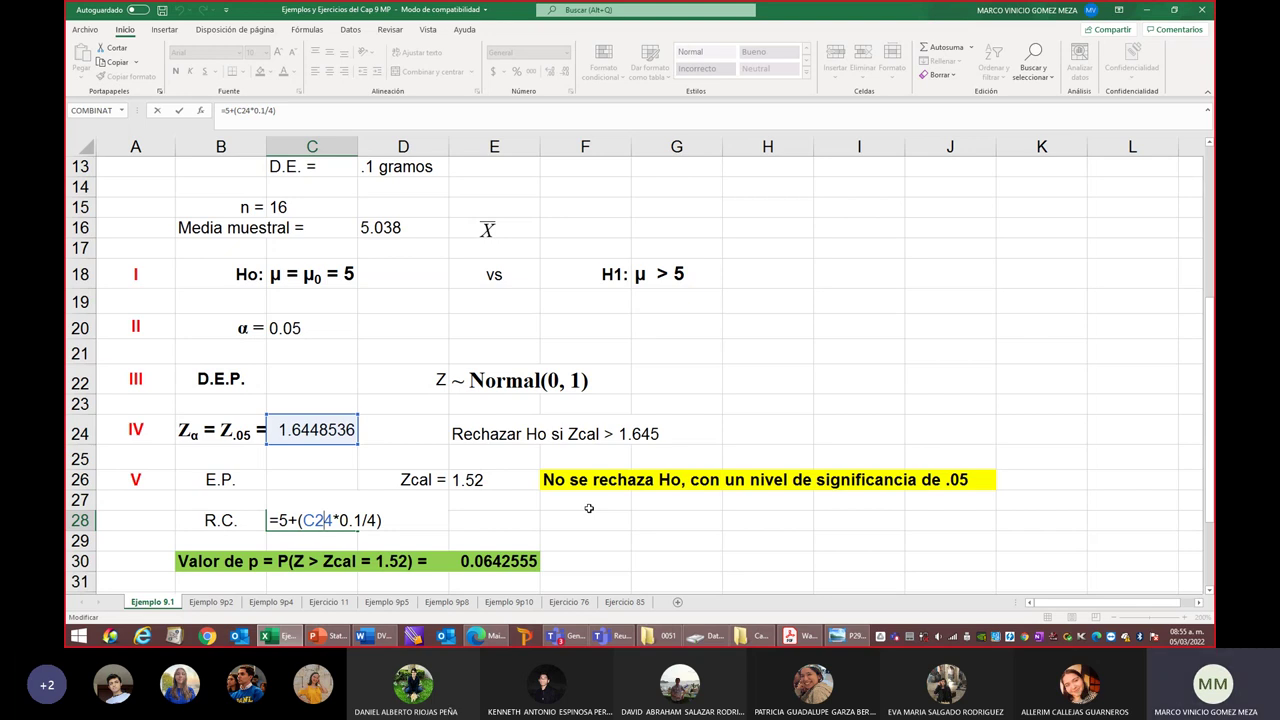
key(Return)
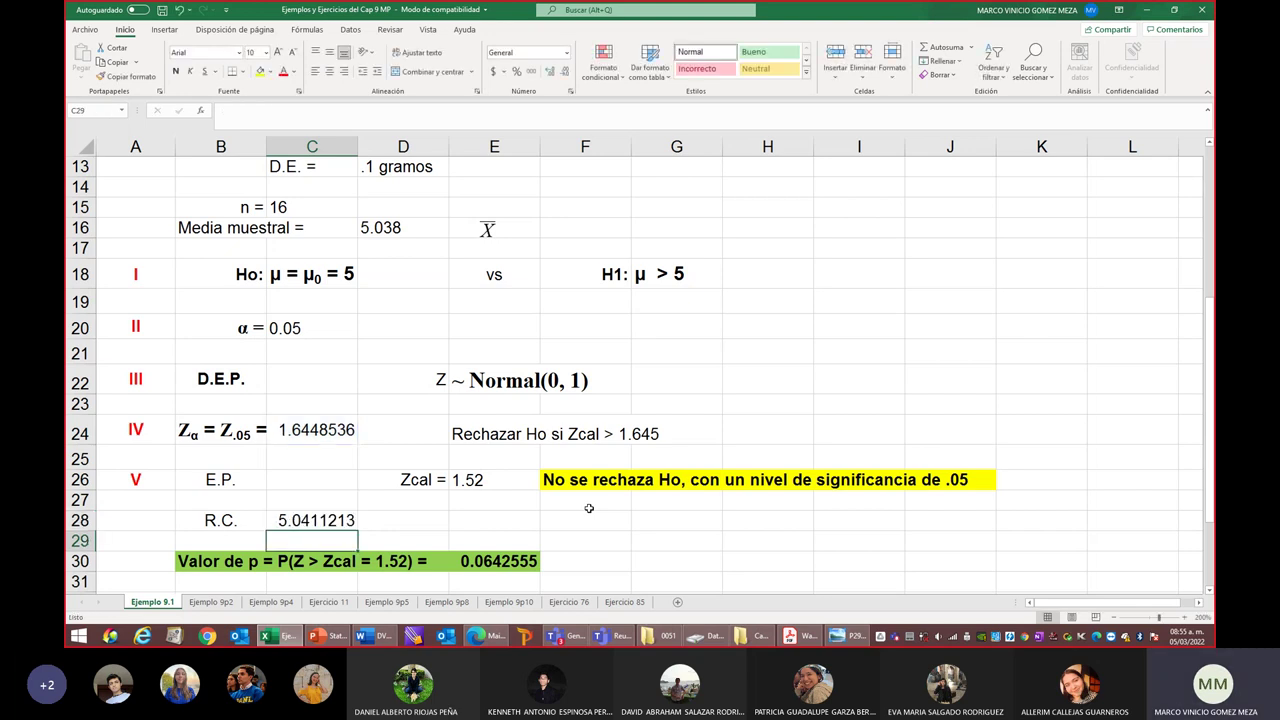
click(311, 523)
click(398, 229)
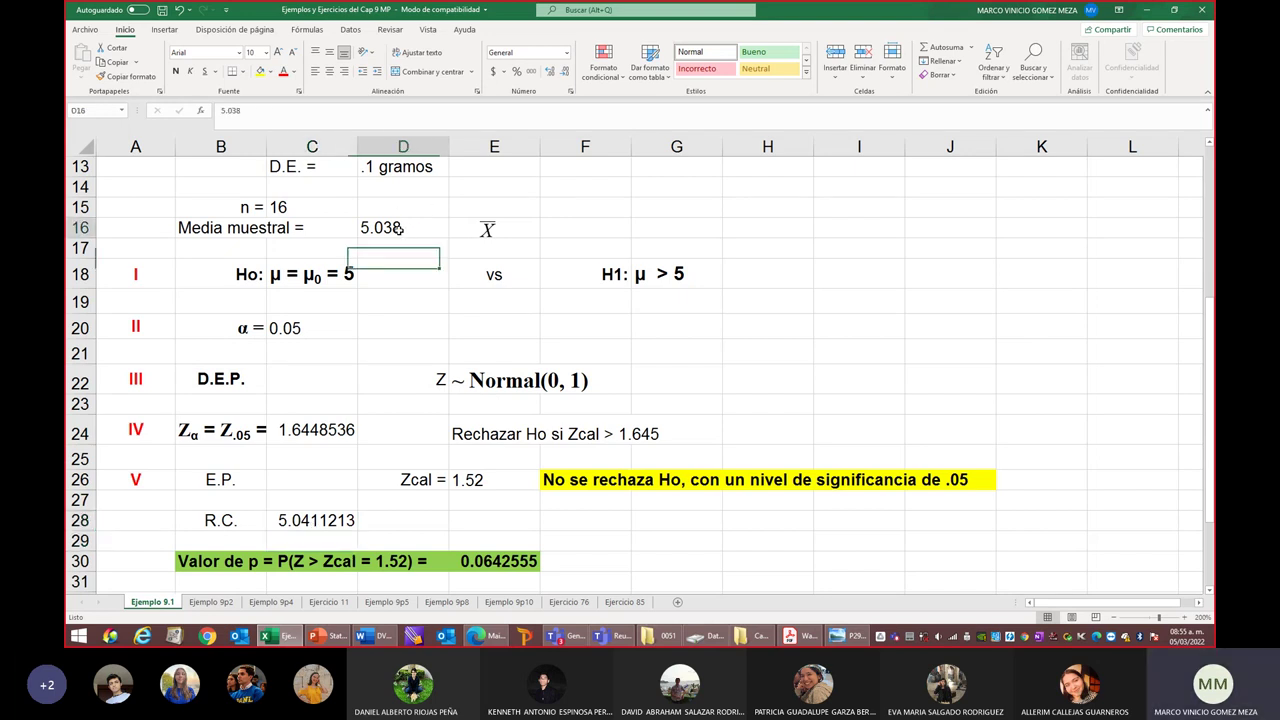
click(314, 522)
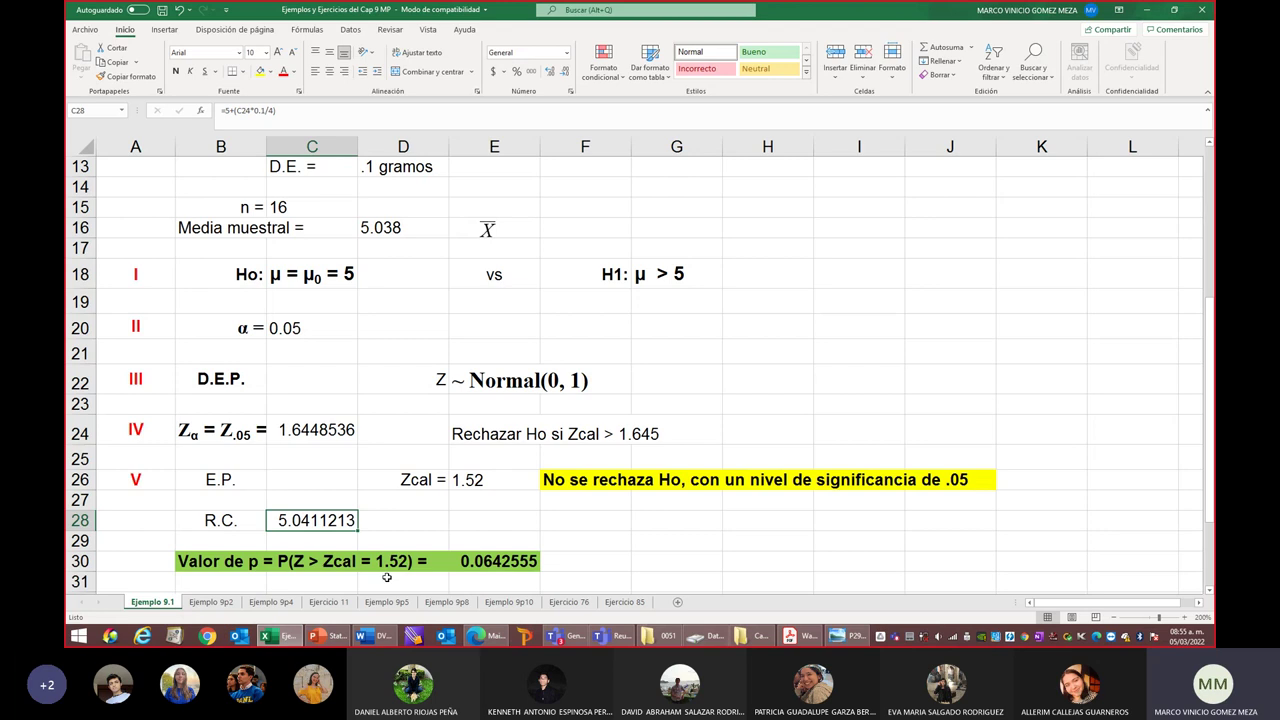
Inspect the p-value formula in E30 and compare it with the alpha in C20 and the conclusion in F26
click(470, 566)
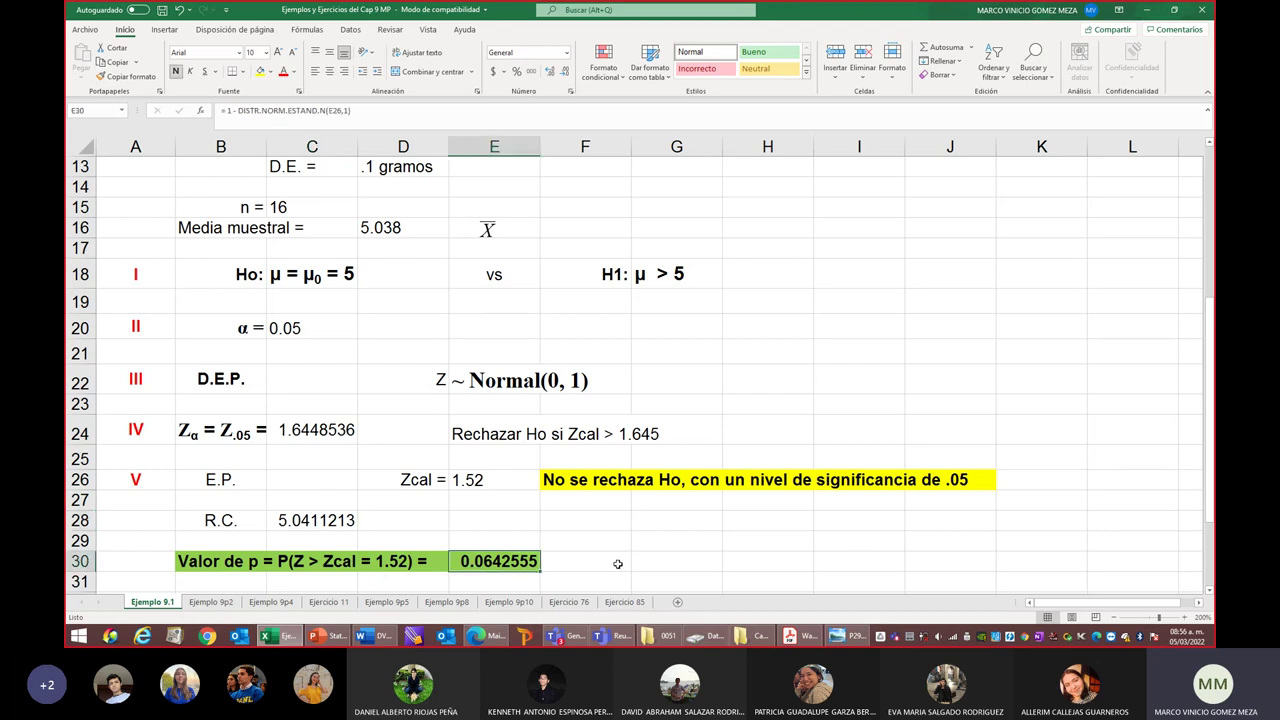
double_click(498, 565)
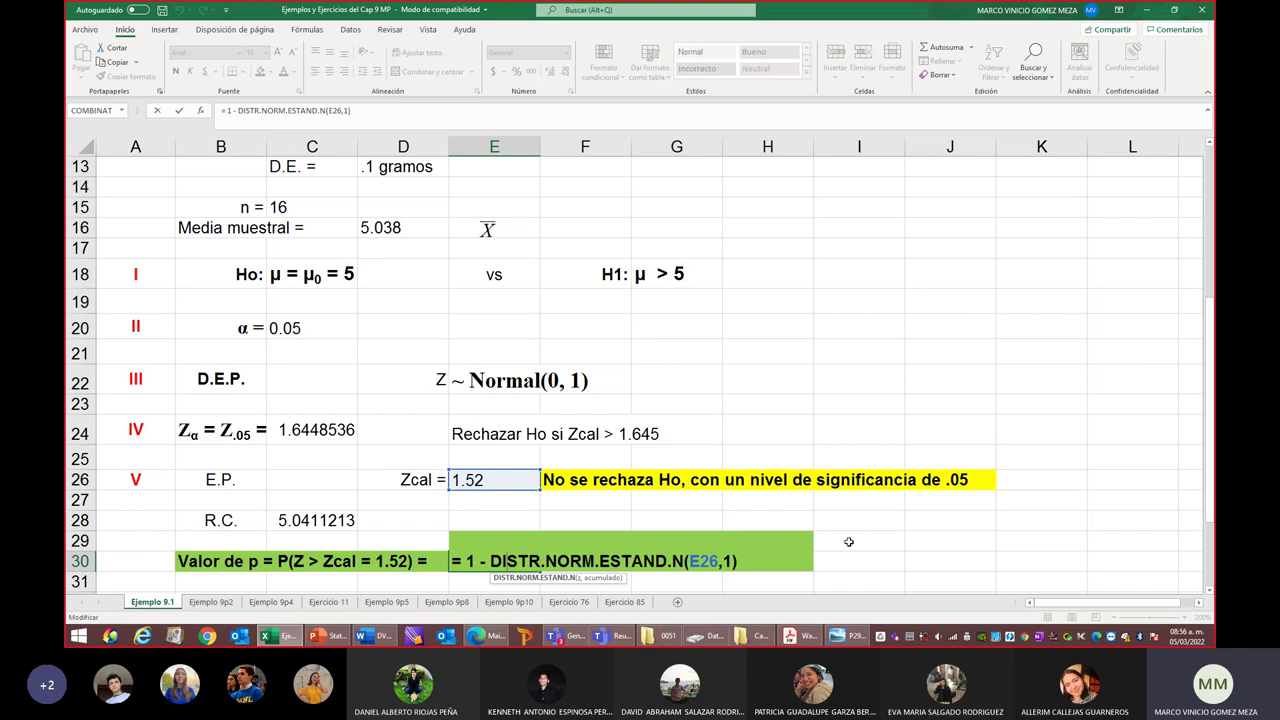
key(Return)
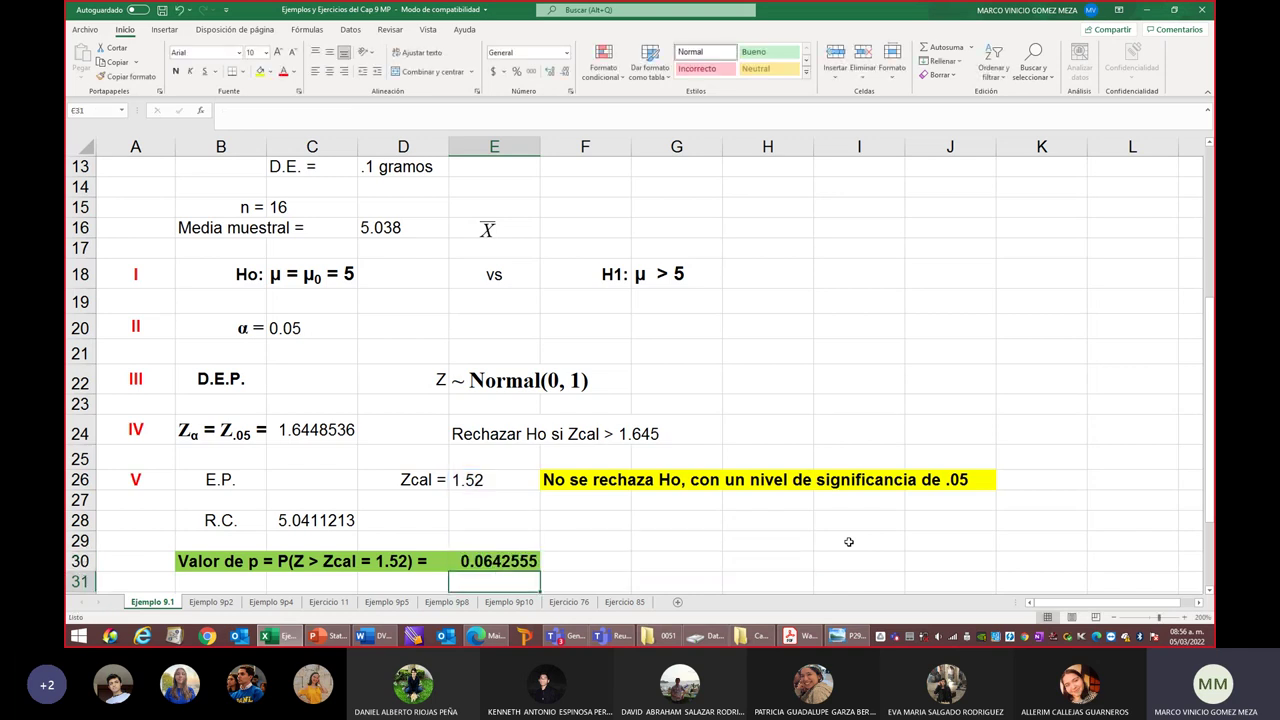
click(463, 559)
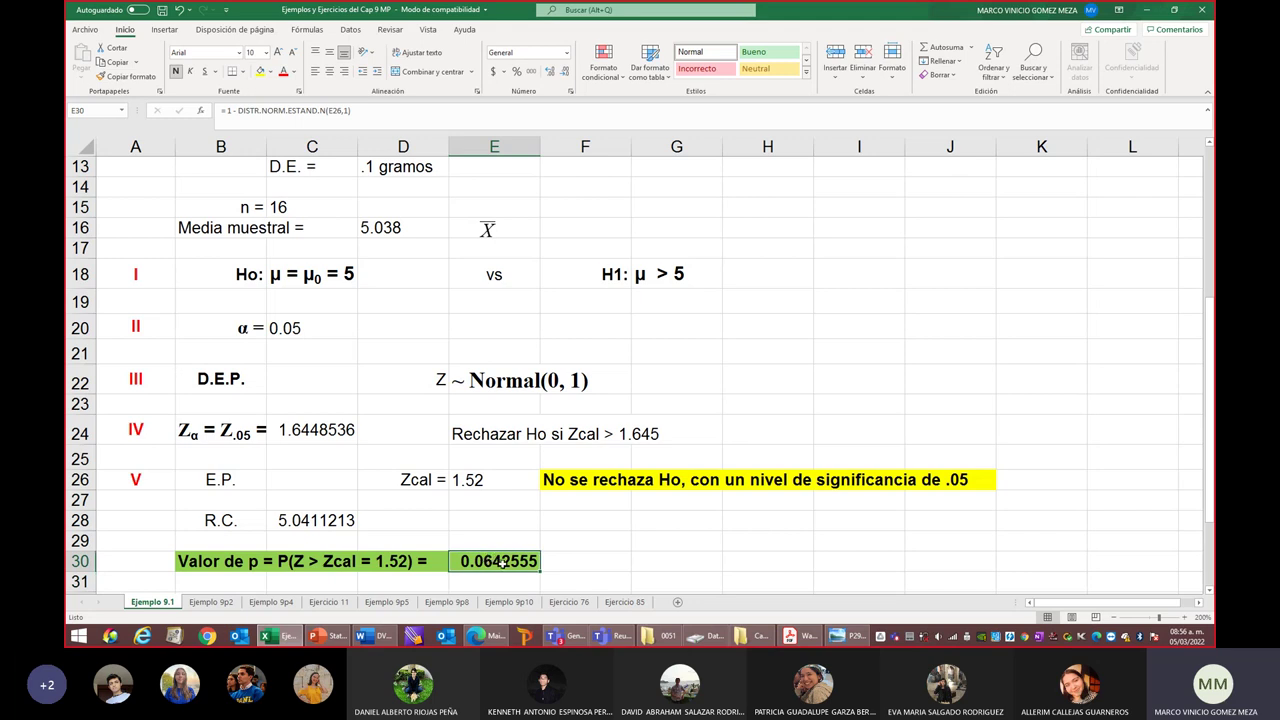
click(308, 326)
click(488, 560)
click(585, 477)
Compare the alpha cells C20 and C32, and inspect the critical Z formula for alpha .10 in C33
scroll(841, 422, down, 2)
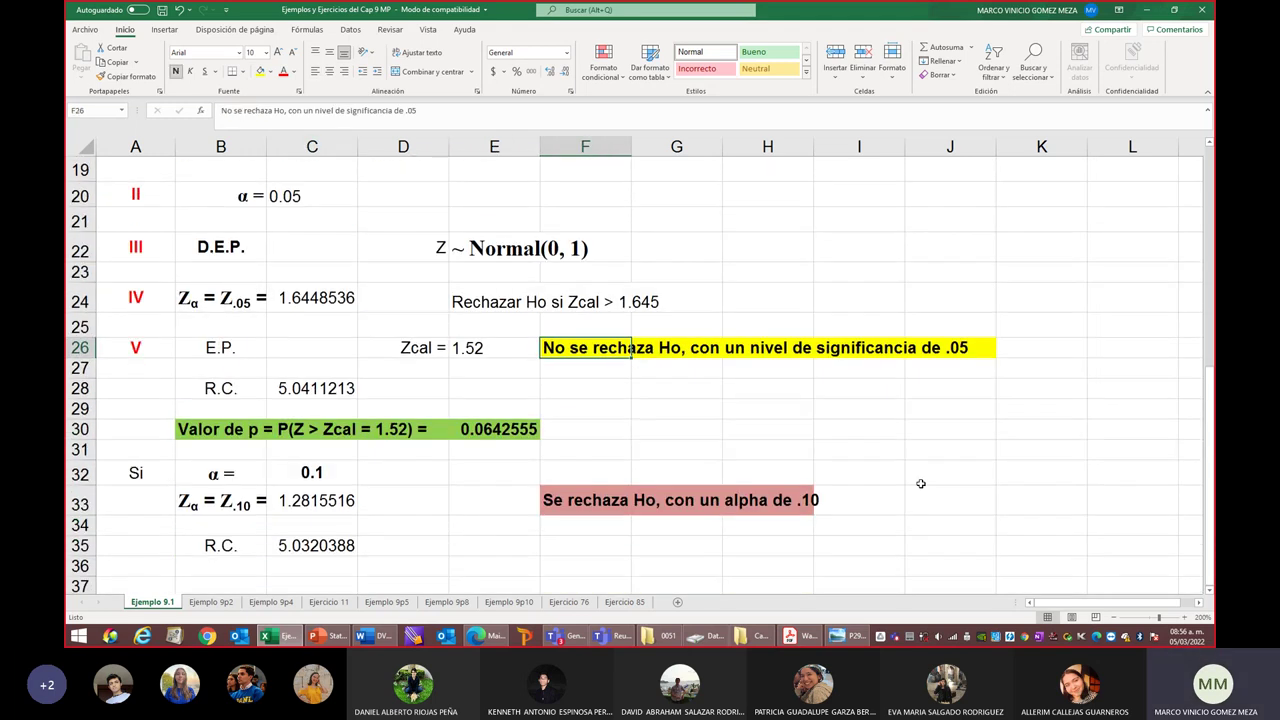
click(313, 203)
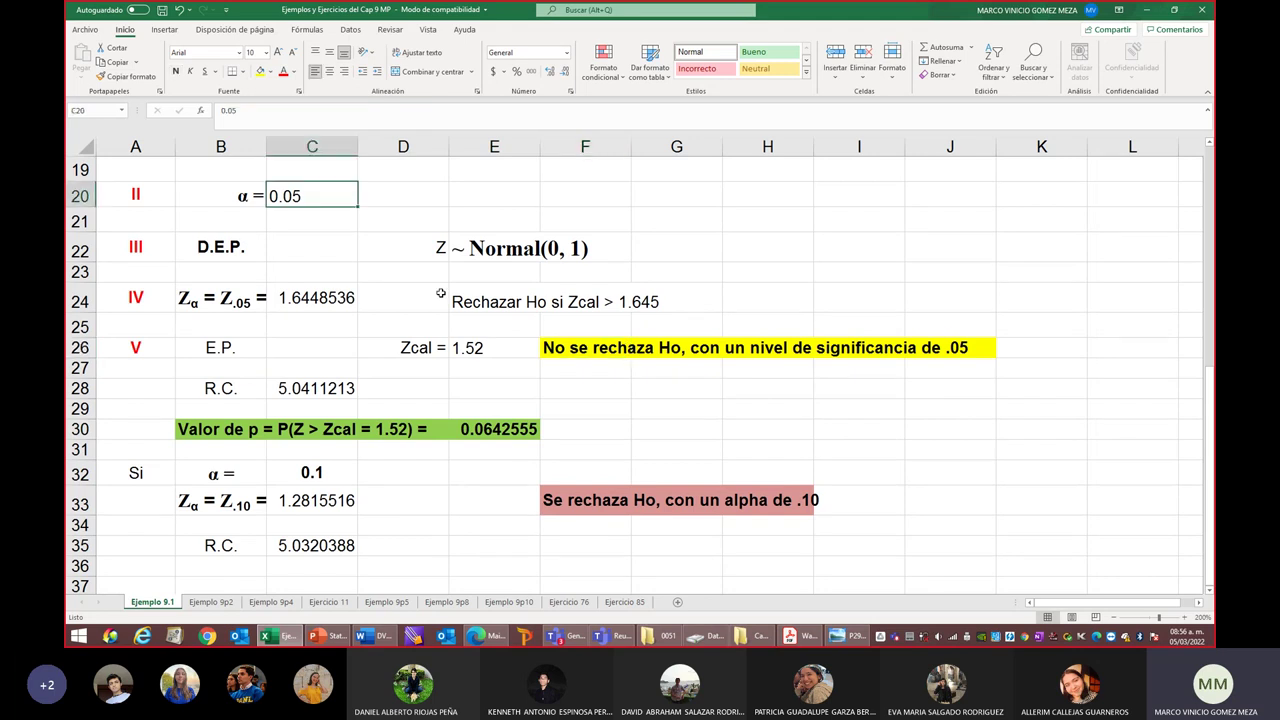
click(290, 477)
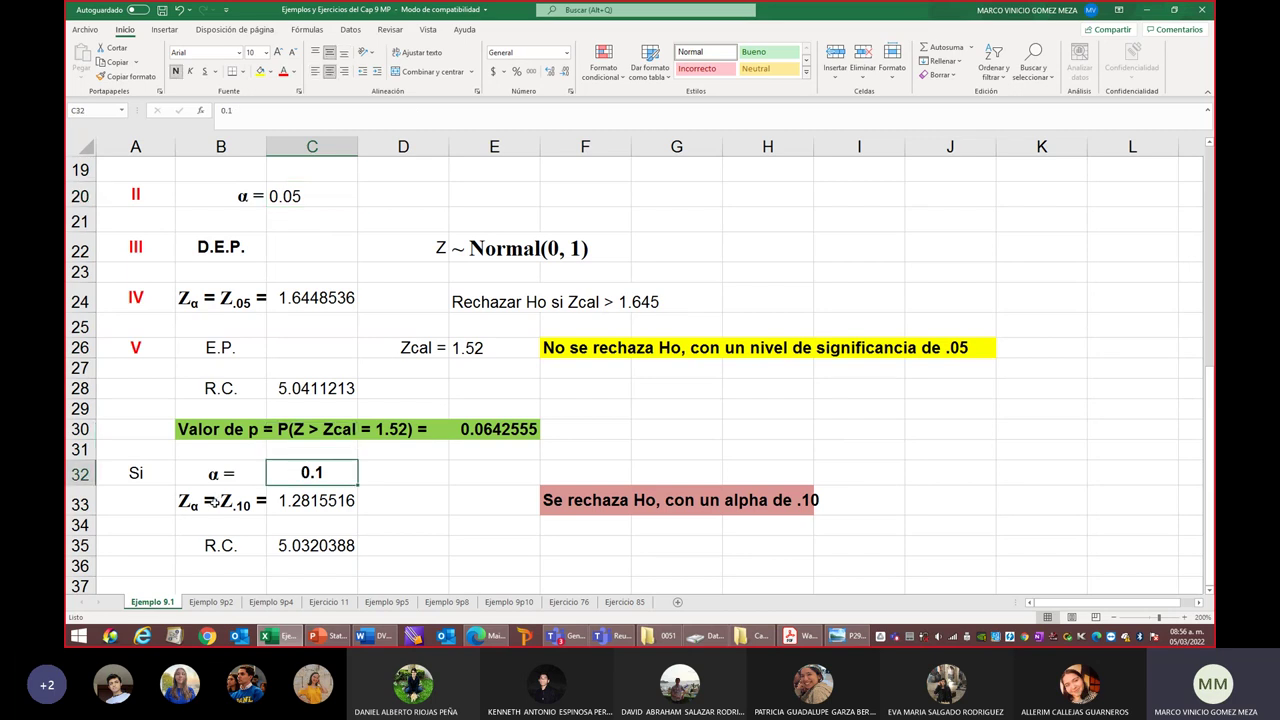
click(289, 505)
double_click(292, 503)
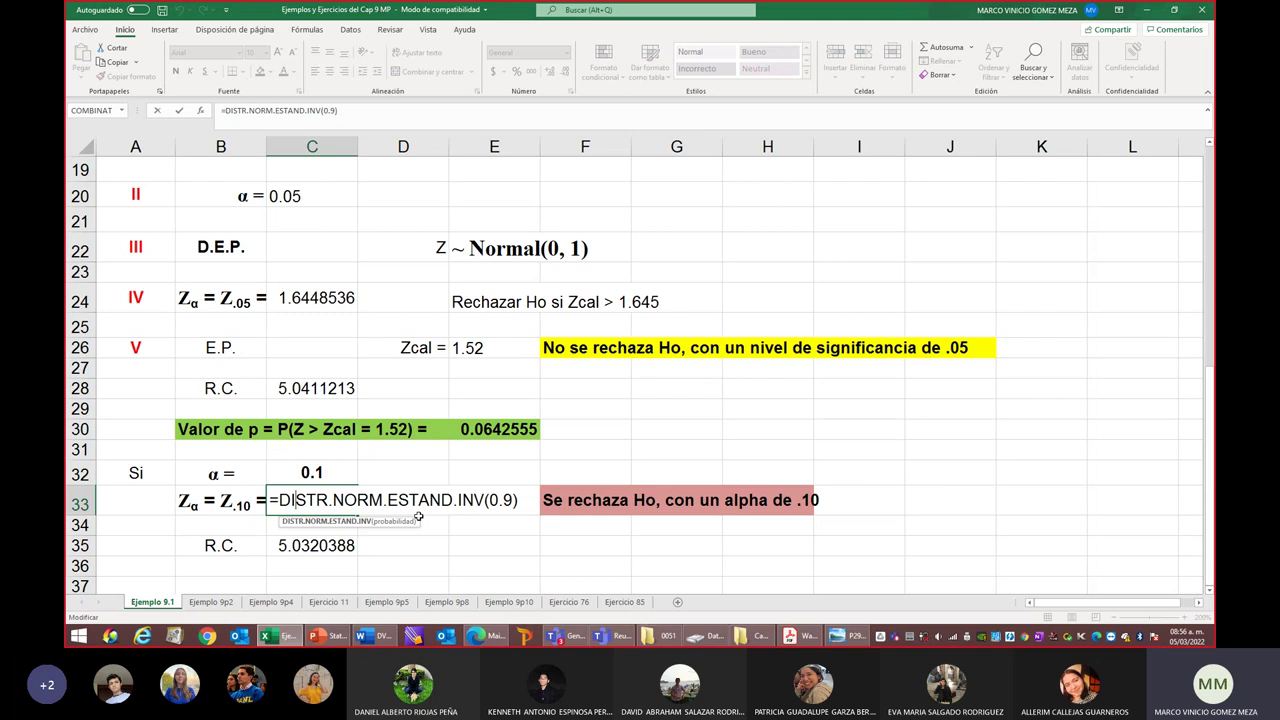
key(Return)
scroll(419, 516, up, 2)
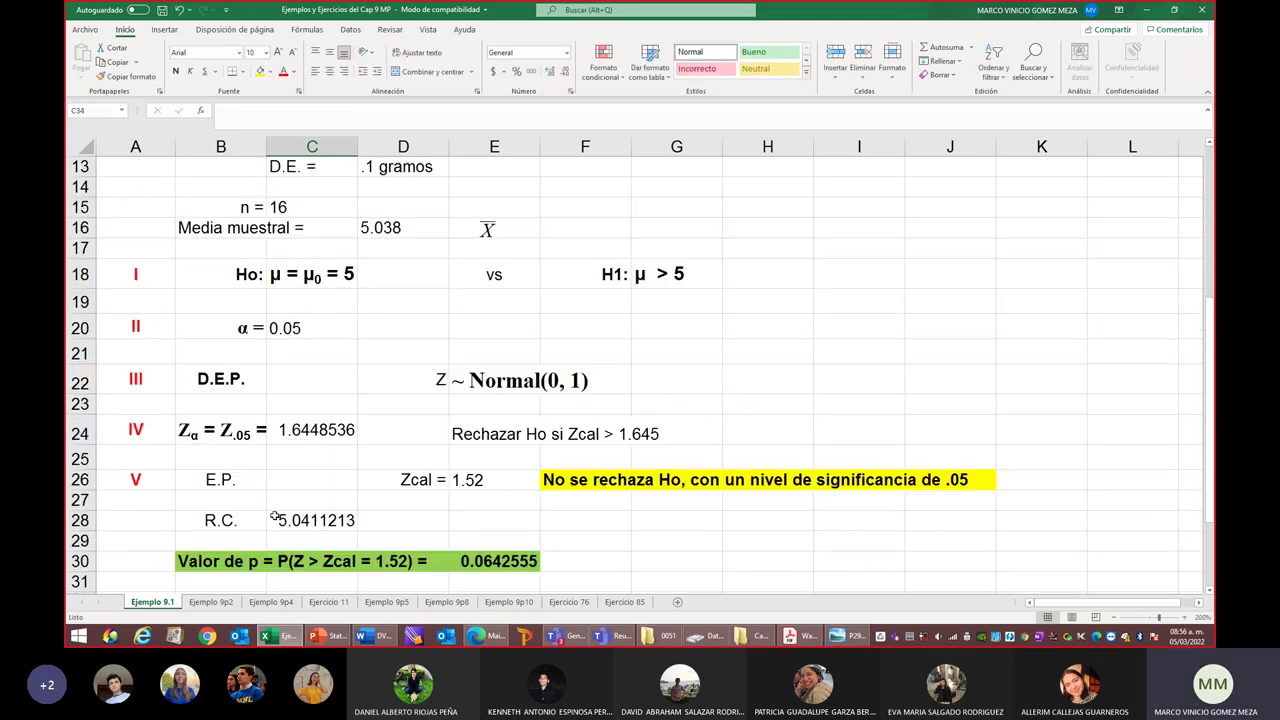
scroll(341, 557, down, 4)
click(315, 344)
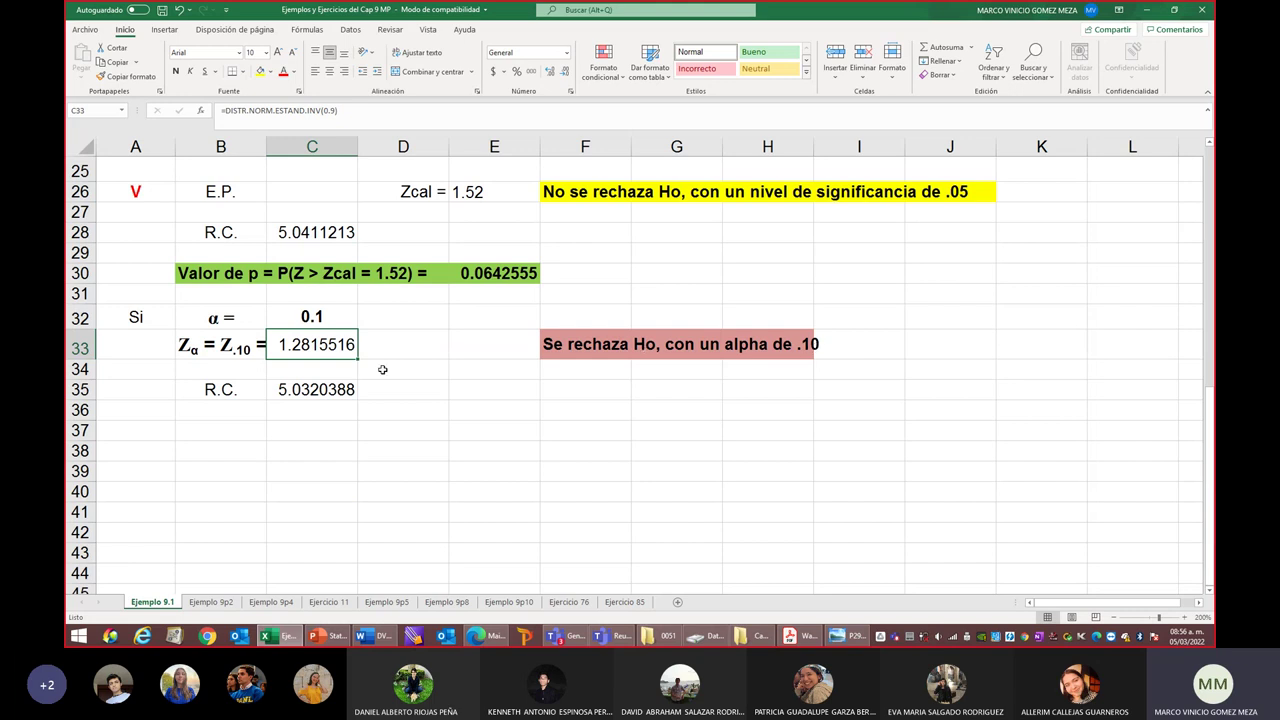
Compare the p-value in E30 with the alternative alpha in C32 and check the conclusion in F33
click(323, 318)
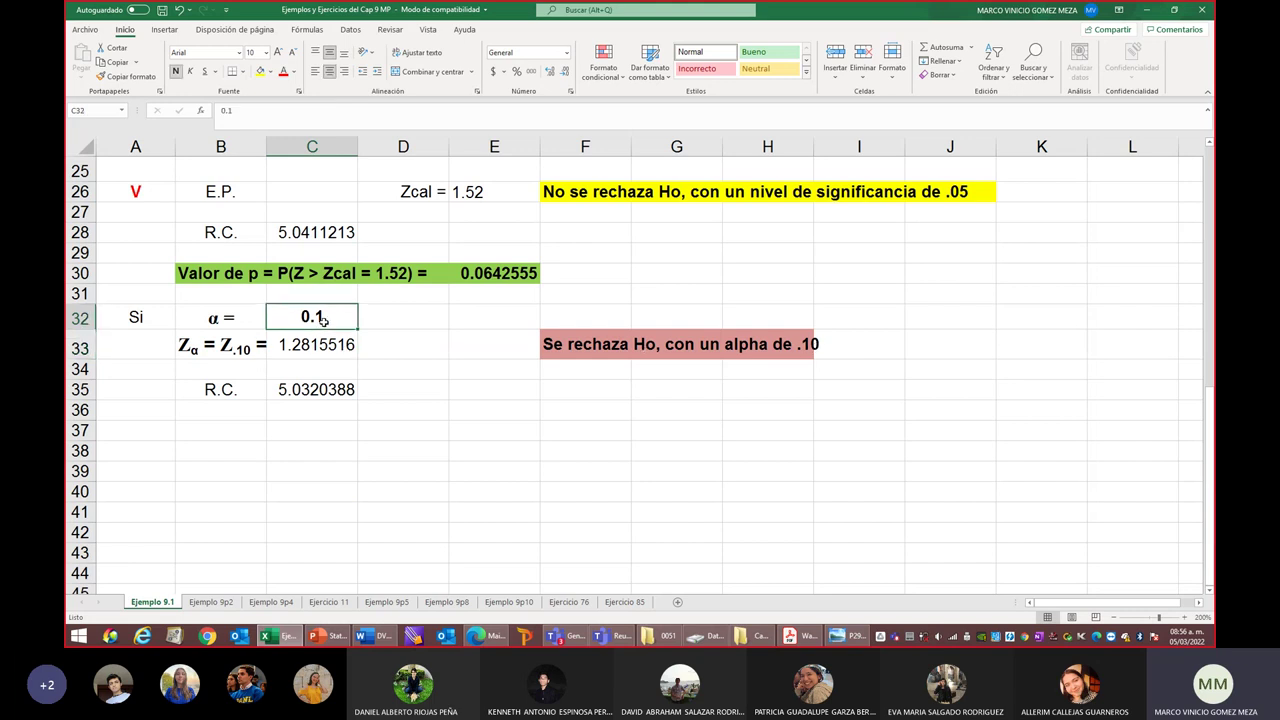
click(505, 273)
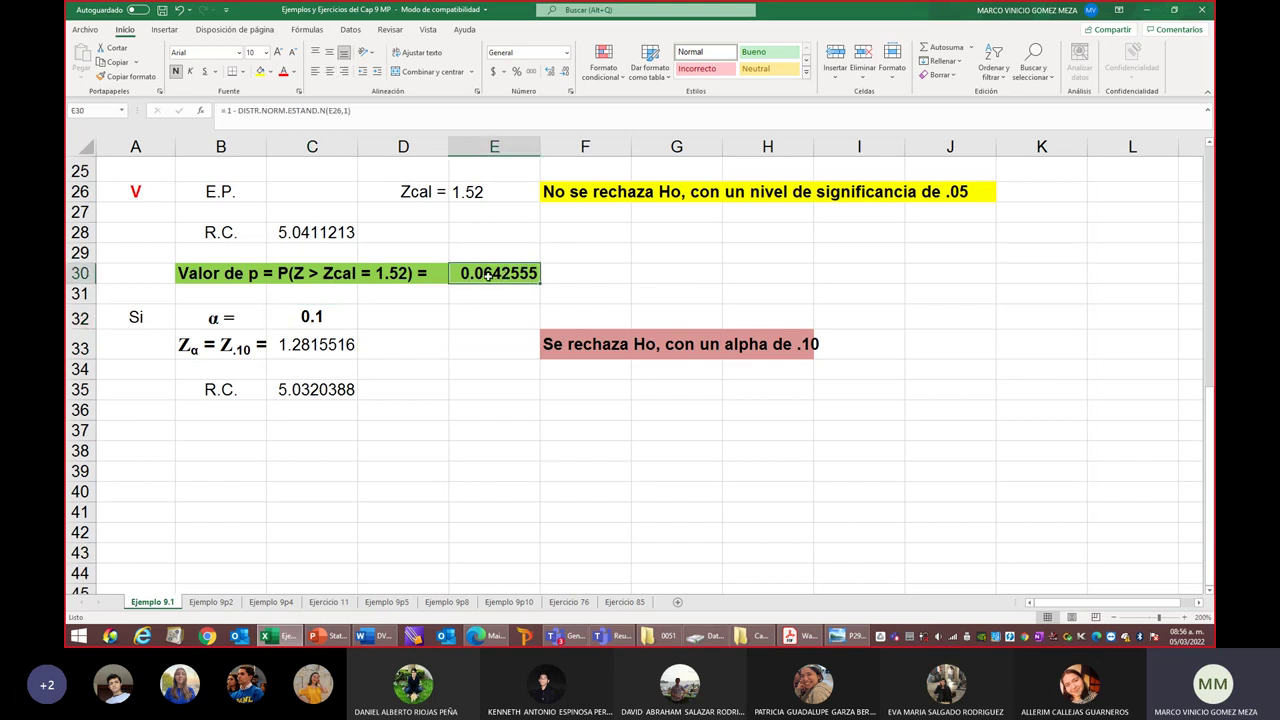
click(310, 317)
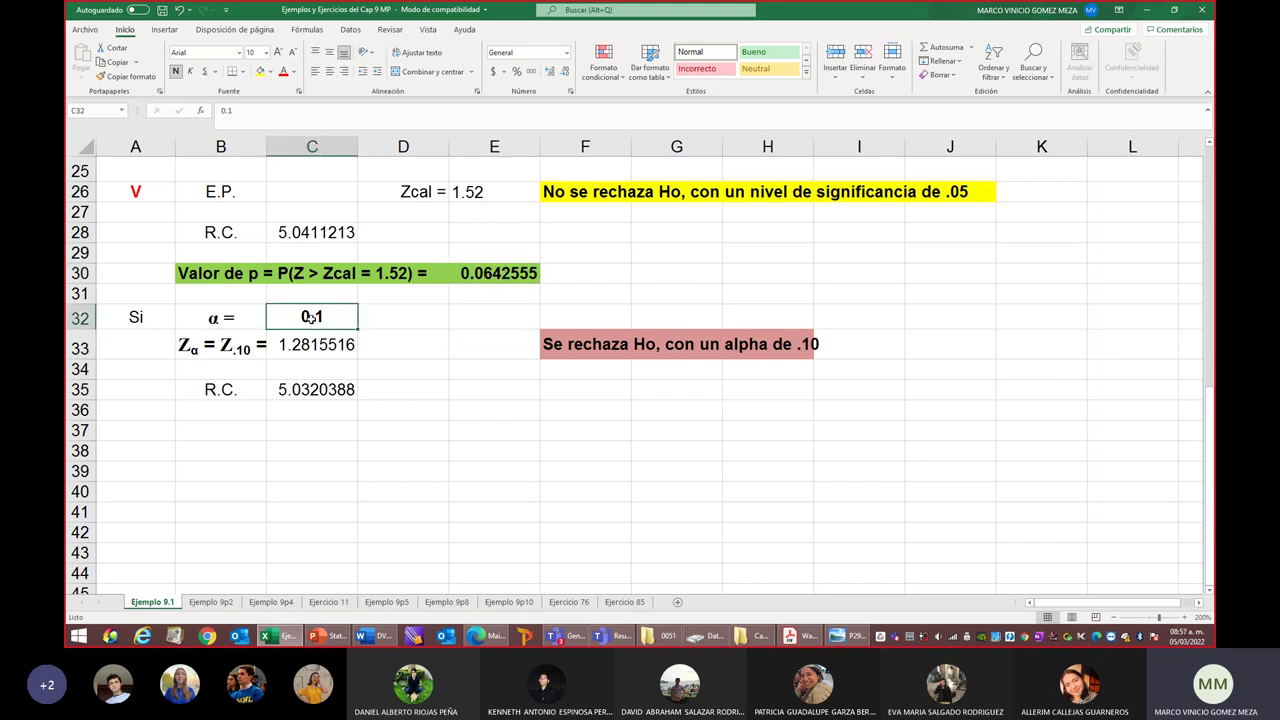
click(580, 346)
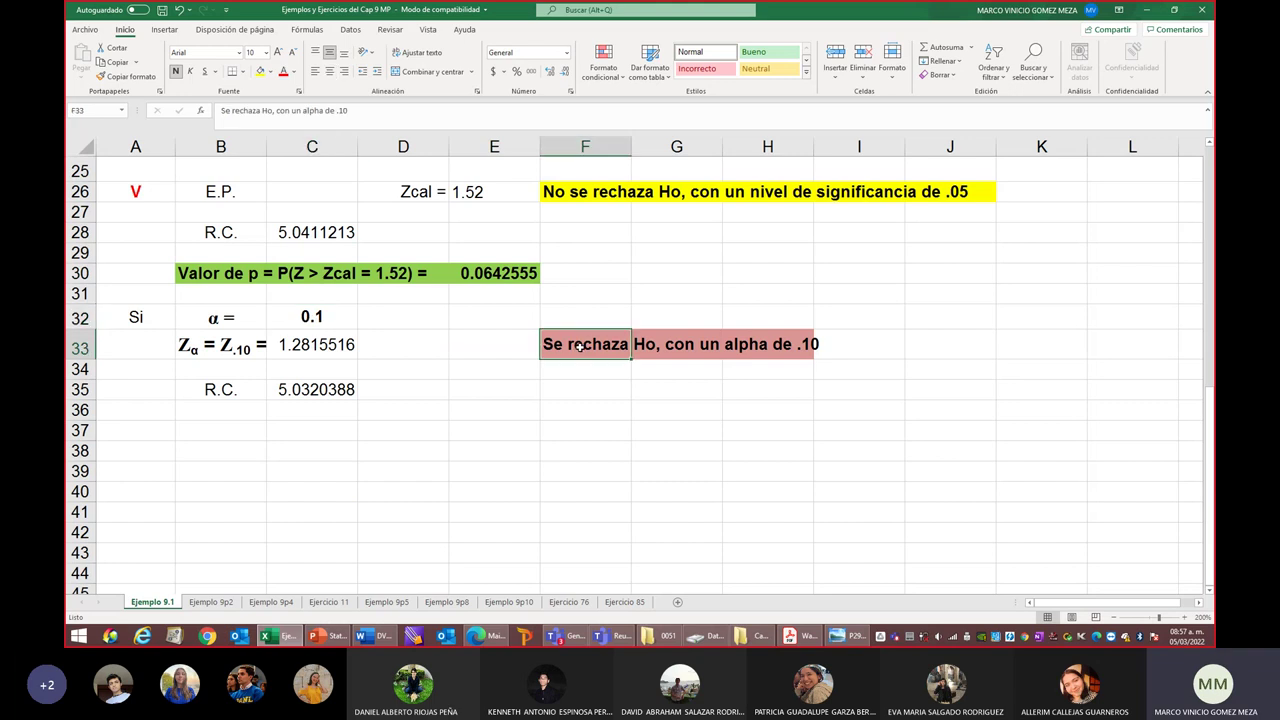
Compare the critical Z in C33 with Zcal in E26, and check the rejection limit in C35
click(282, 349)
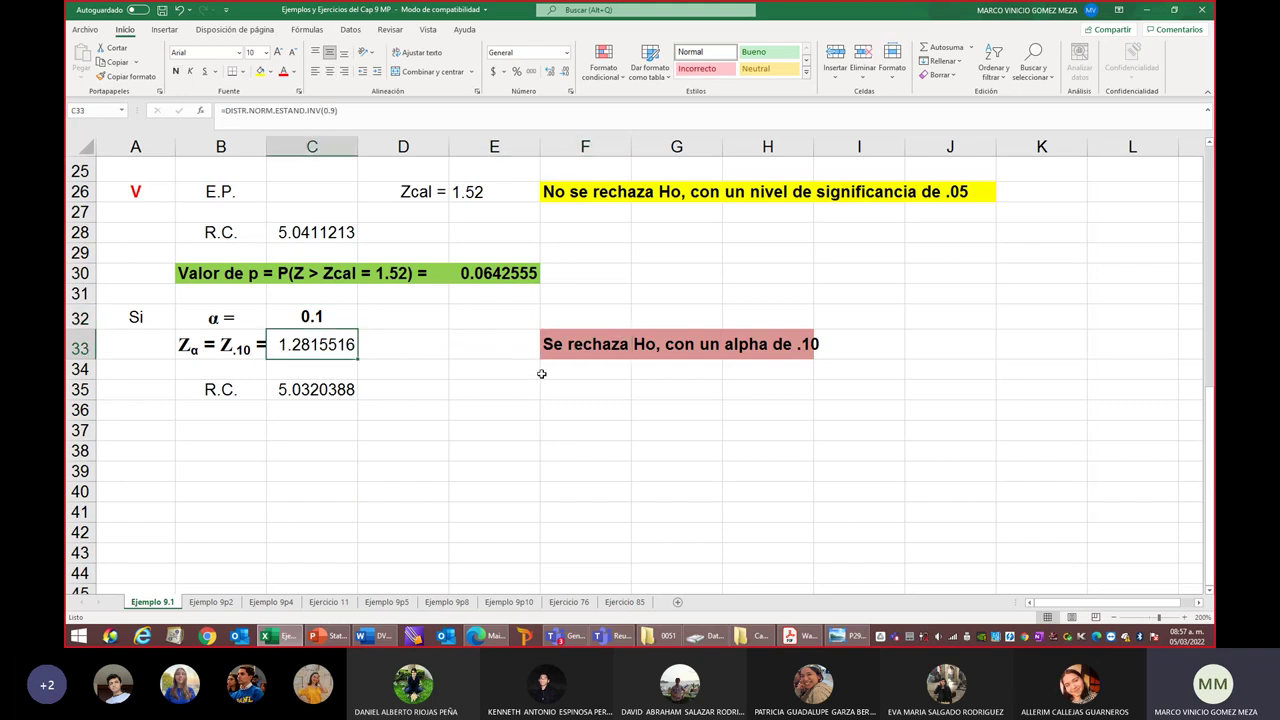
click(477, 198)
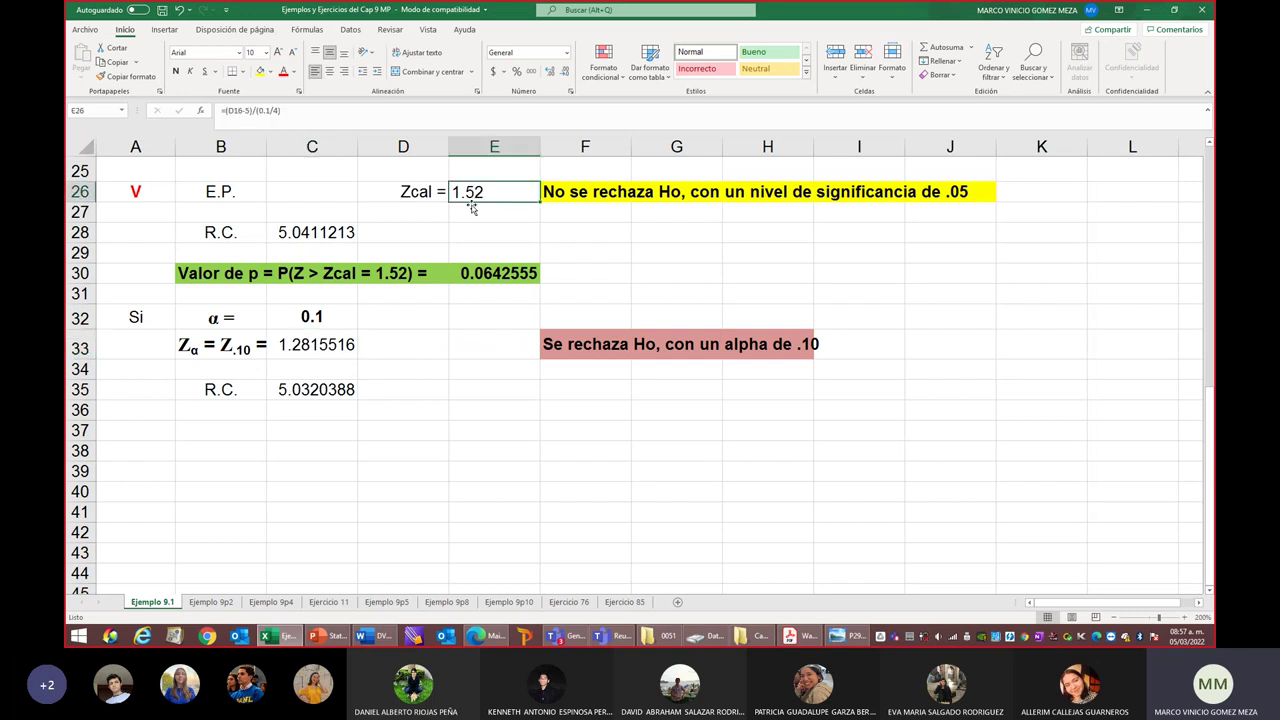
click(308, 352)
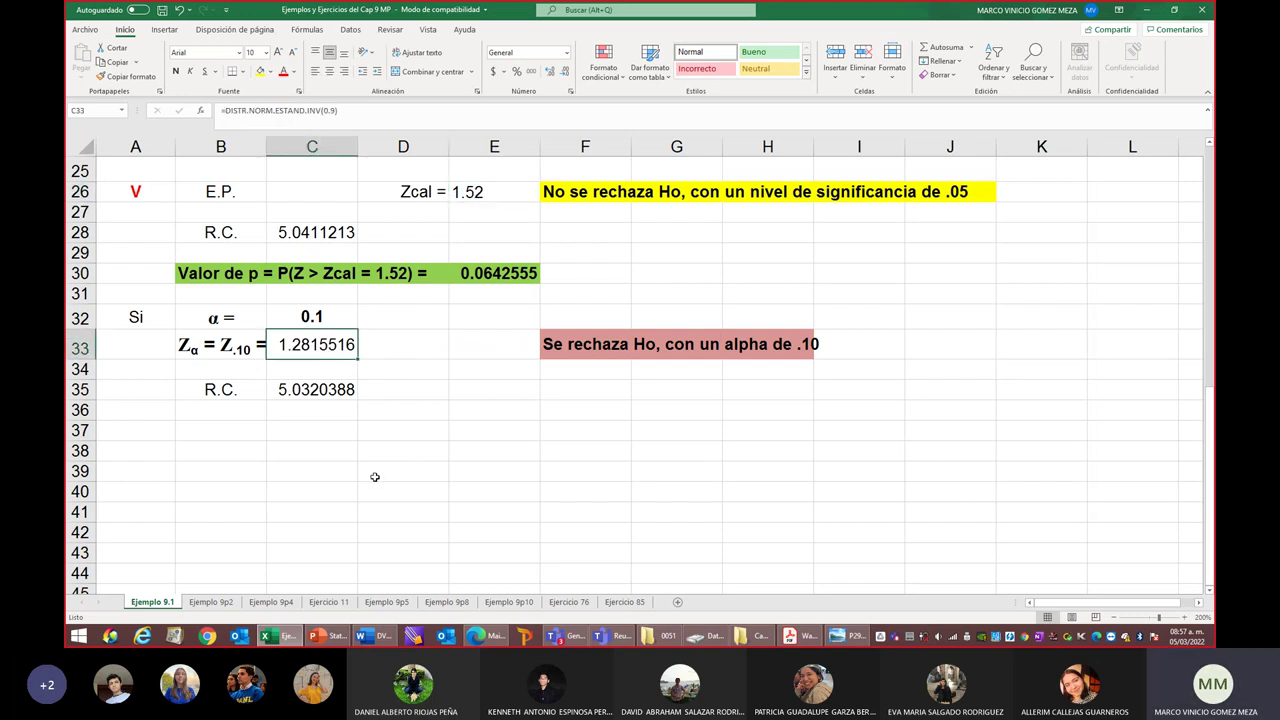
click(314, 390)
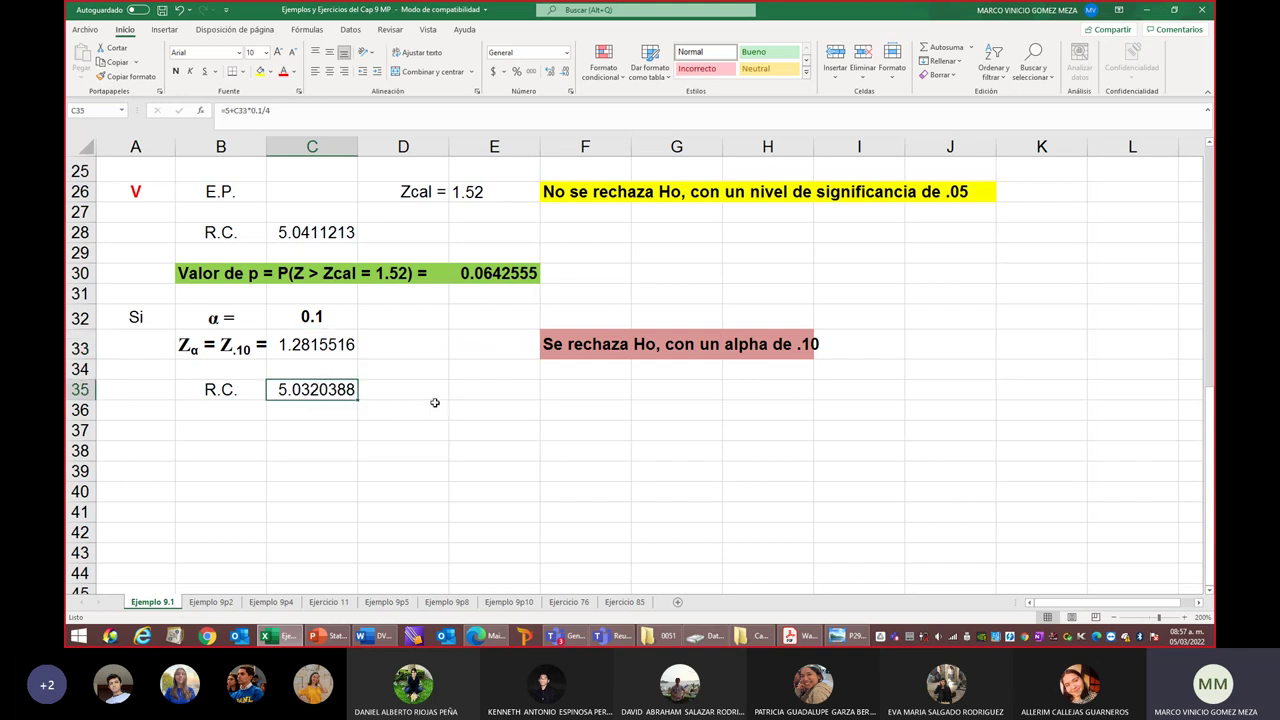
Review the Ejemplo 9.1 worksheet from its problem statement through to the two conclusions
scroll(455, 424, up, 2)
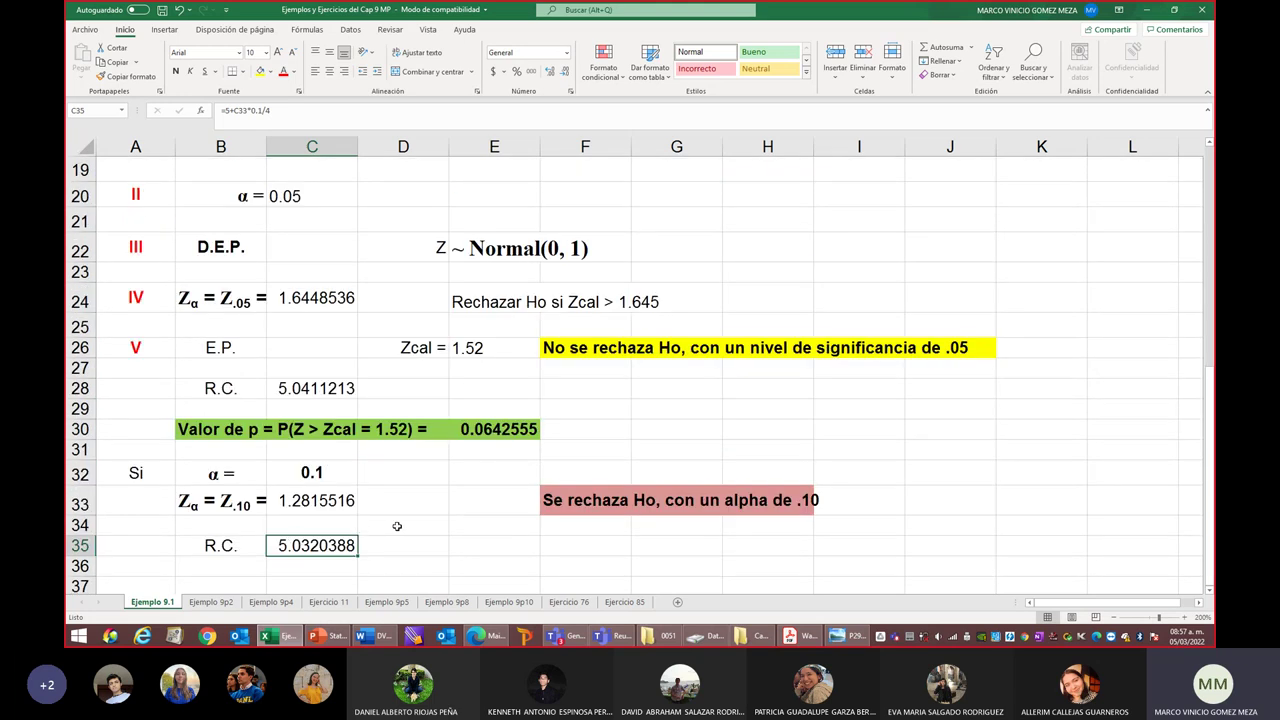
scroll(403, 444, up, 2)
scroll(414, 226, down, 2)
scroll(856, 440, up, 1)
scroll(433, 321, up, 6)
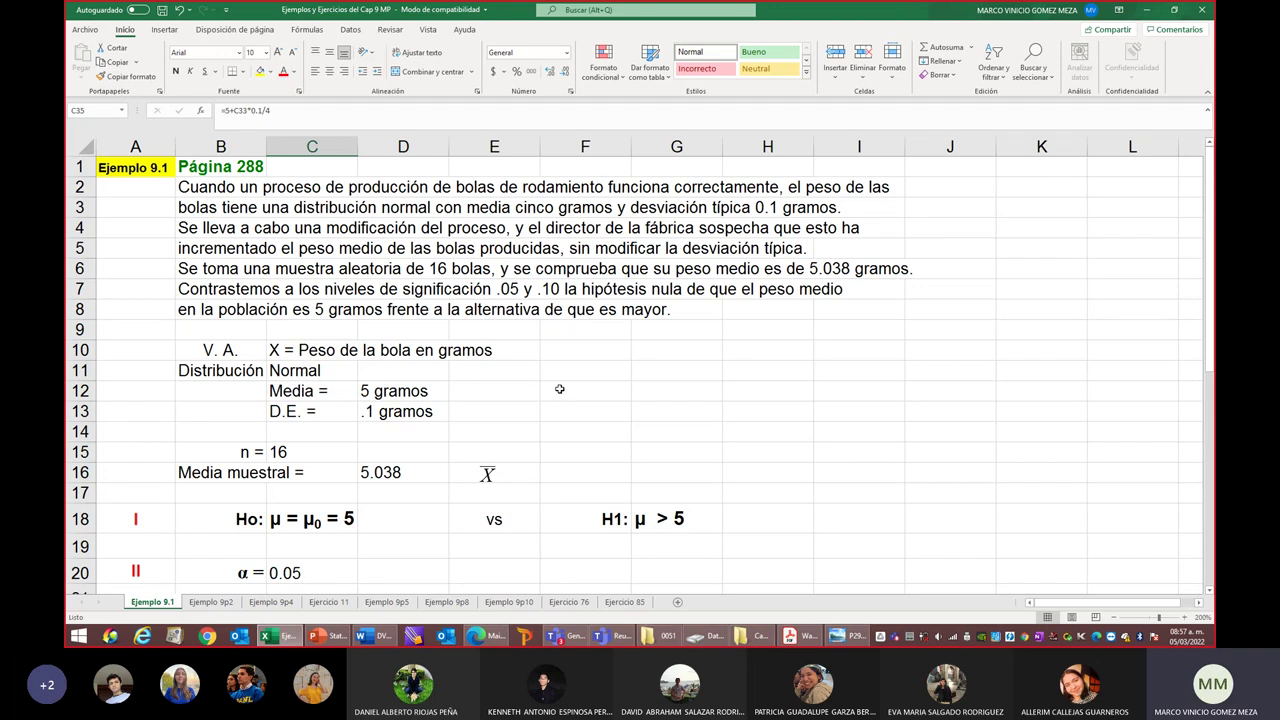
scroll(559, 389, down, 3)
scroll(559, 389, down, 2)
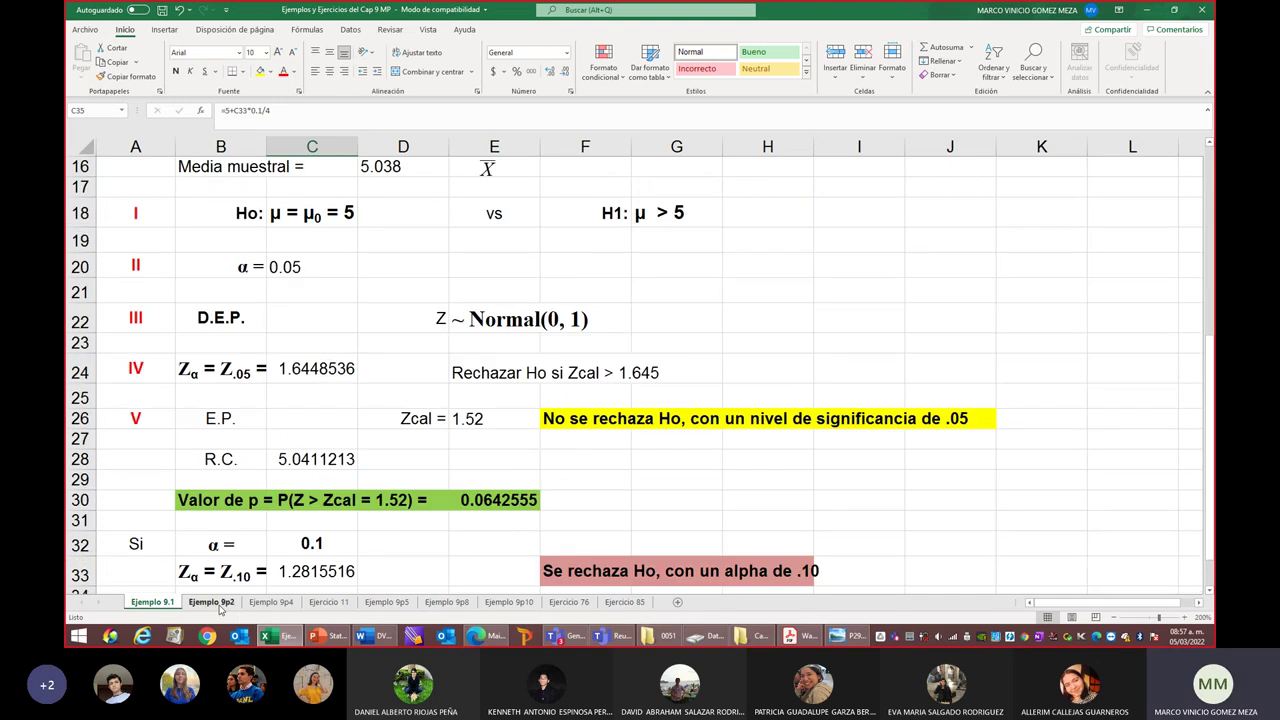
Open the Ejemplo 9p2 worksheet and enlarge its view to 160%
click(211, 603)
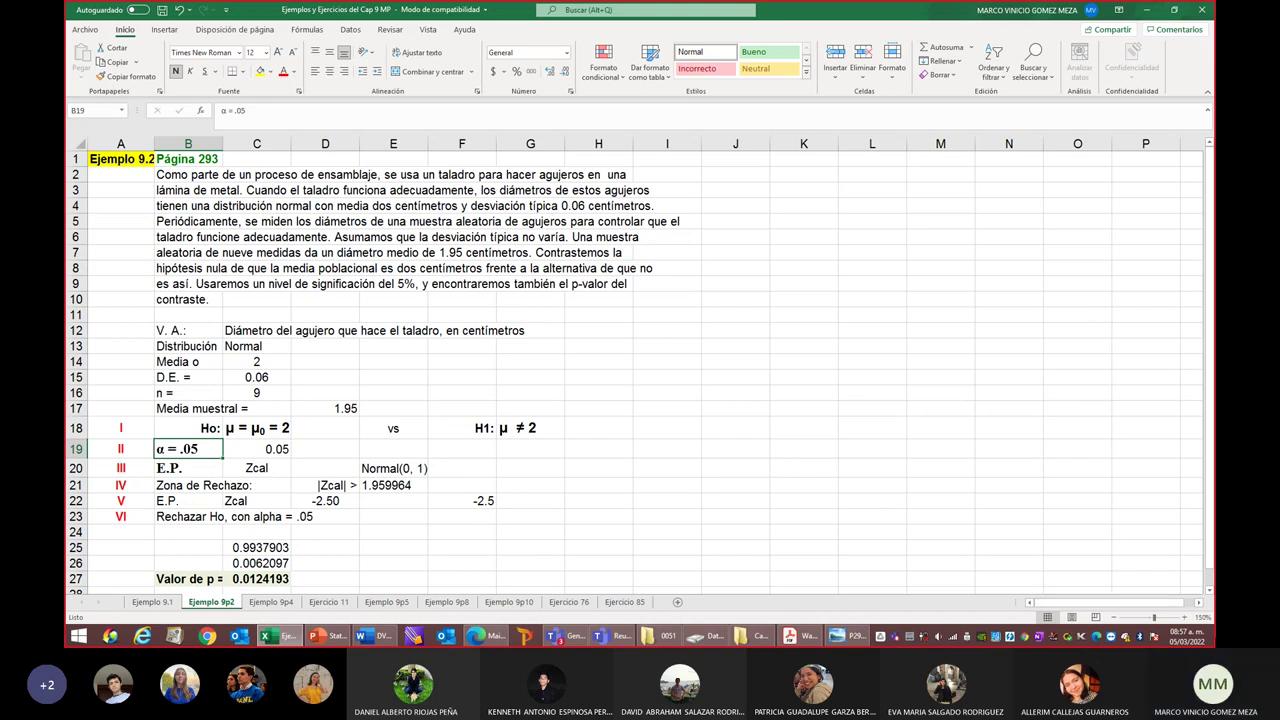
click(1185, 617)
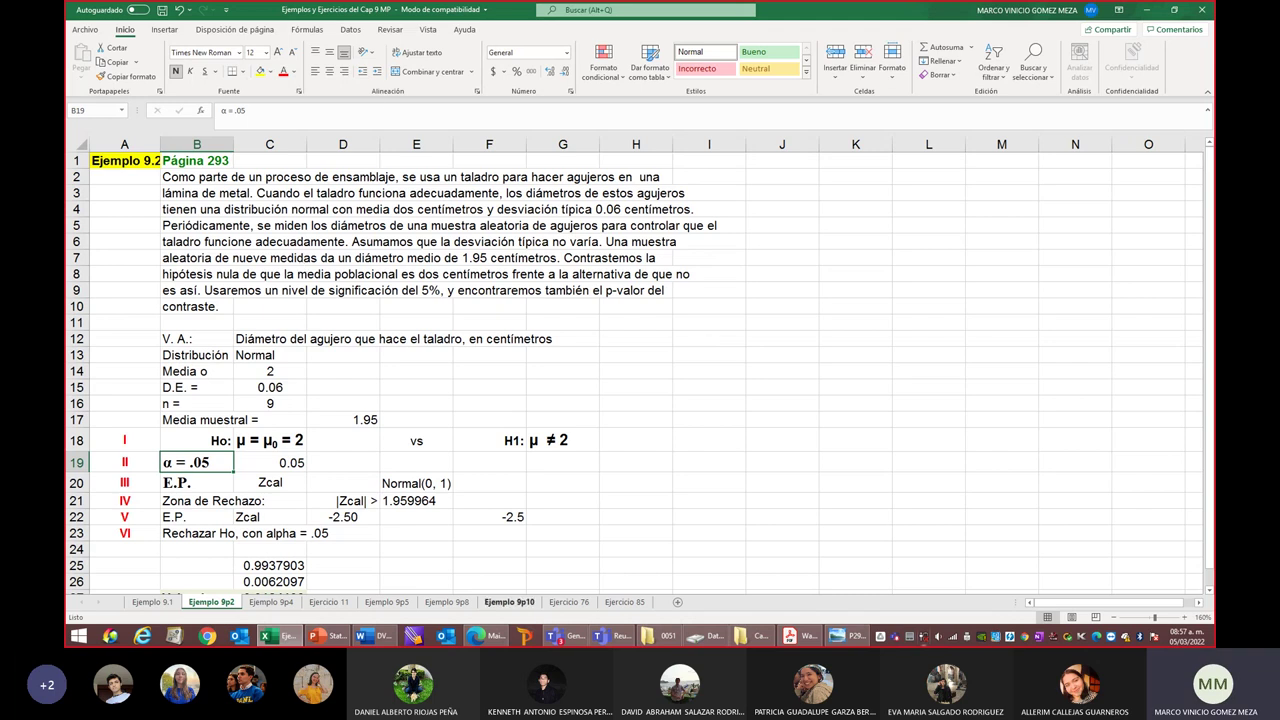
Switch to Windows Photo Viewer and go back to the scanned textbook page P293 containing Ejemplo 9.2
click(850, 636)
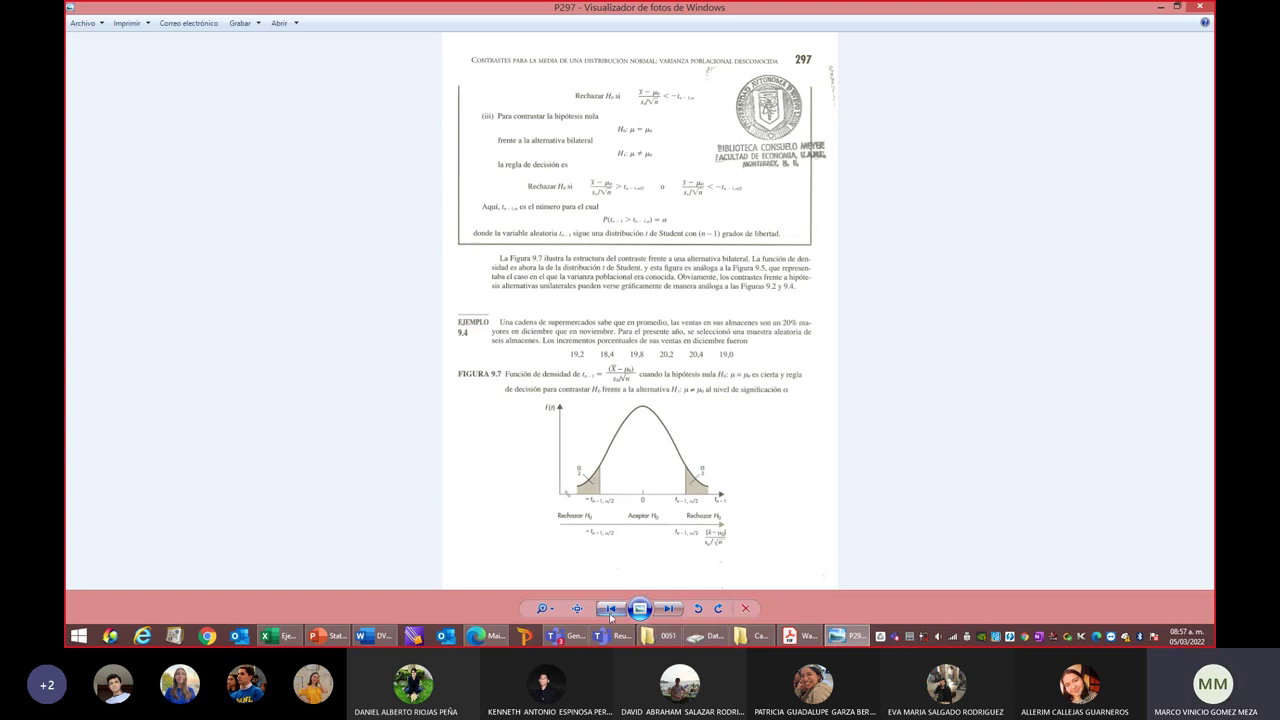
click(611, 608)
click(611, 610)
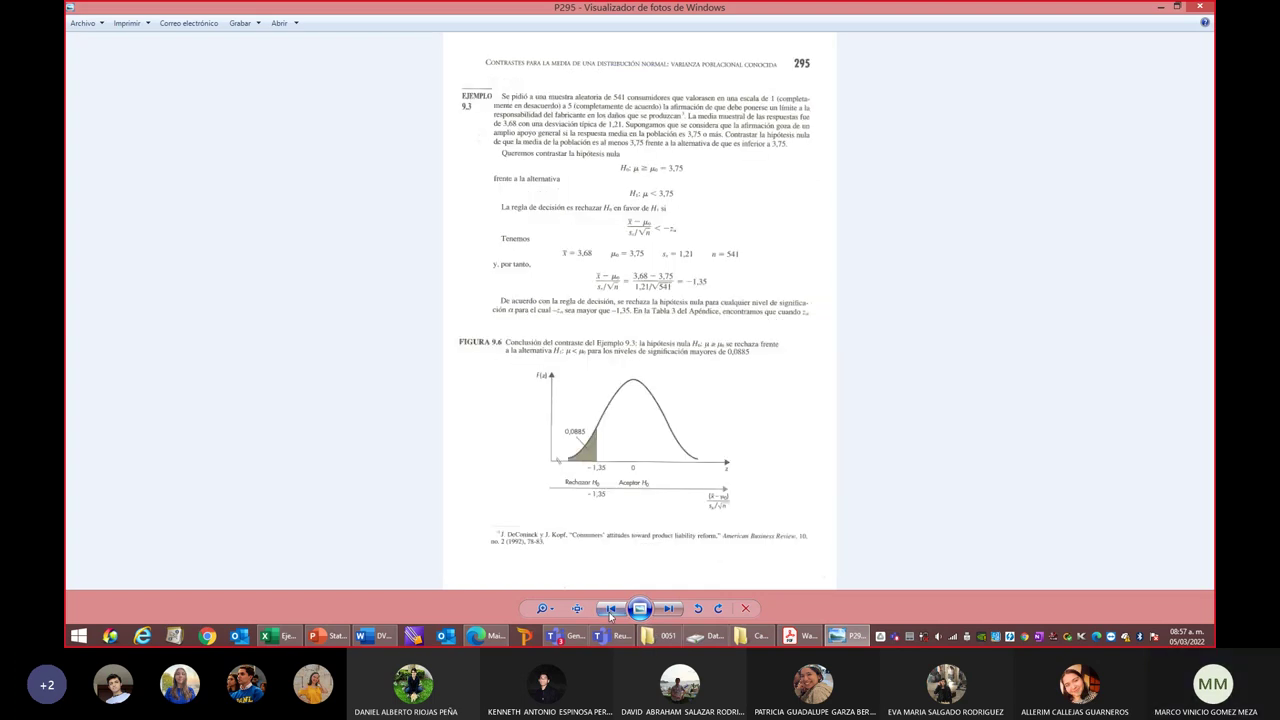
click(611, 610)
click(611, 610)
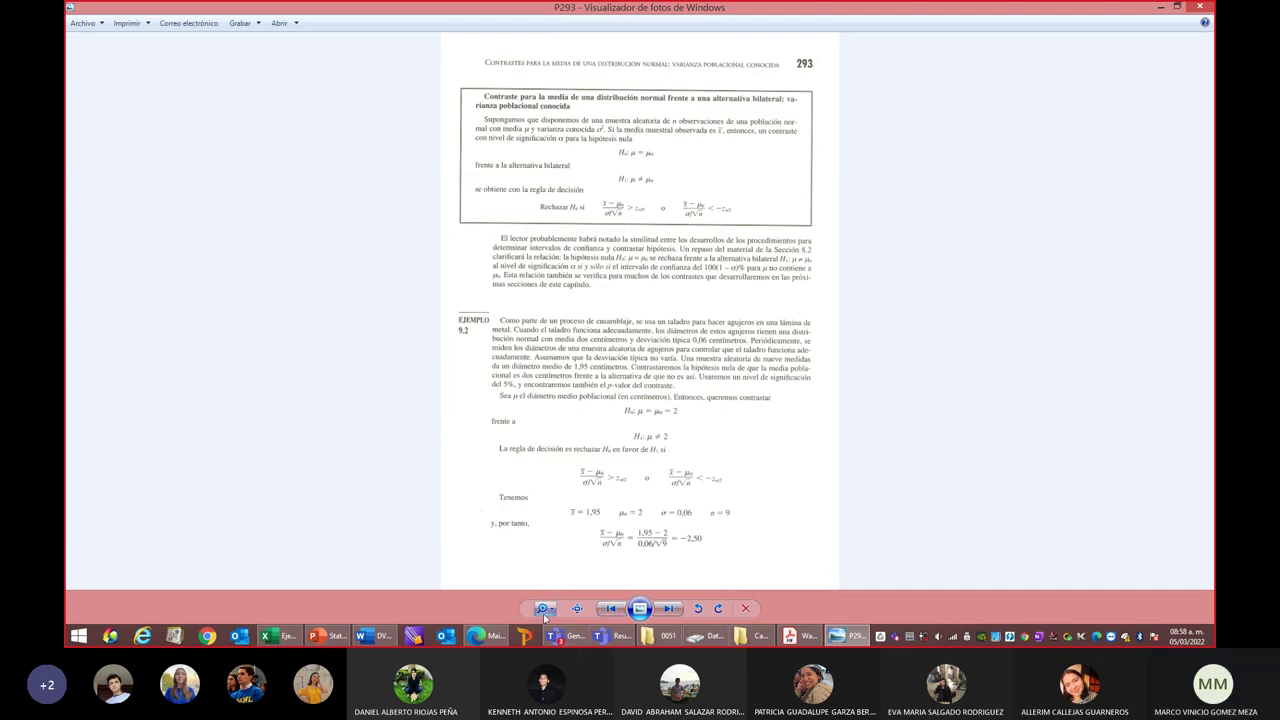
Switch back to the Excel workbook and read the Ejemplo 9.2 problem statement
click(284, 636)
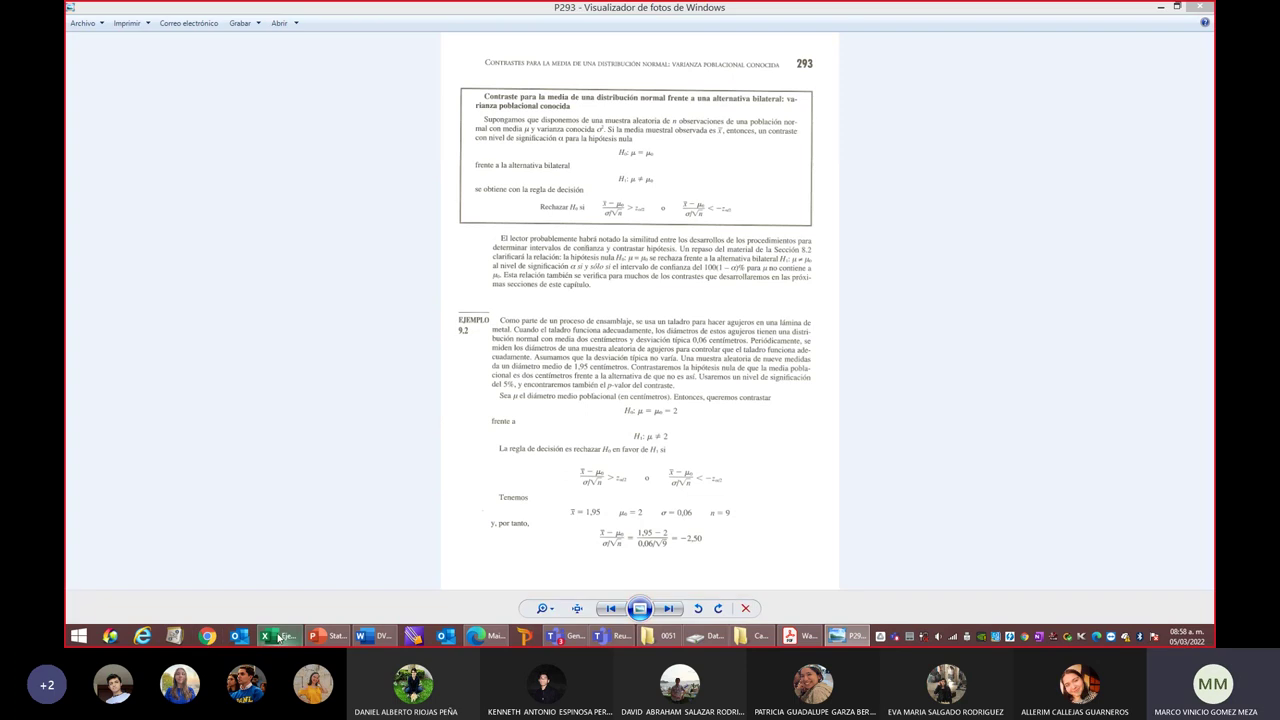
scroll(740, 450, down, 2)
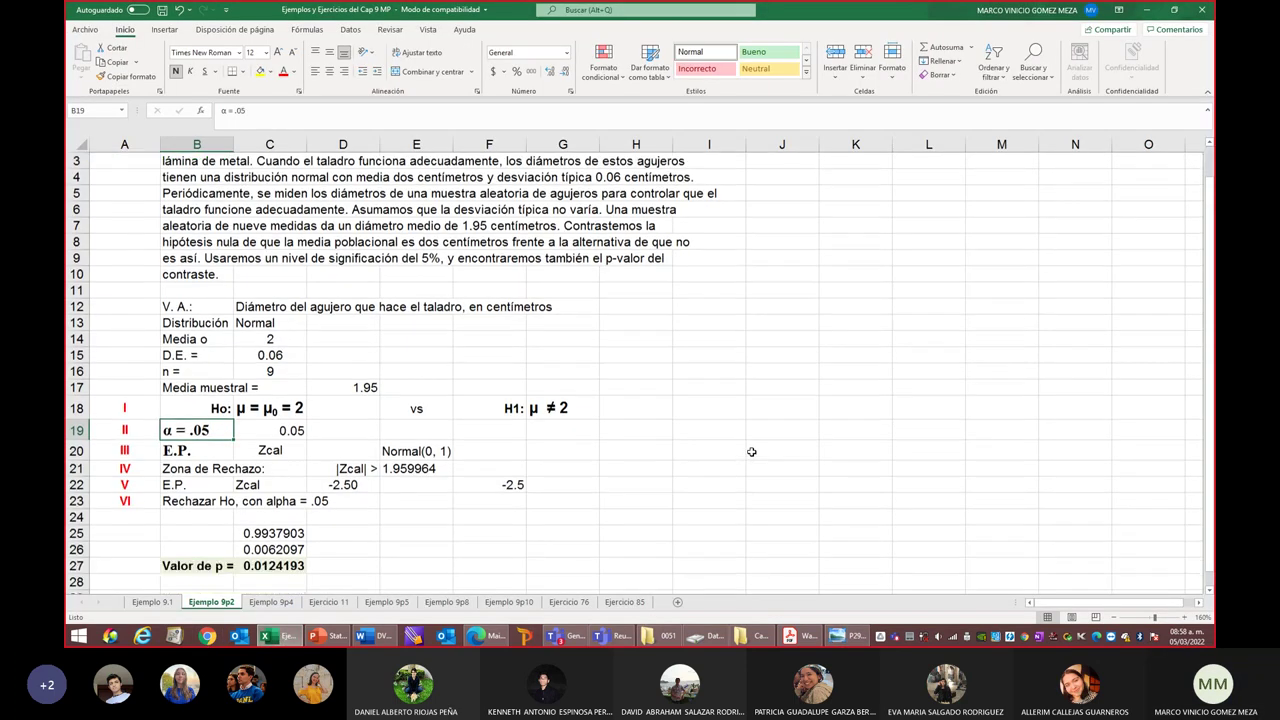
scroll(759, 418, up, 2)
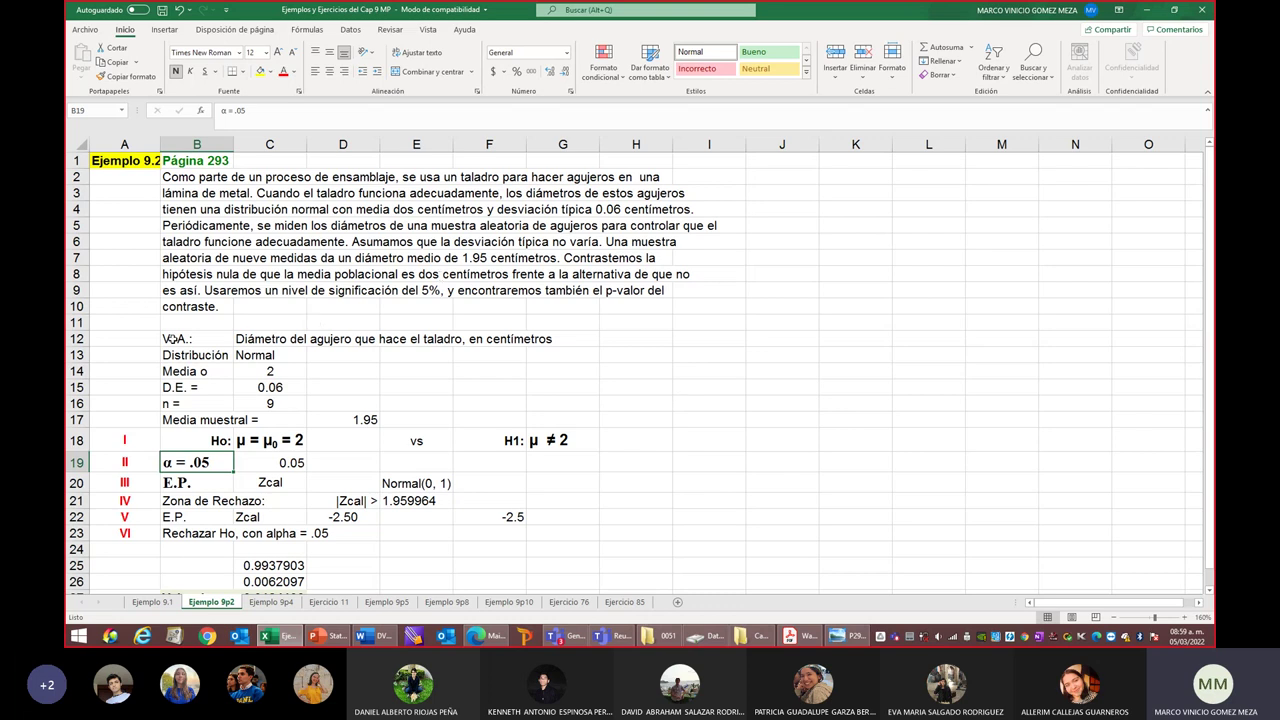
Go through the Ejemplo 9.2 data in rows 12 to 17, from the variable and distribution to the sample mean
click(213, 338)
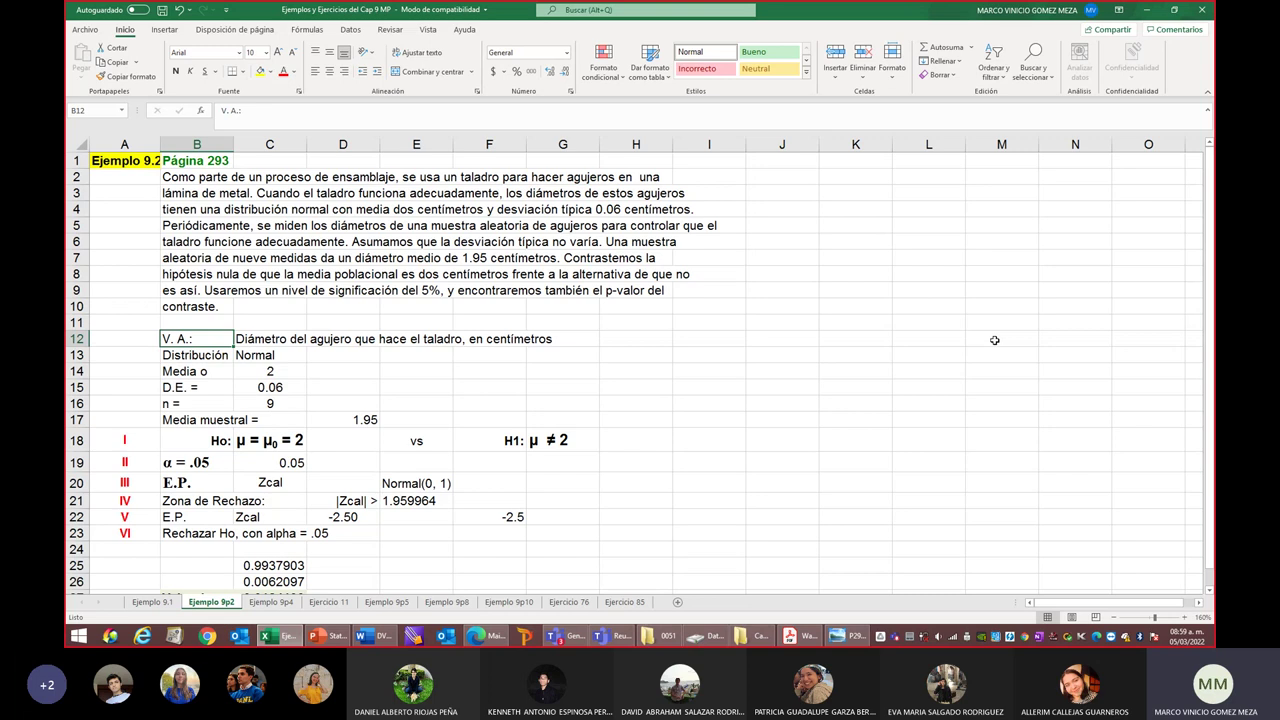
click(245, 355)
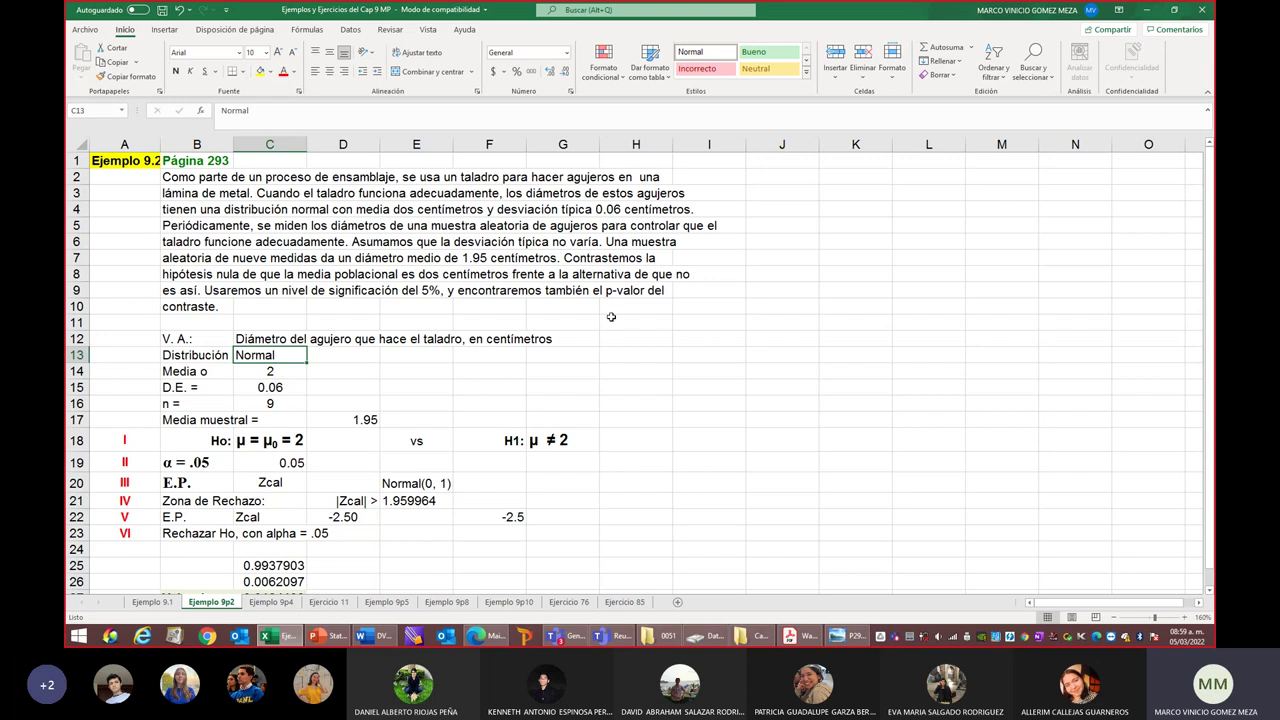
click(271, 372)
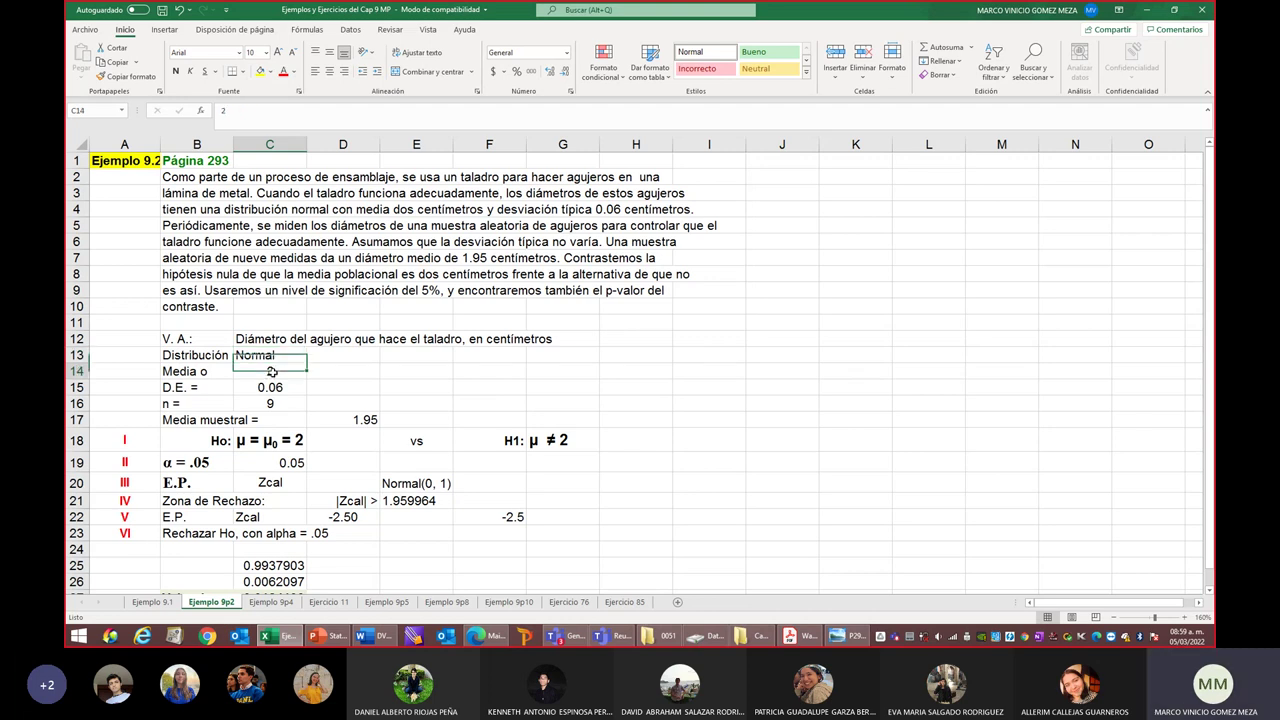
text(2)
click(284, 390)
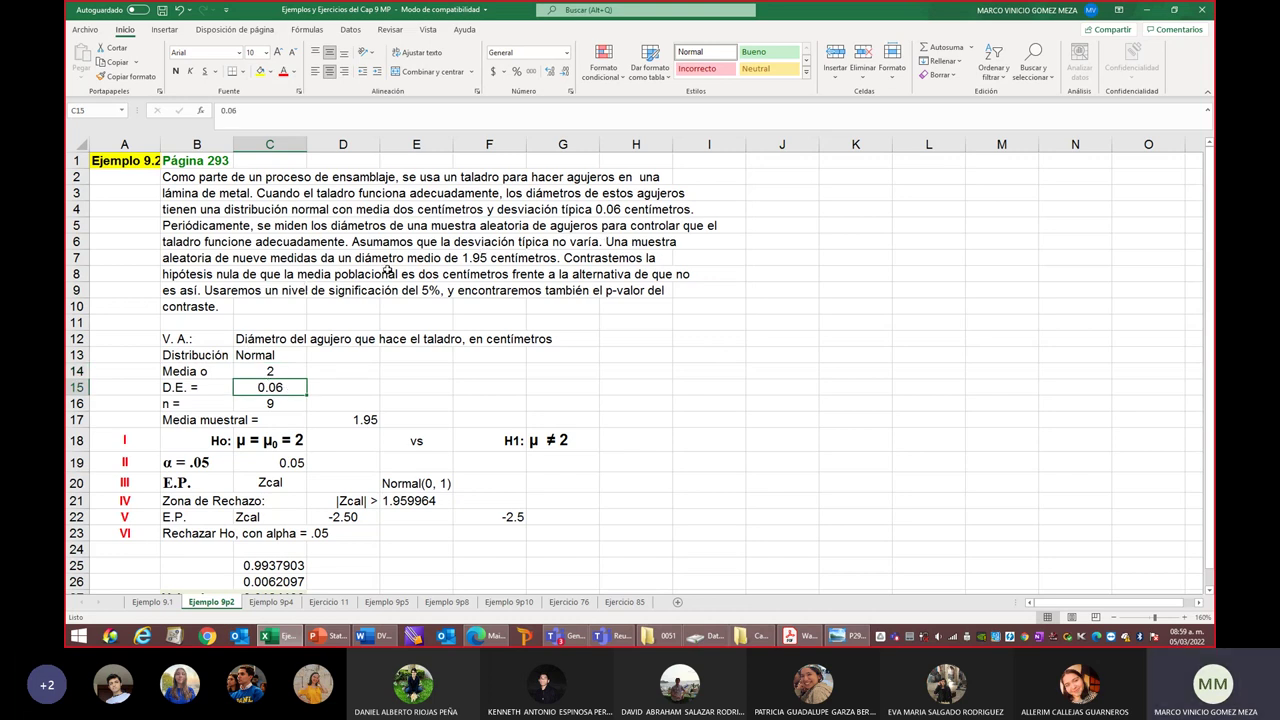
click(267, 402)
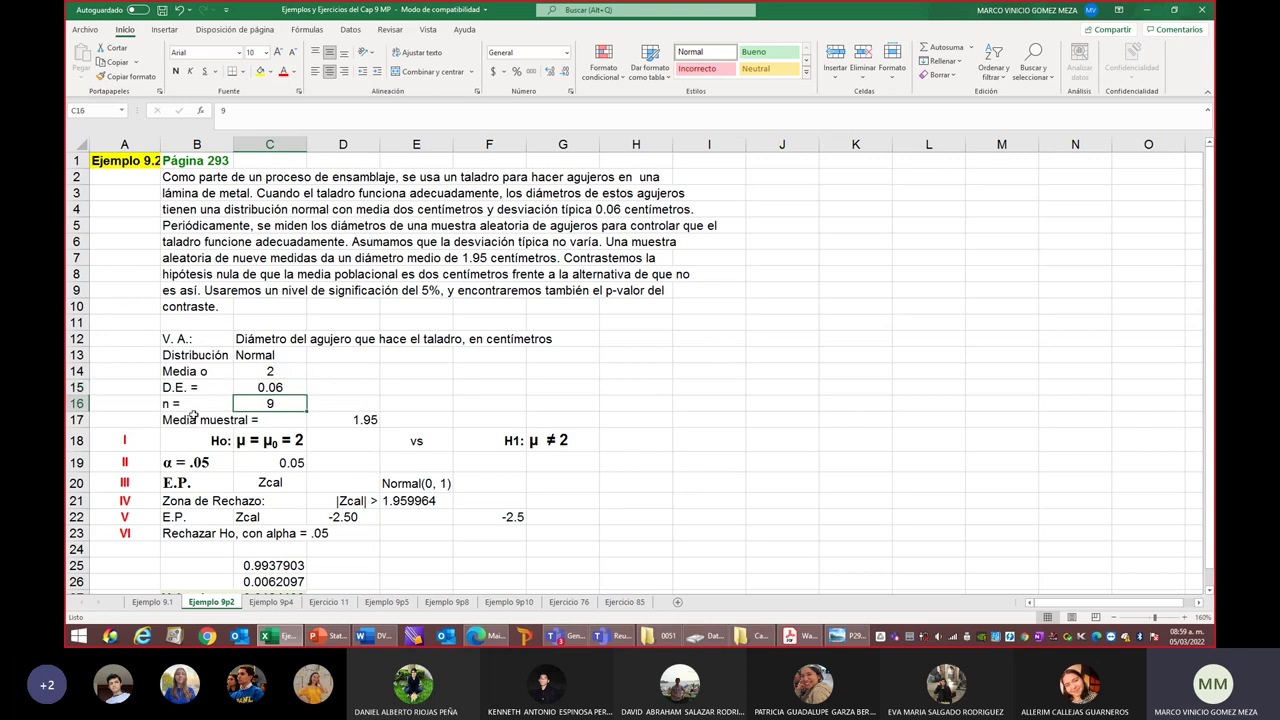
click(360, 419)
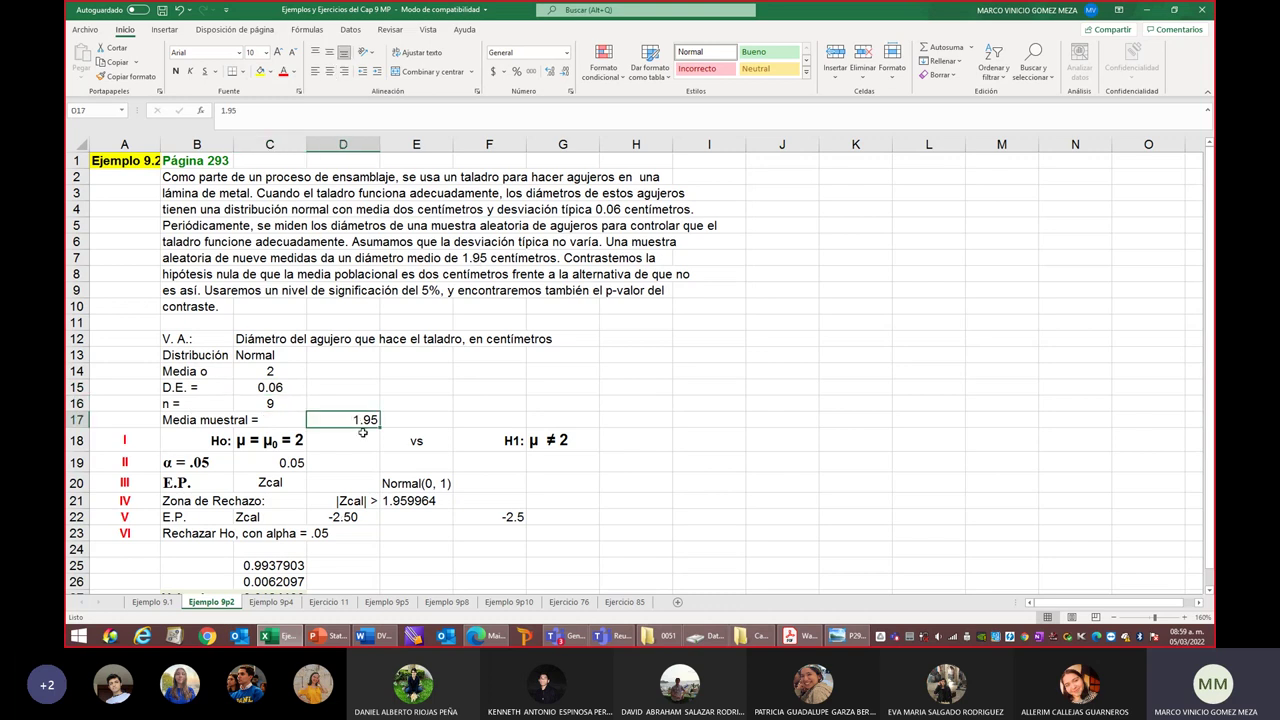
Examine the null hypothesis in C18 and relate it to the Ejemplo 9.2 problem statement
scroll(737, 435, down, 2)
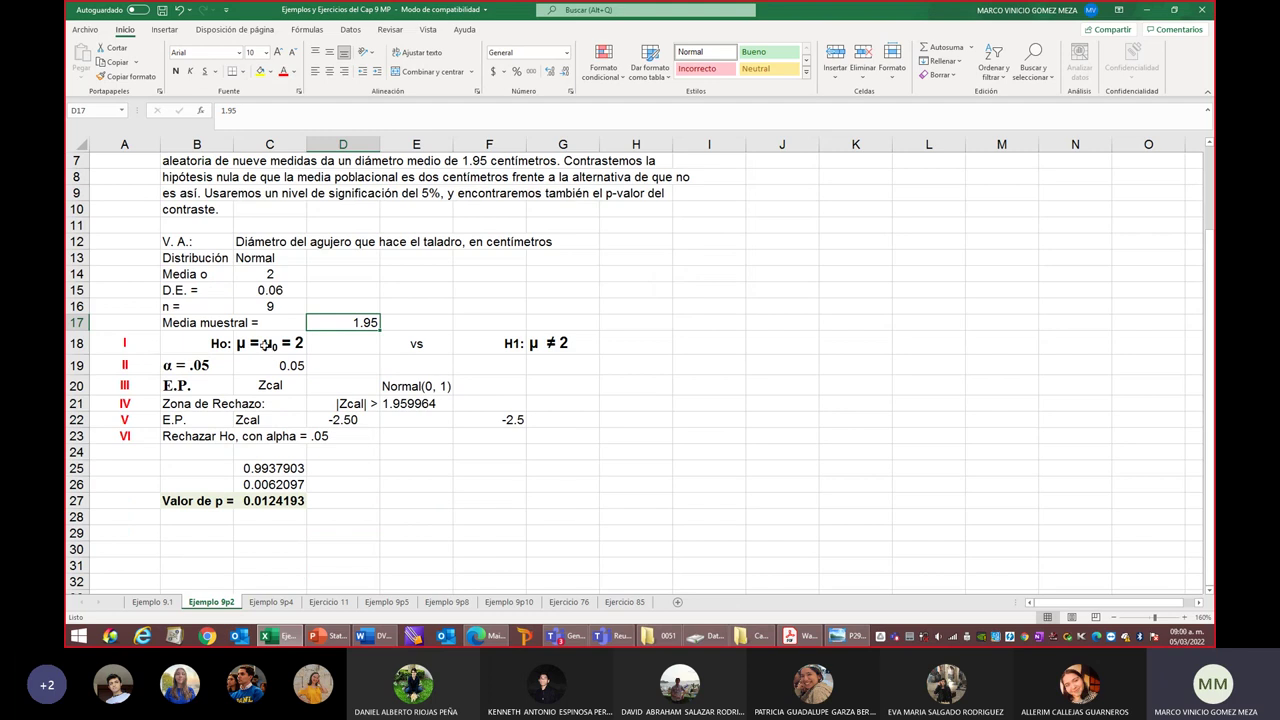
click(243, 344)
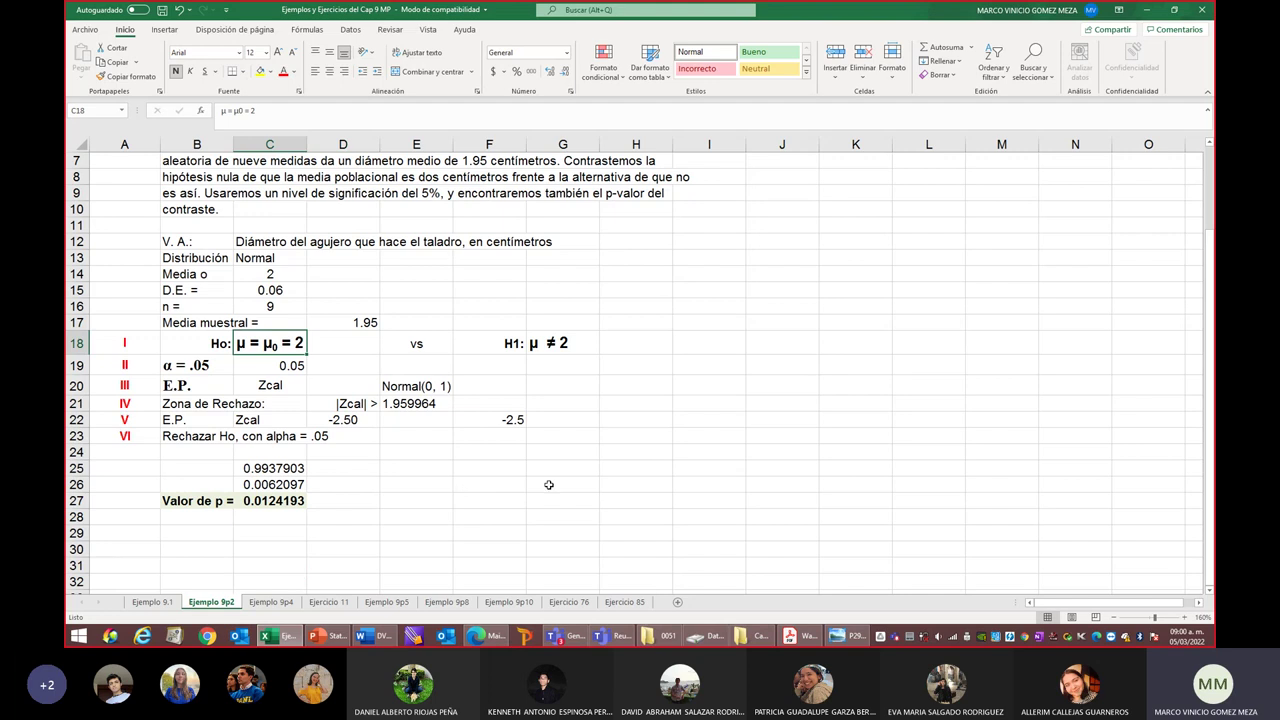
scroll(549, 485, up, 1)
scroll(610, 487, up, 1)
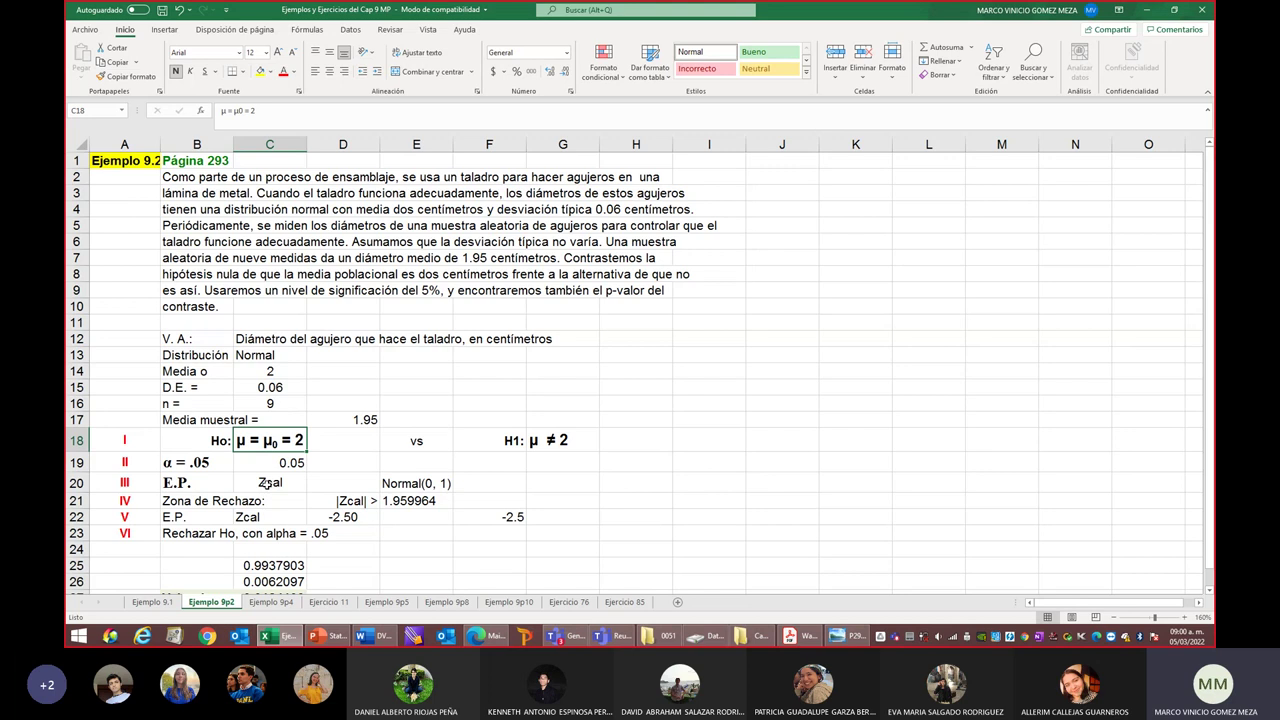
Check the test statistic in C20 and inspect the critical value formula of the rejection zone in E21
click(263, 482)
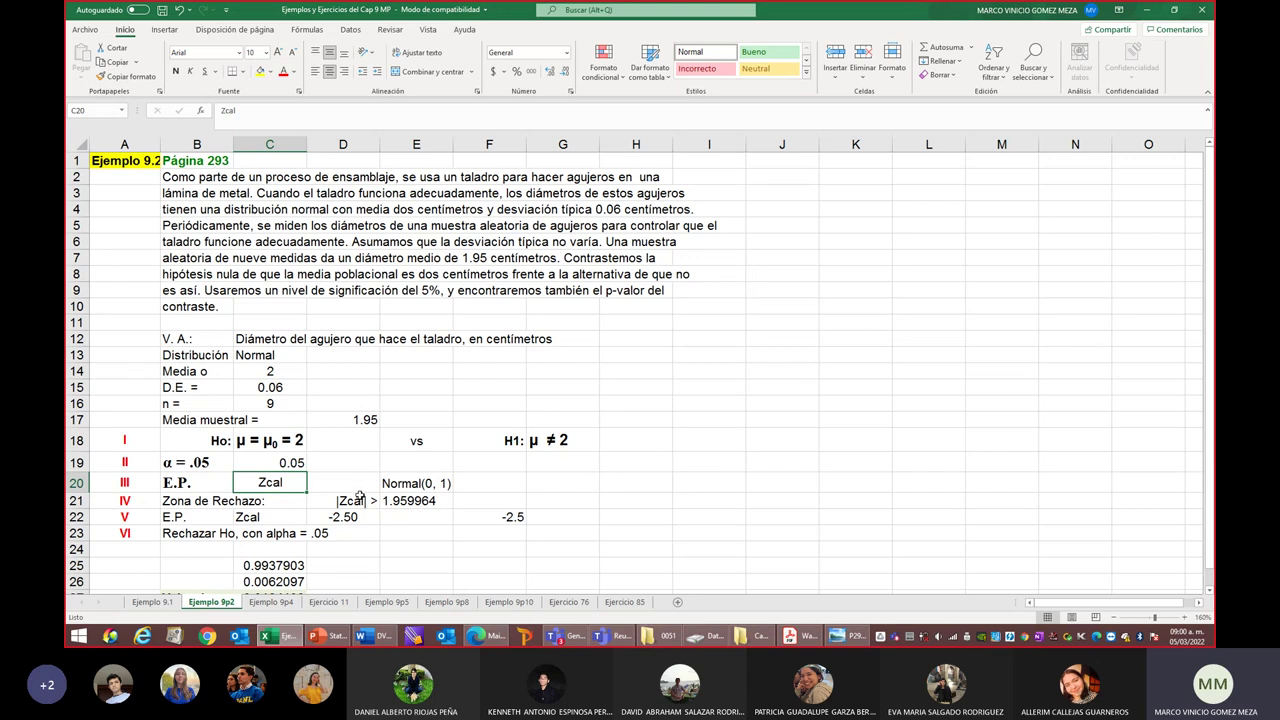
click(420, 502)
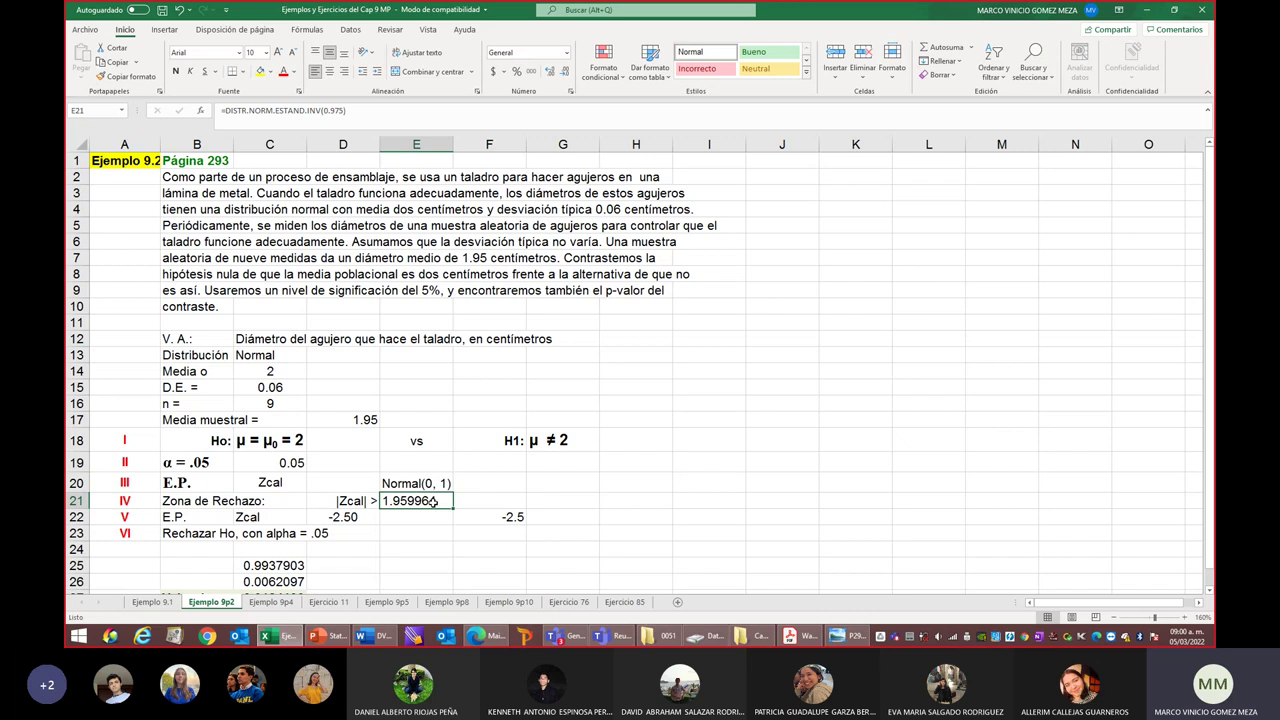
double_click(432, 502)
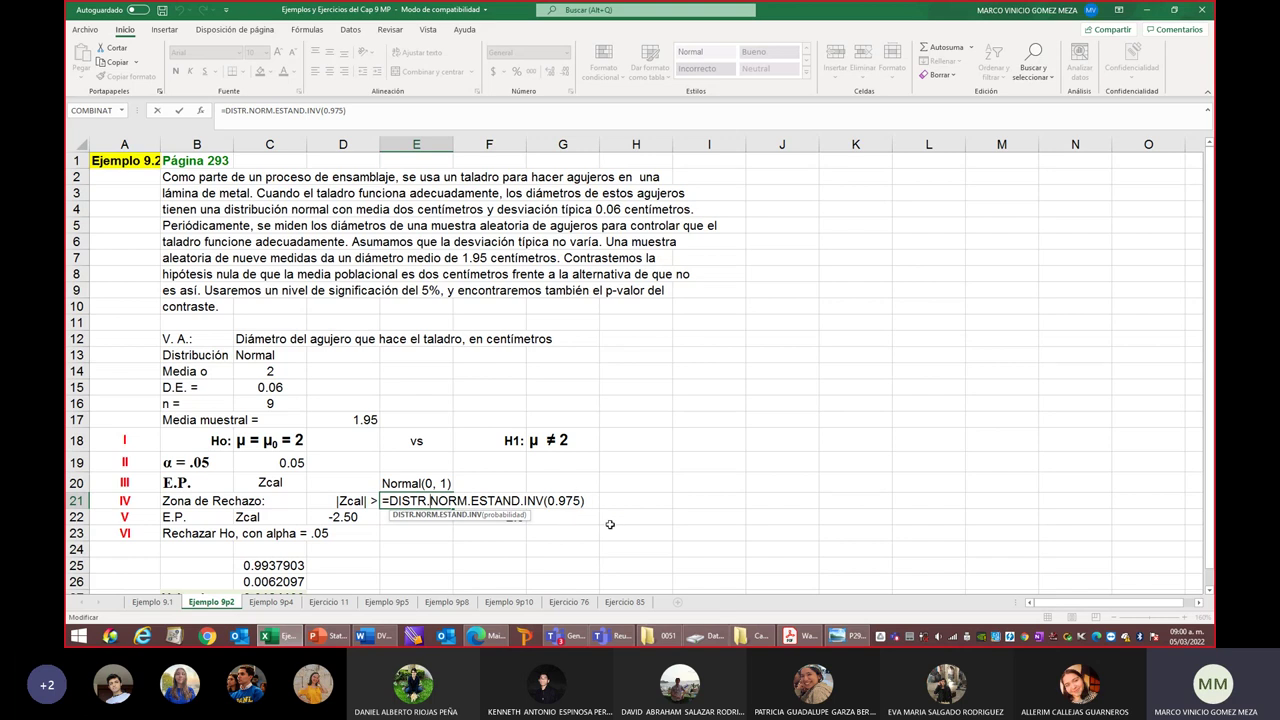
key(Return)
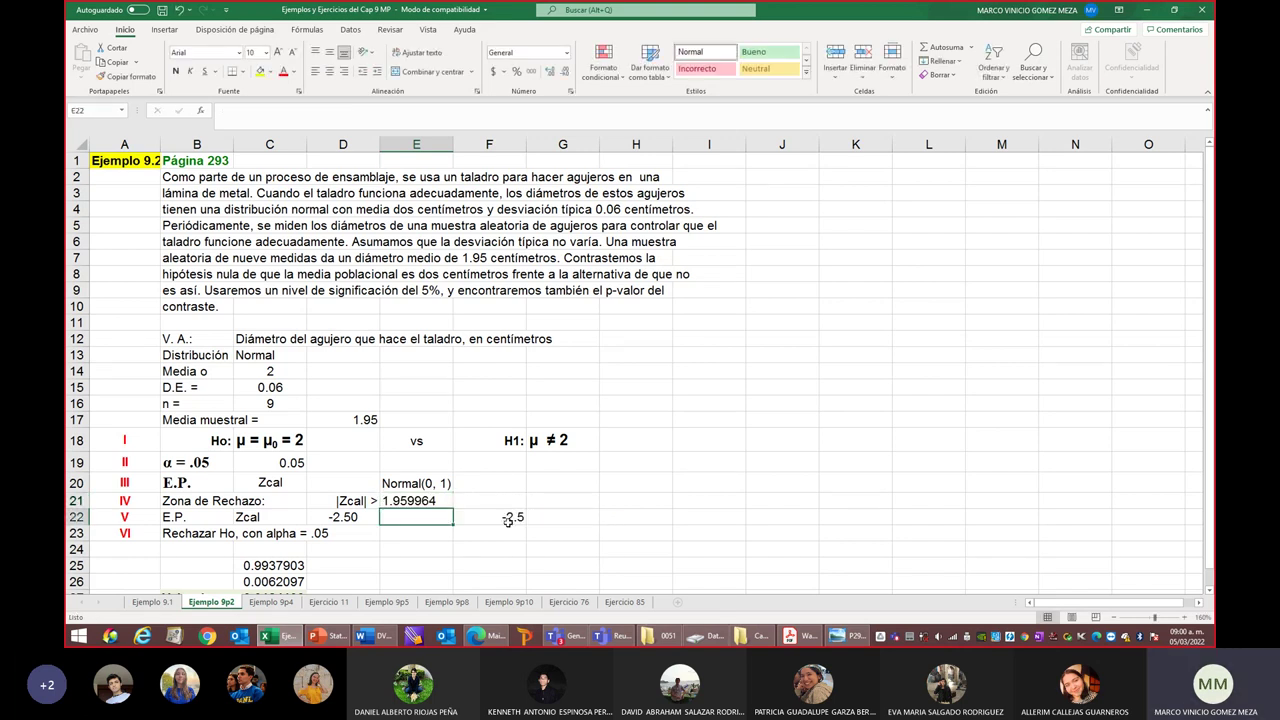
click(418, 506)
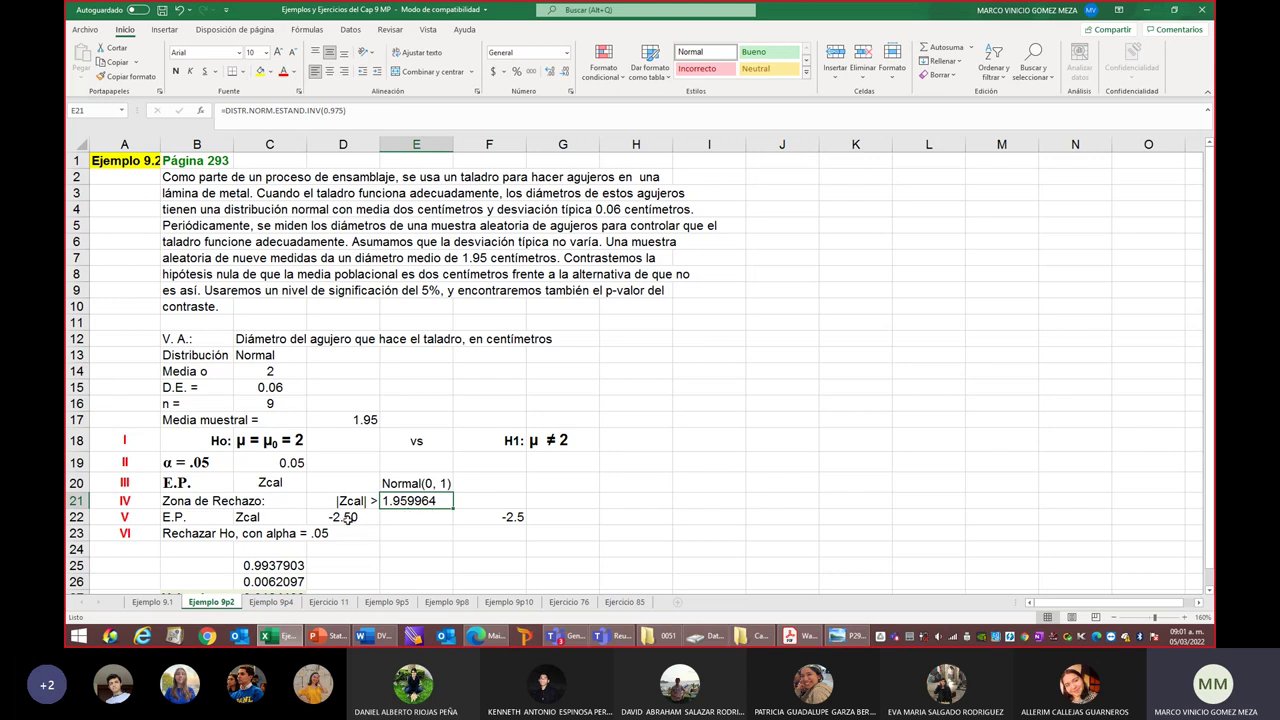
Inspect the Zcal formula in D22 and review the conclusion in row 23
double_click(346, 517)
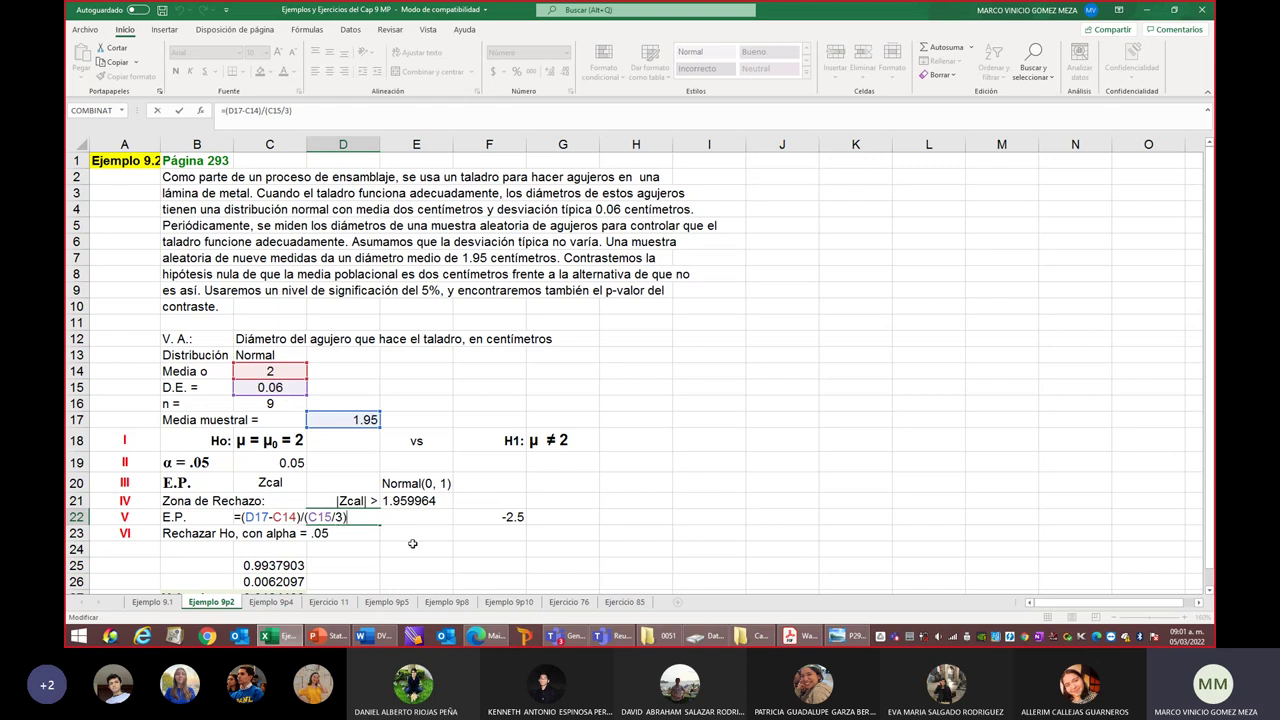
key(Return)
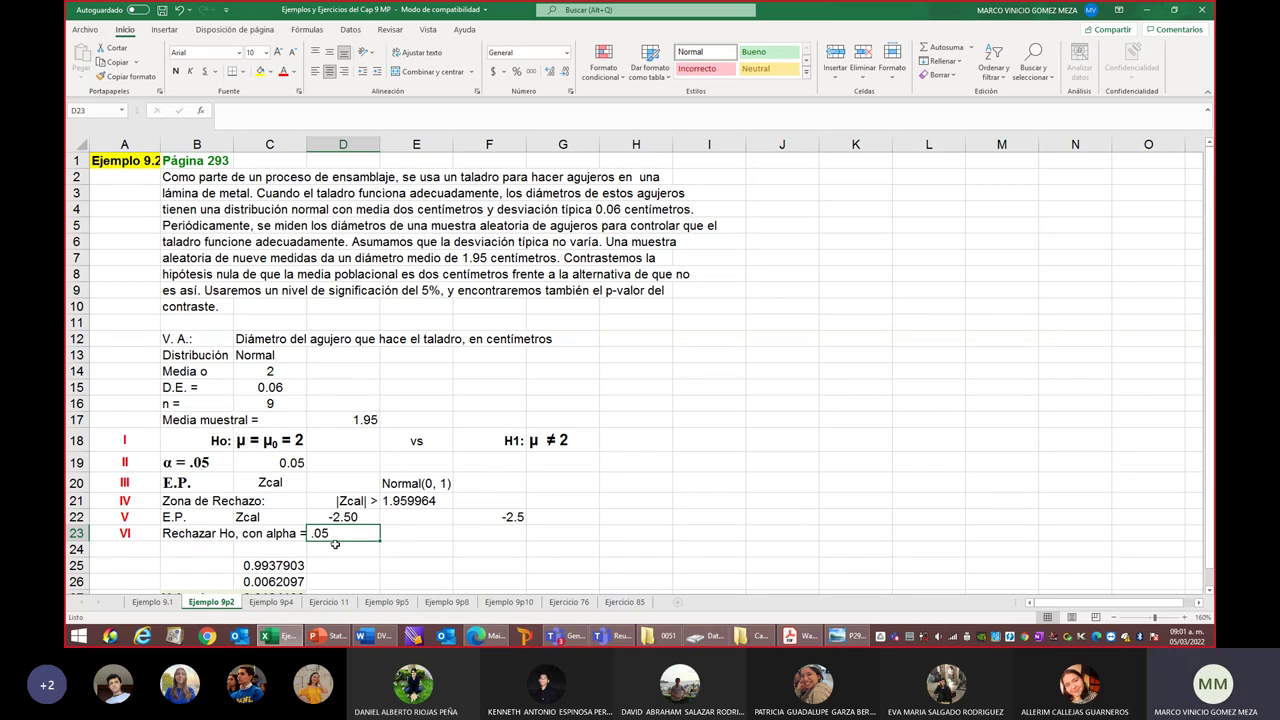
scroll(356, 546, down, 2)
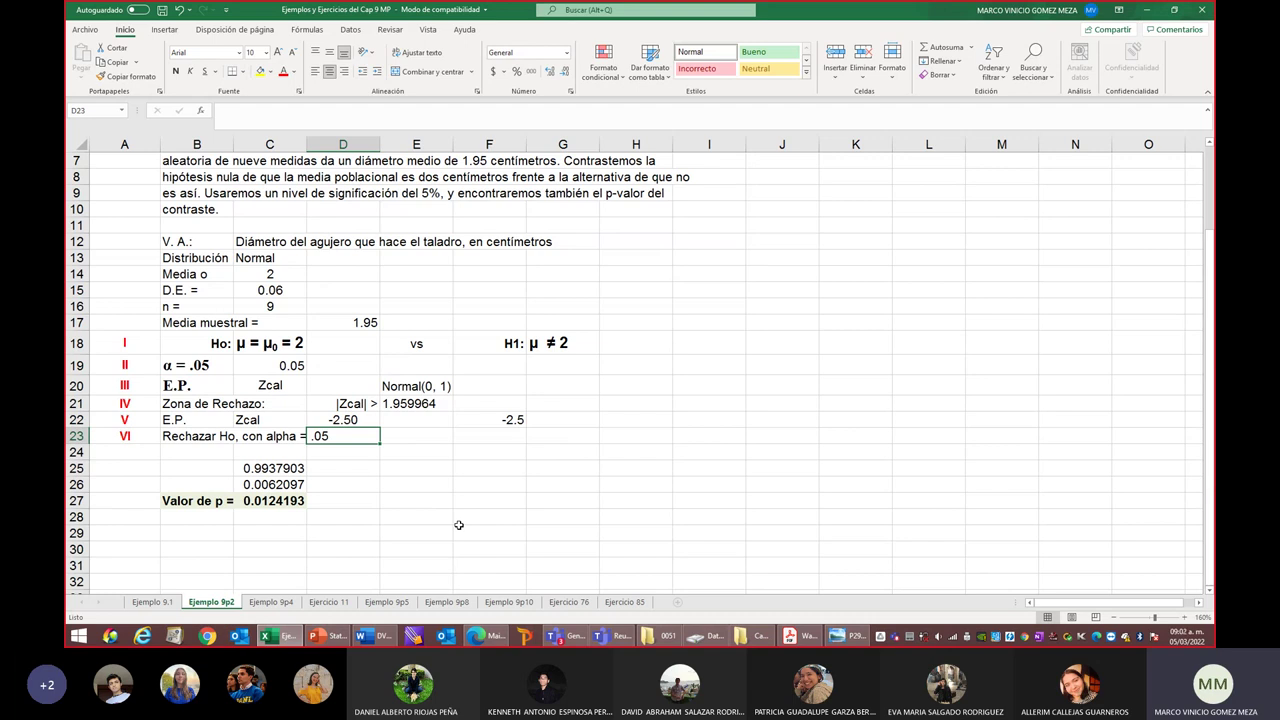
click(356, 421)
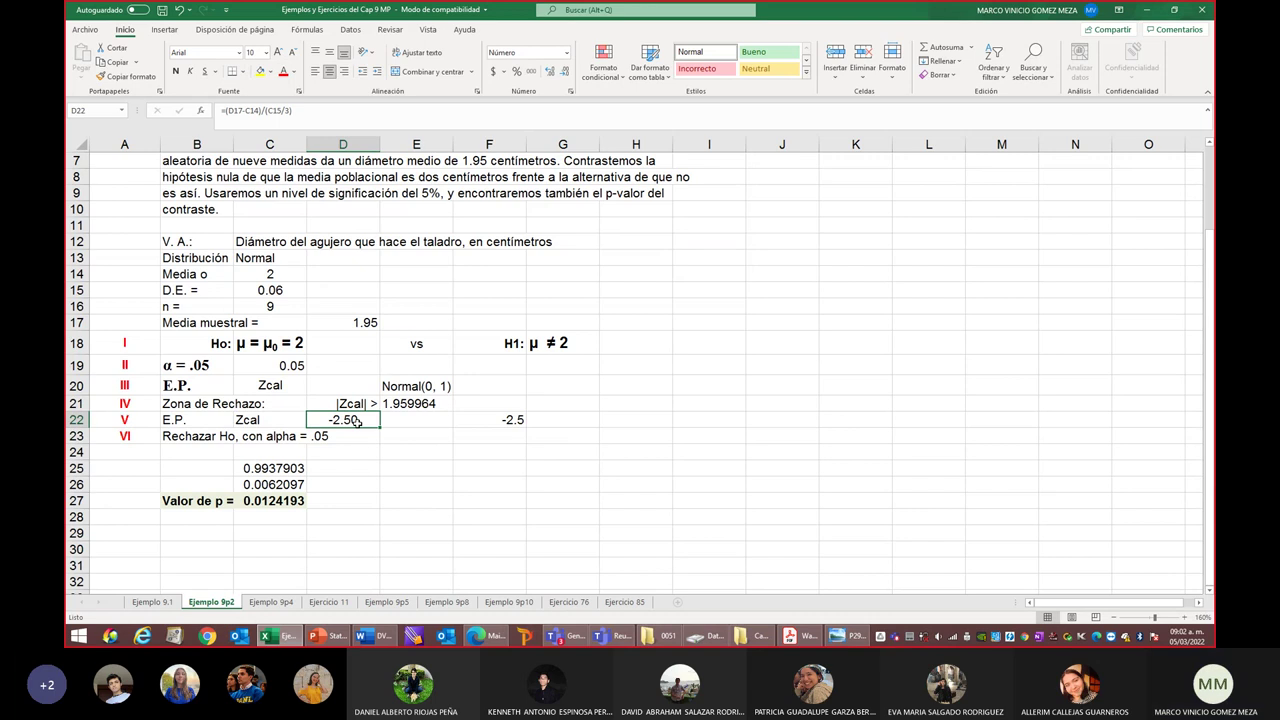
Inspect the p-value formulas in C25 through C27 and compare the p-value with the significance level in C19
double_click(260, 468)
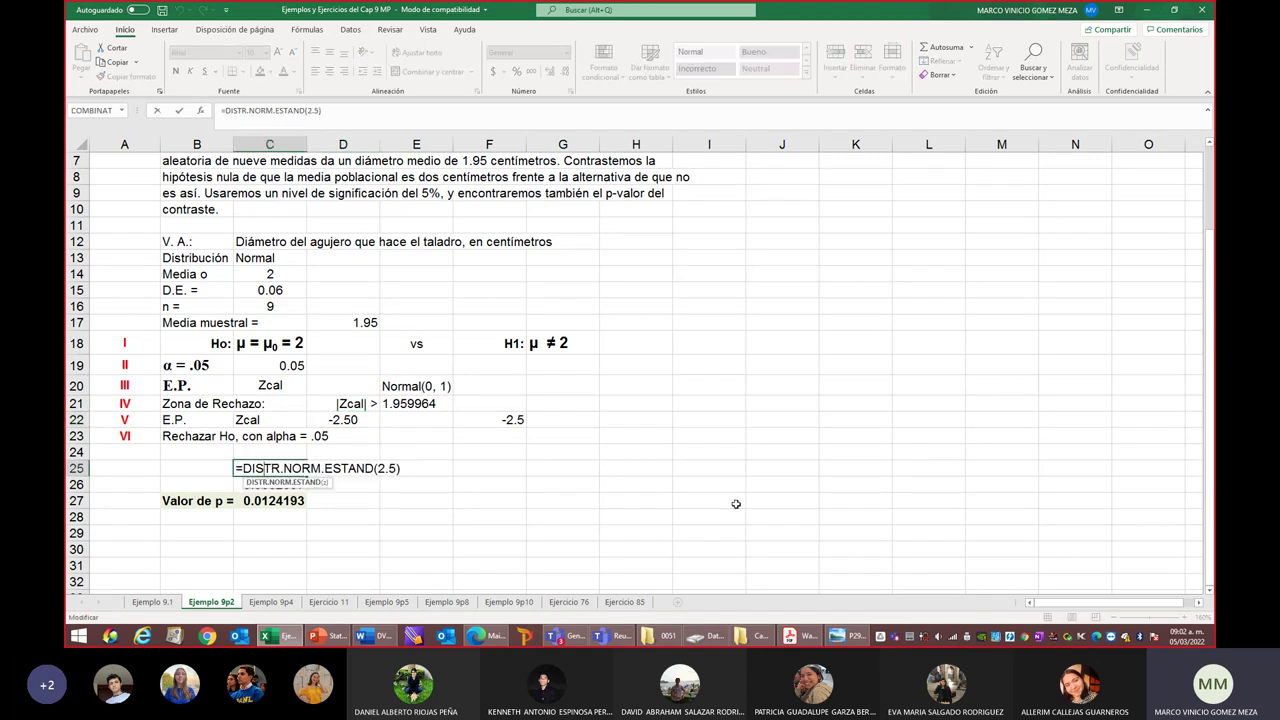
key(Return)
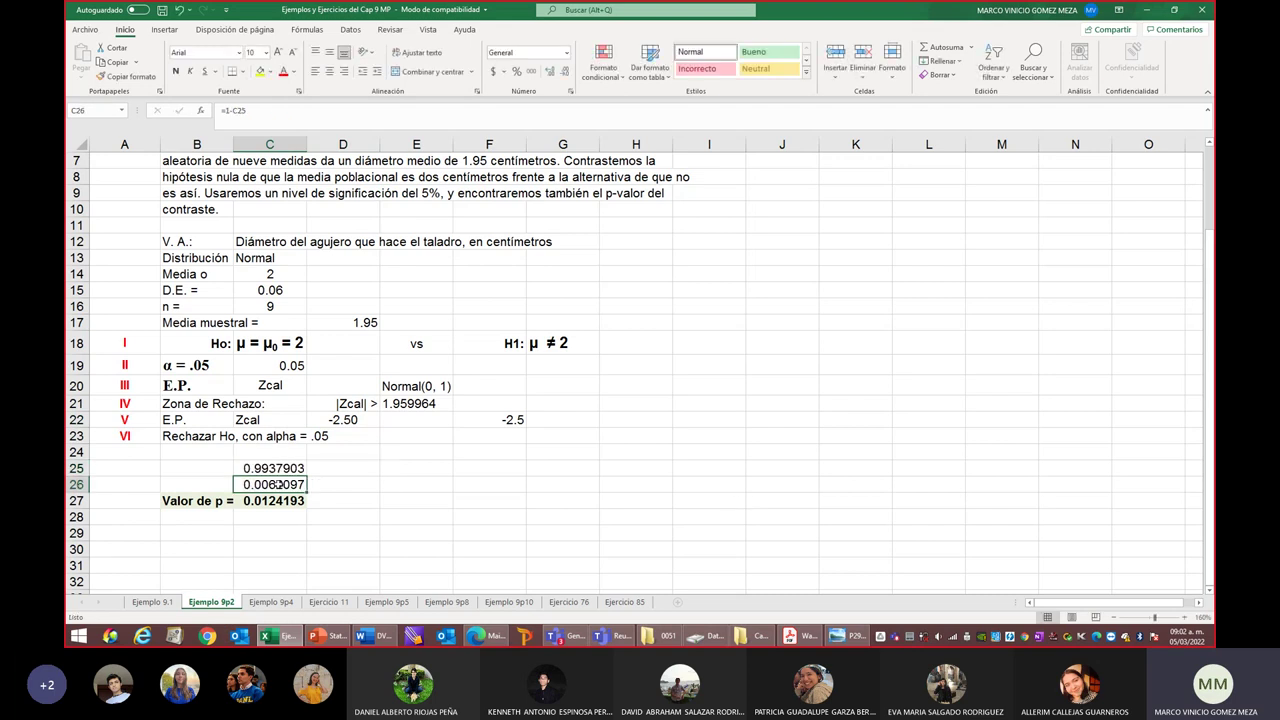
key(F2)
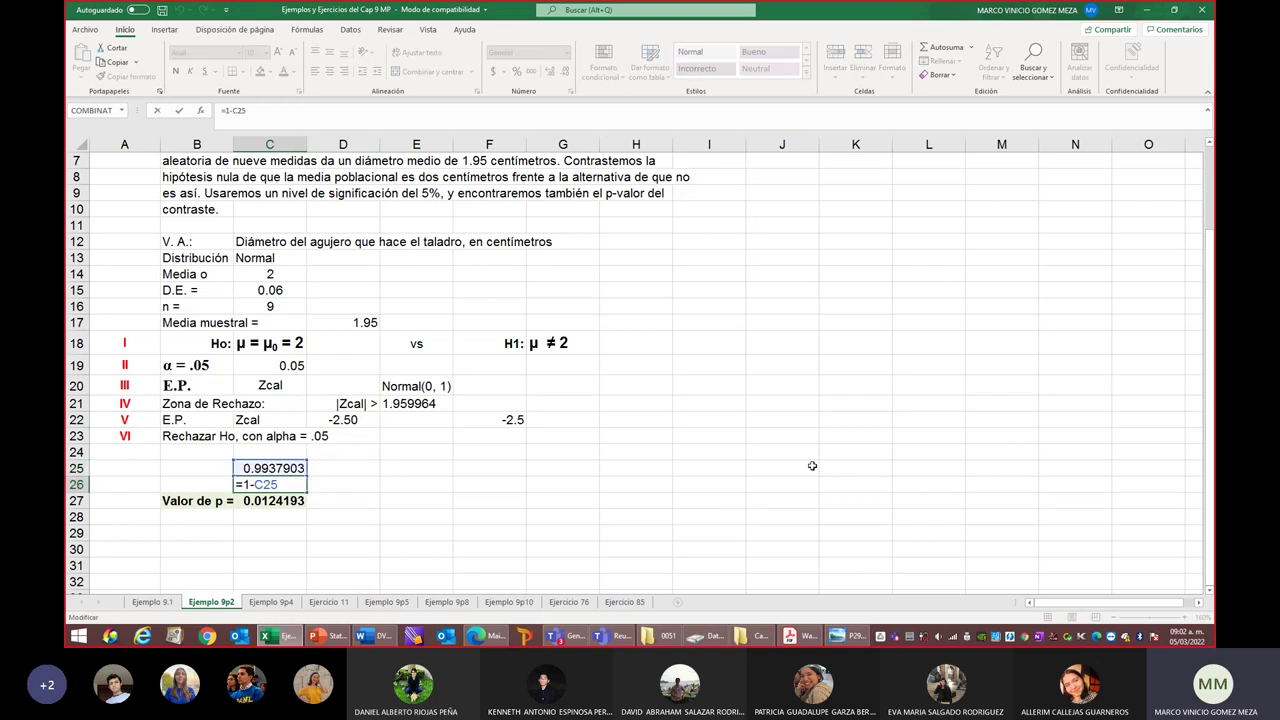
key(Return)
double_click(275, 500)
key(Return)
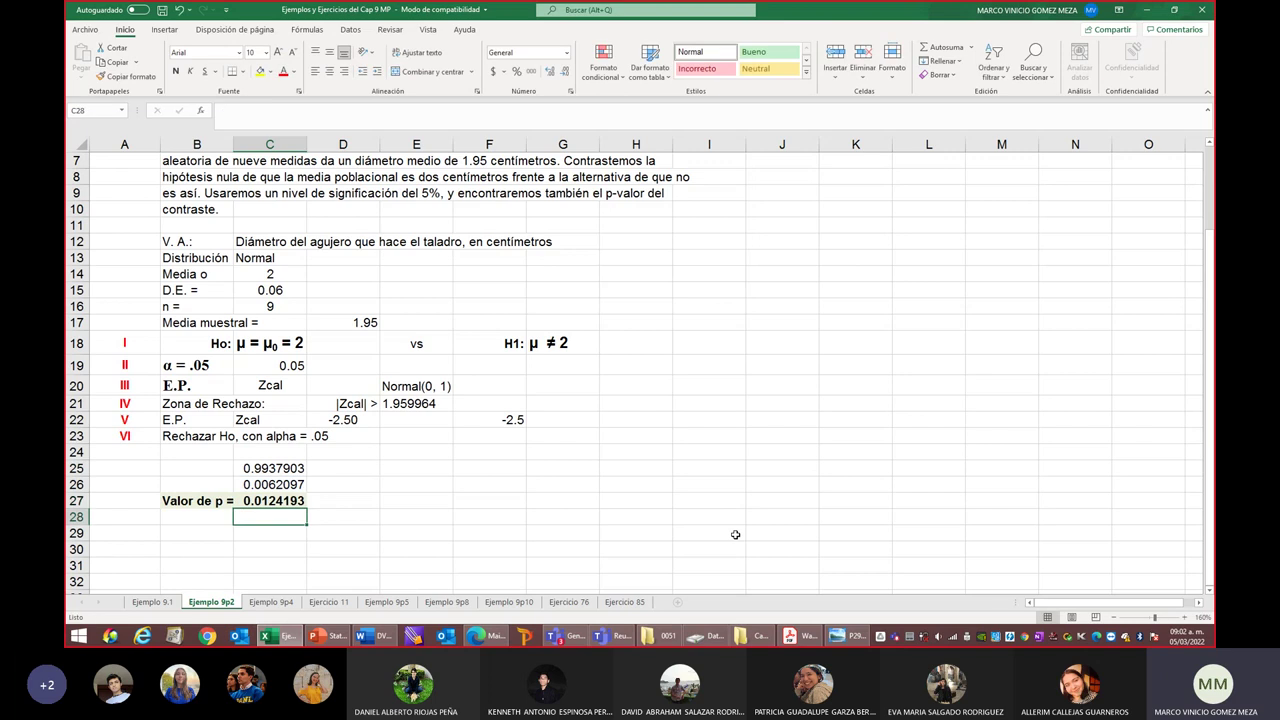
click(276, 503)
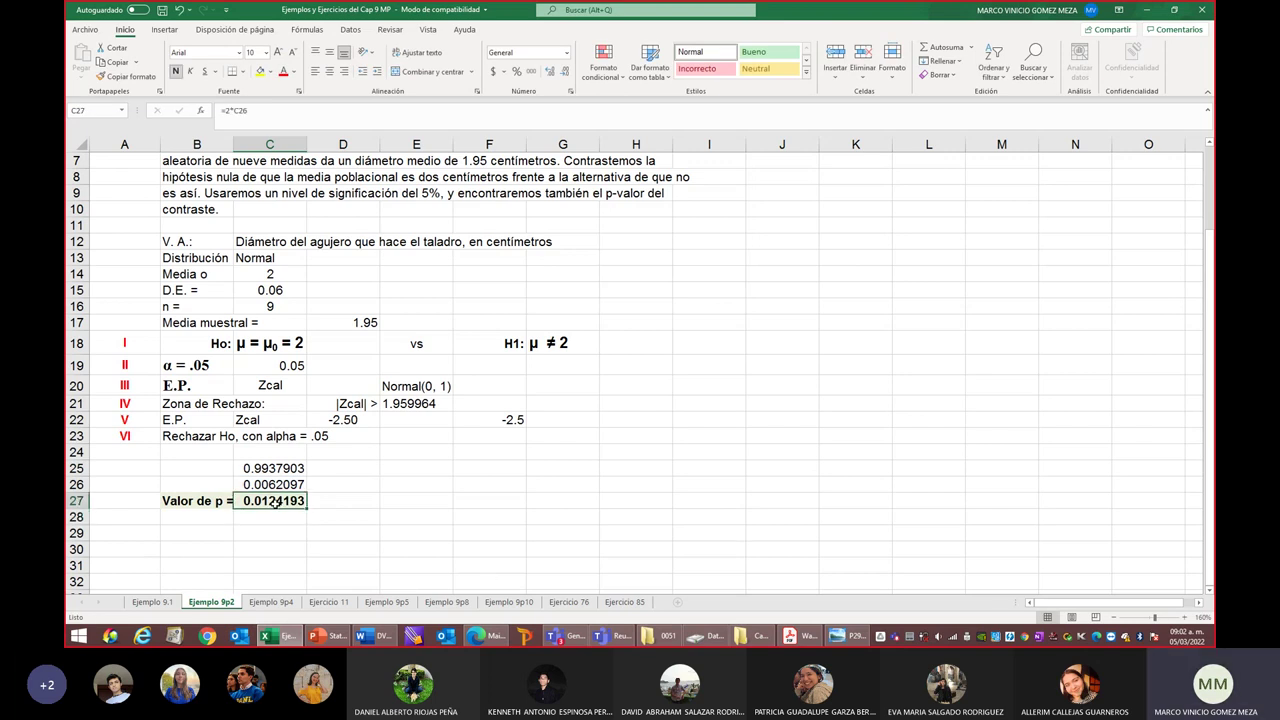
click(297, 366)
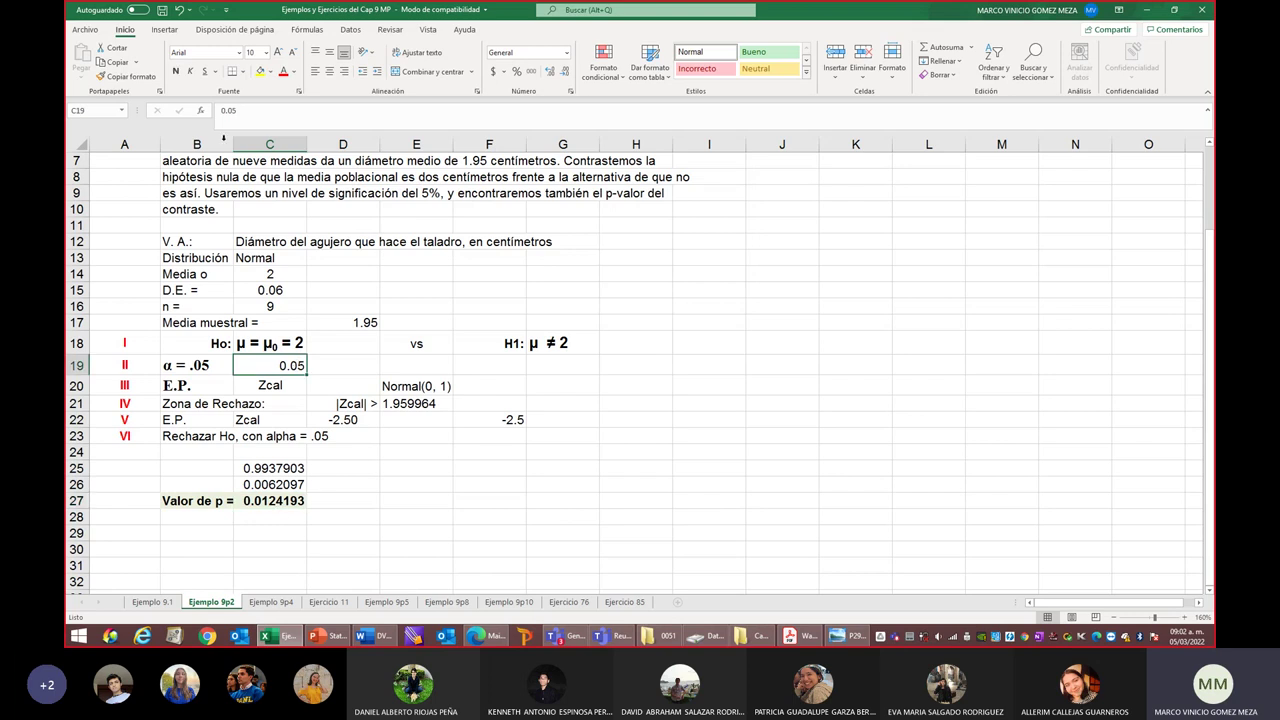
scroll(776, 428, up, 2)
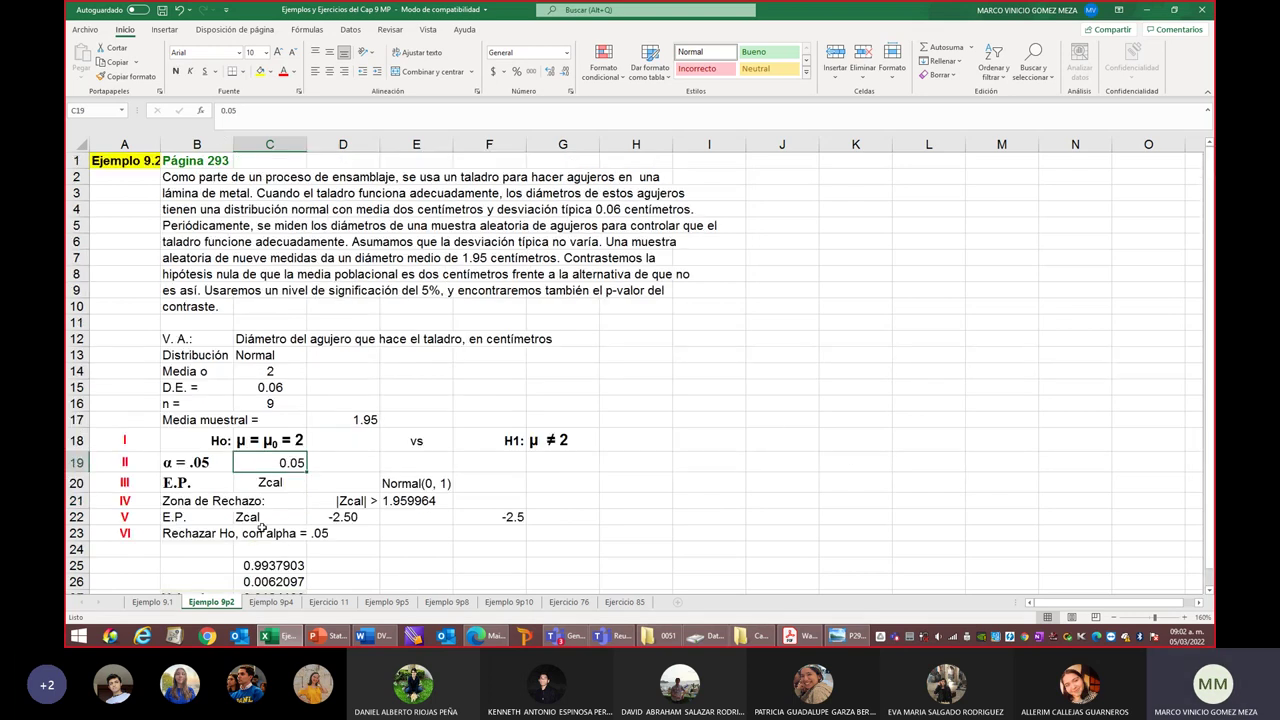
Open the Ejemplo 9p4 worksheet and go through the sample of December sales increases in row 6
click(268, 602)
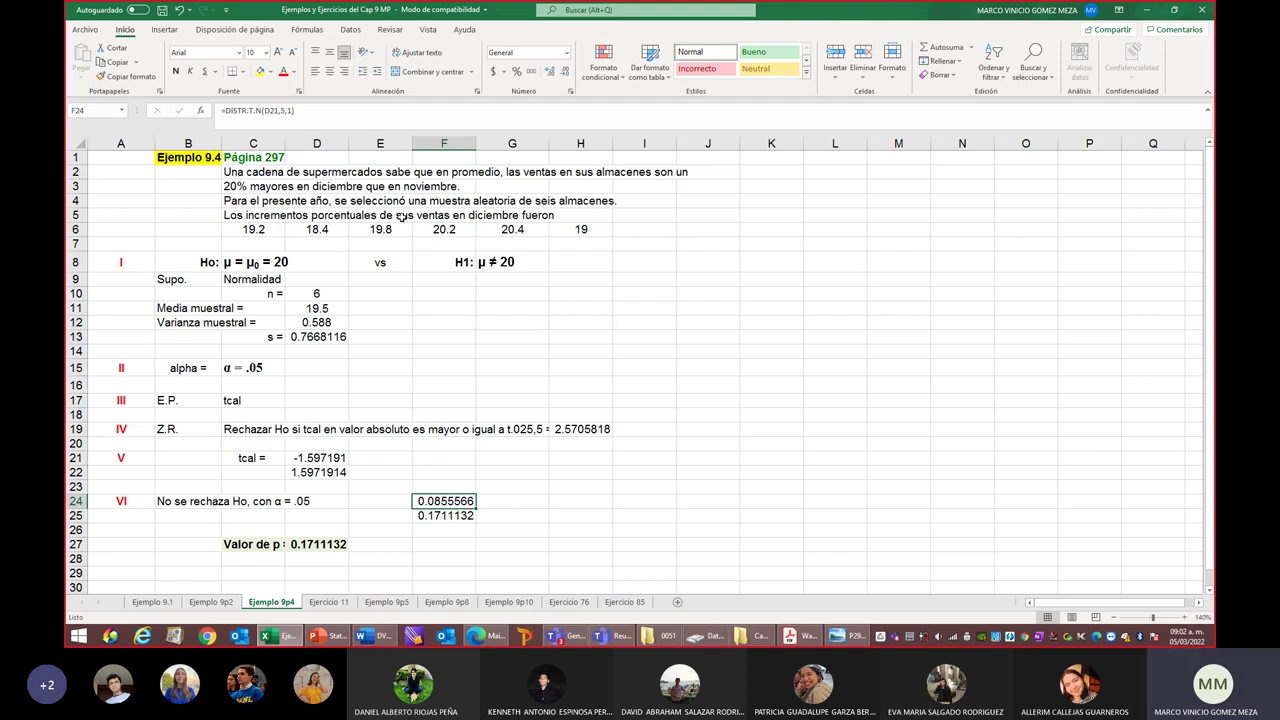
click(261, 231)
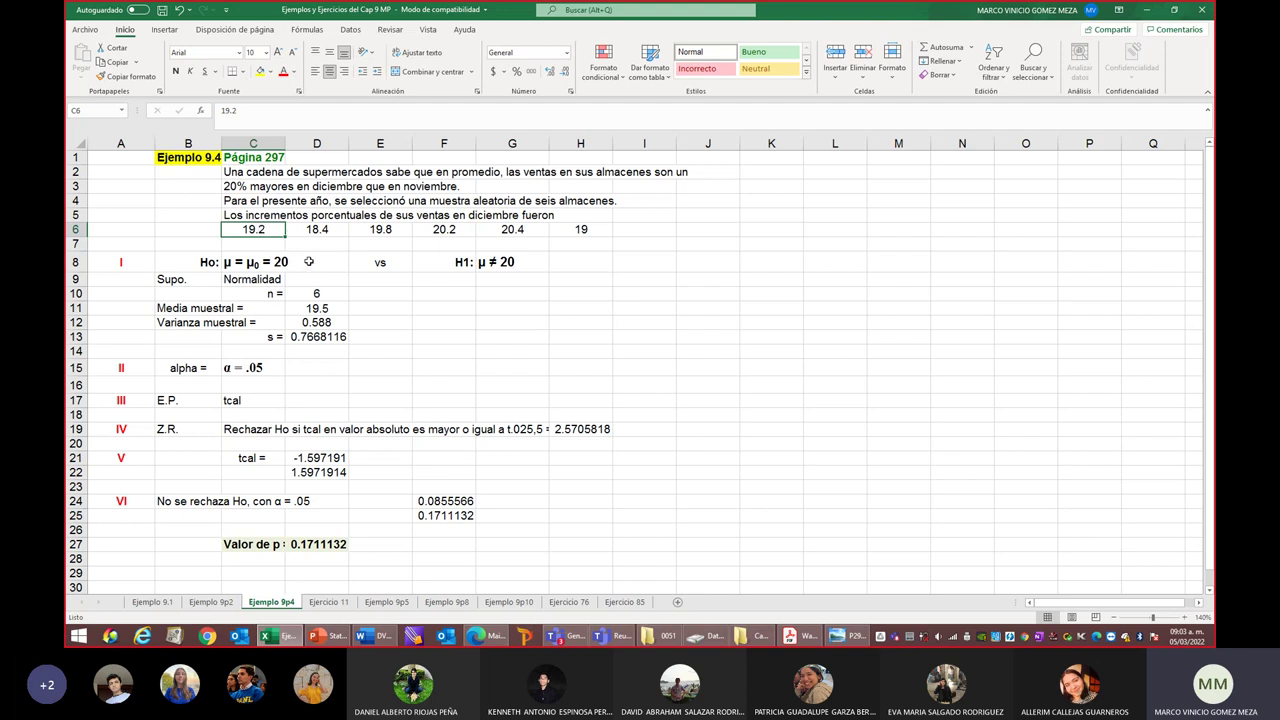
click(330, 235)
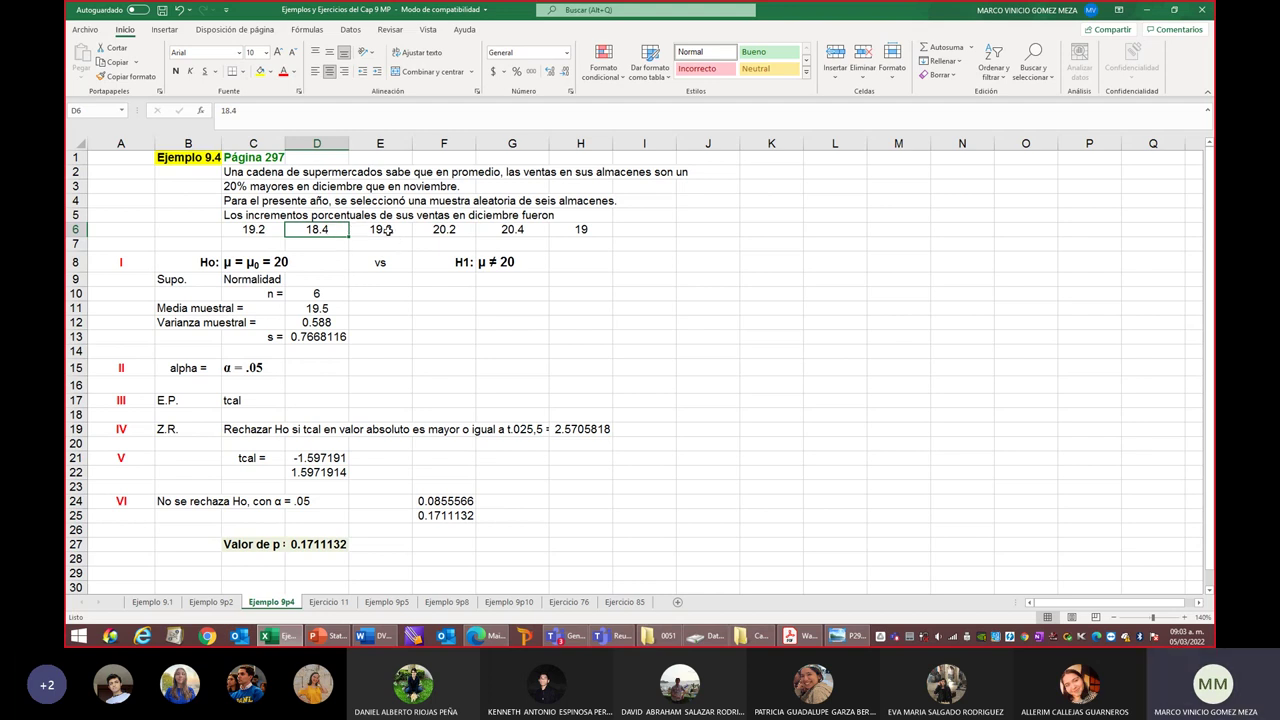
click(450, 229)
click(511, 229)
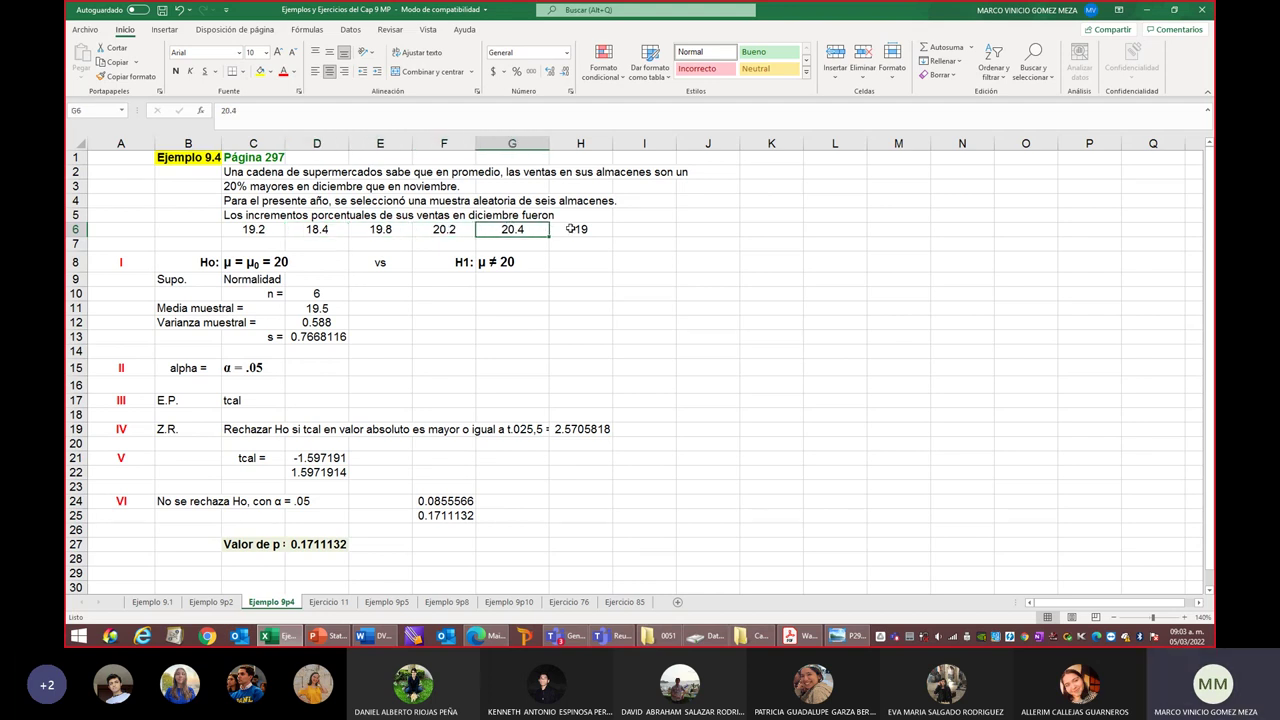
click(580, 230)
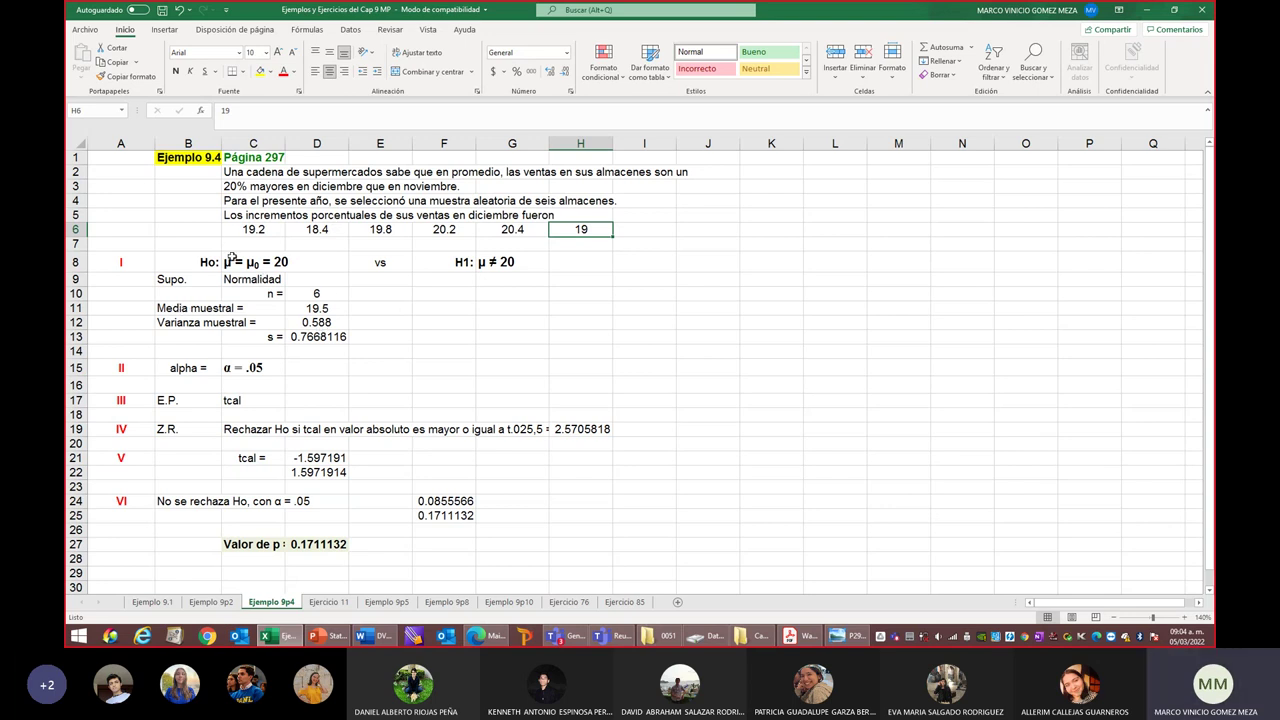
Inspect the formulas for the sample mean, variance and standard deviation in D11 through D13
double_click(326, 308)
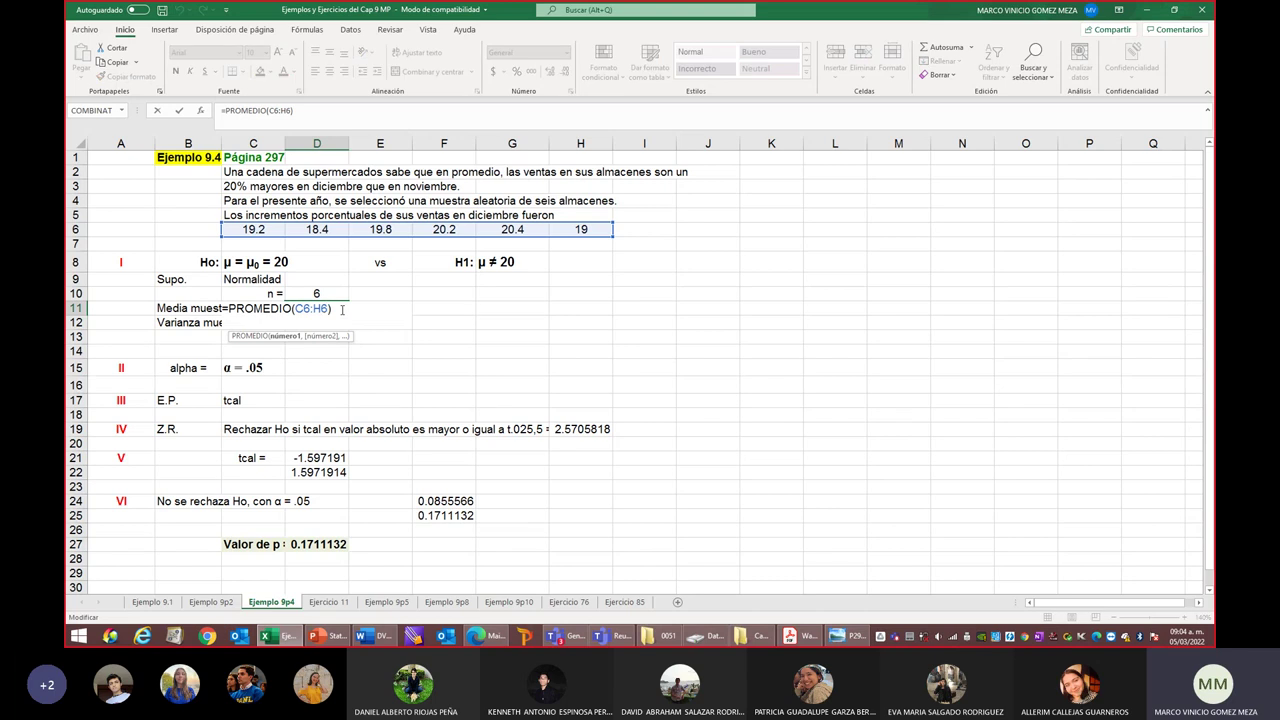
key(Return)
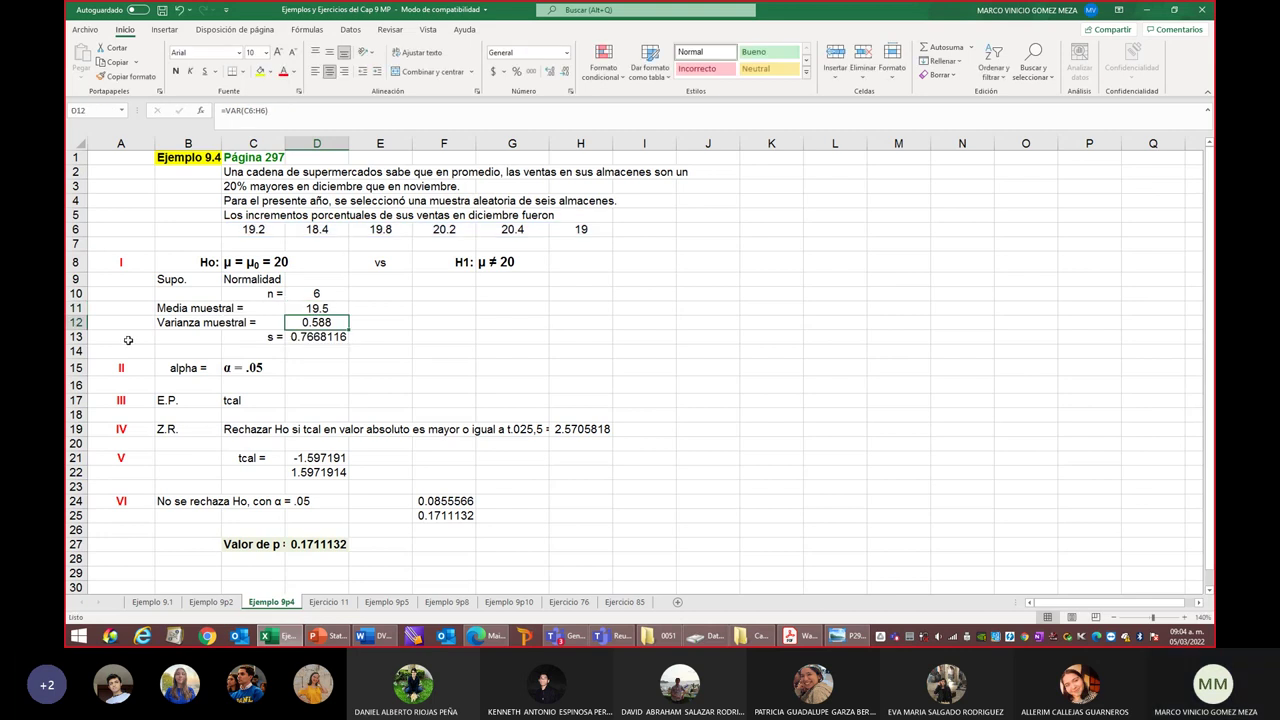
click(320, 310)
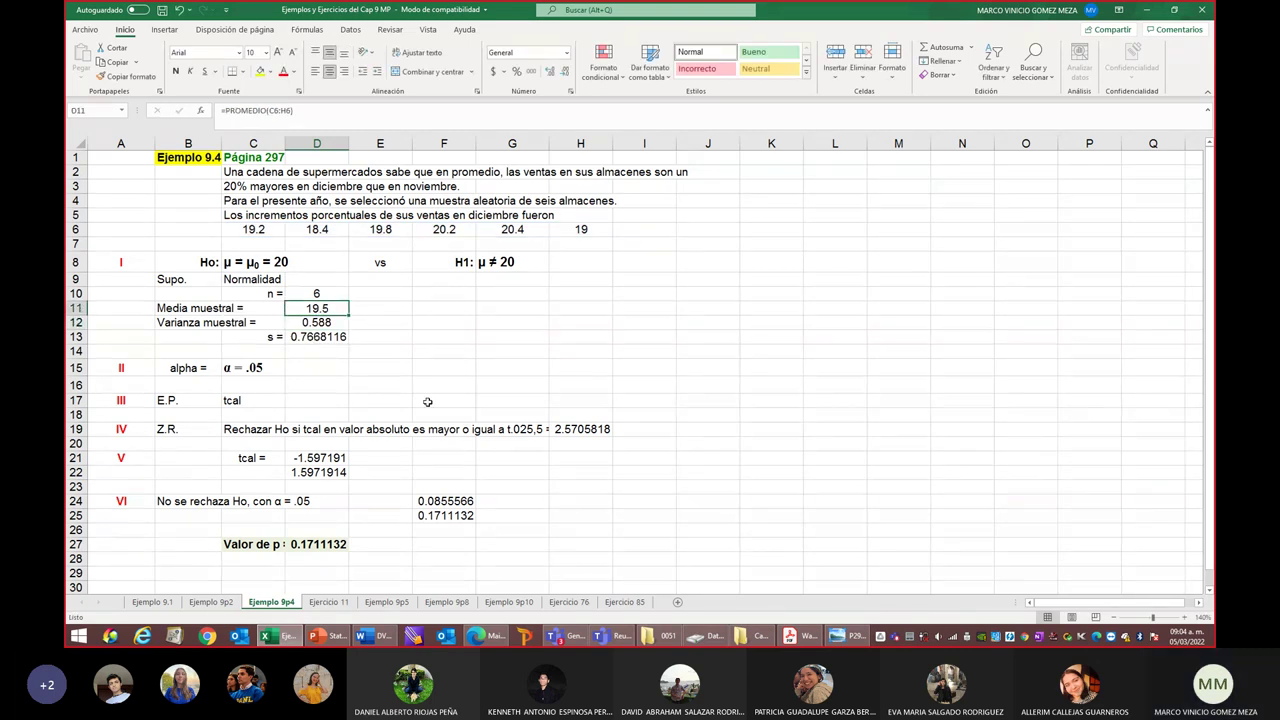
double_click(325, 322)
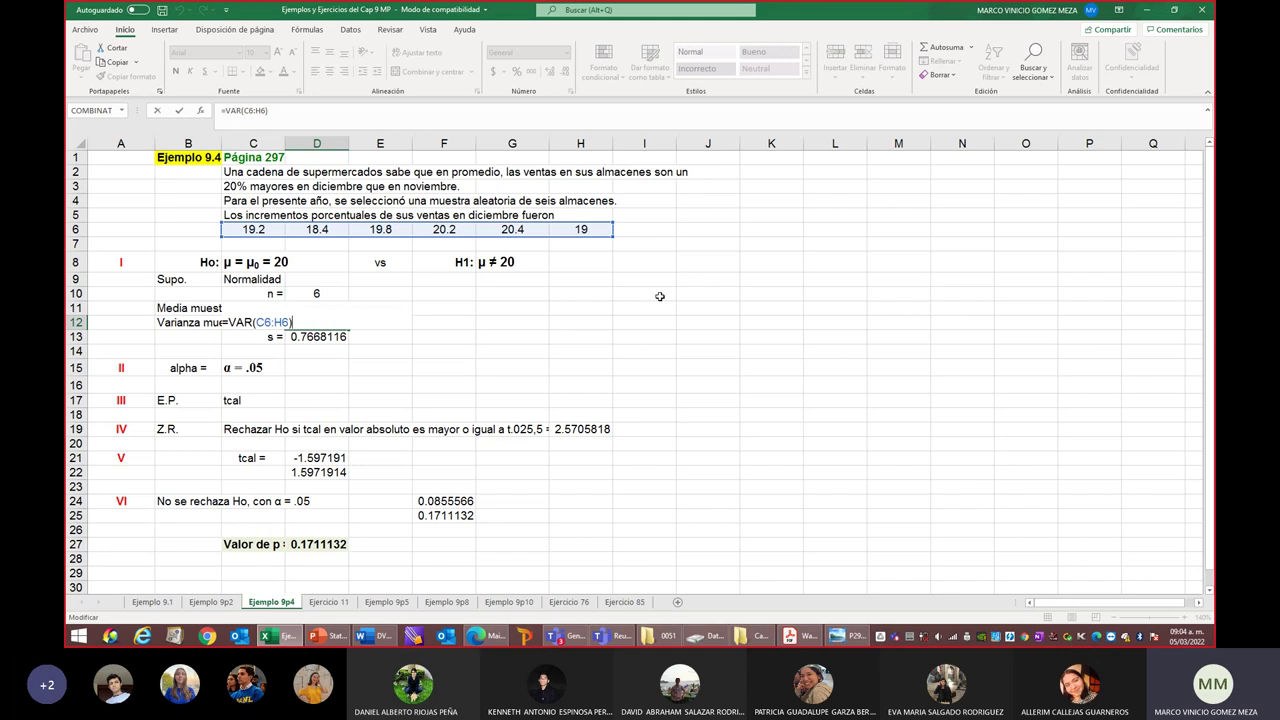
key(Return)
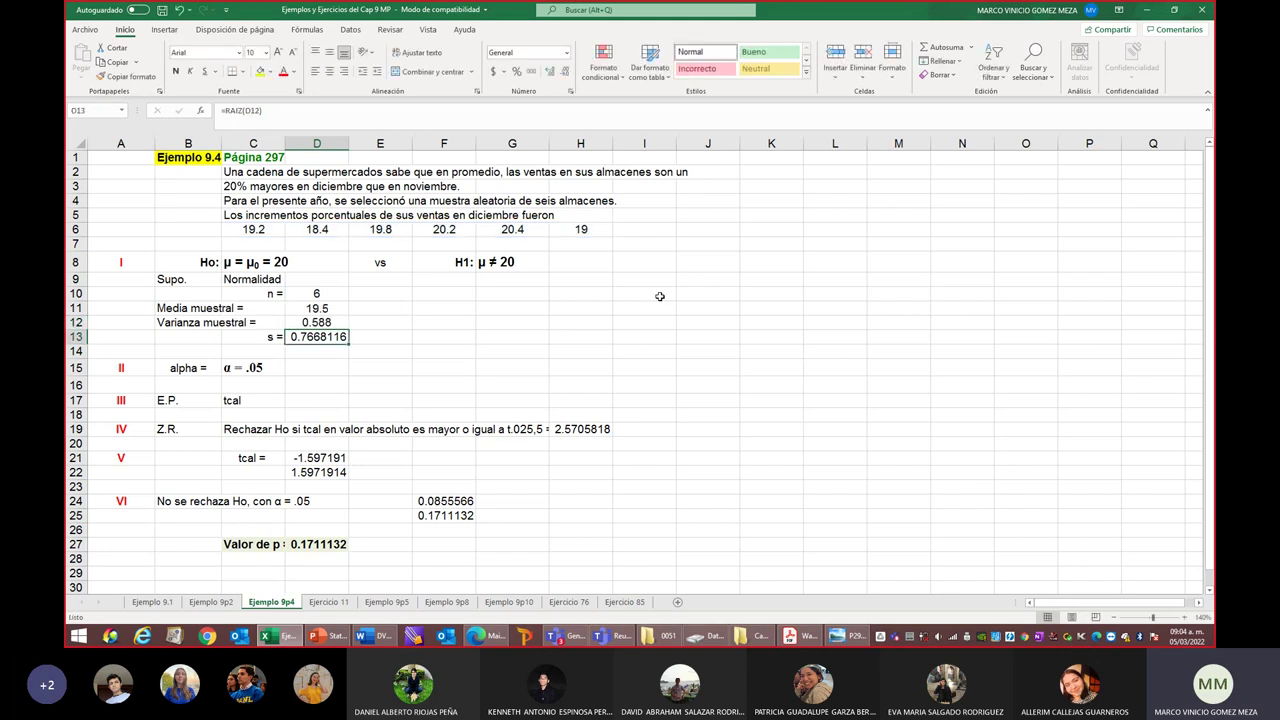
double_click(322, 337)
key(Return)
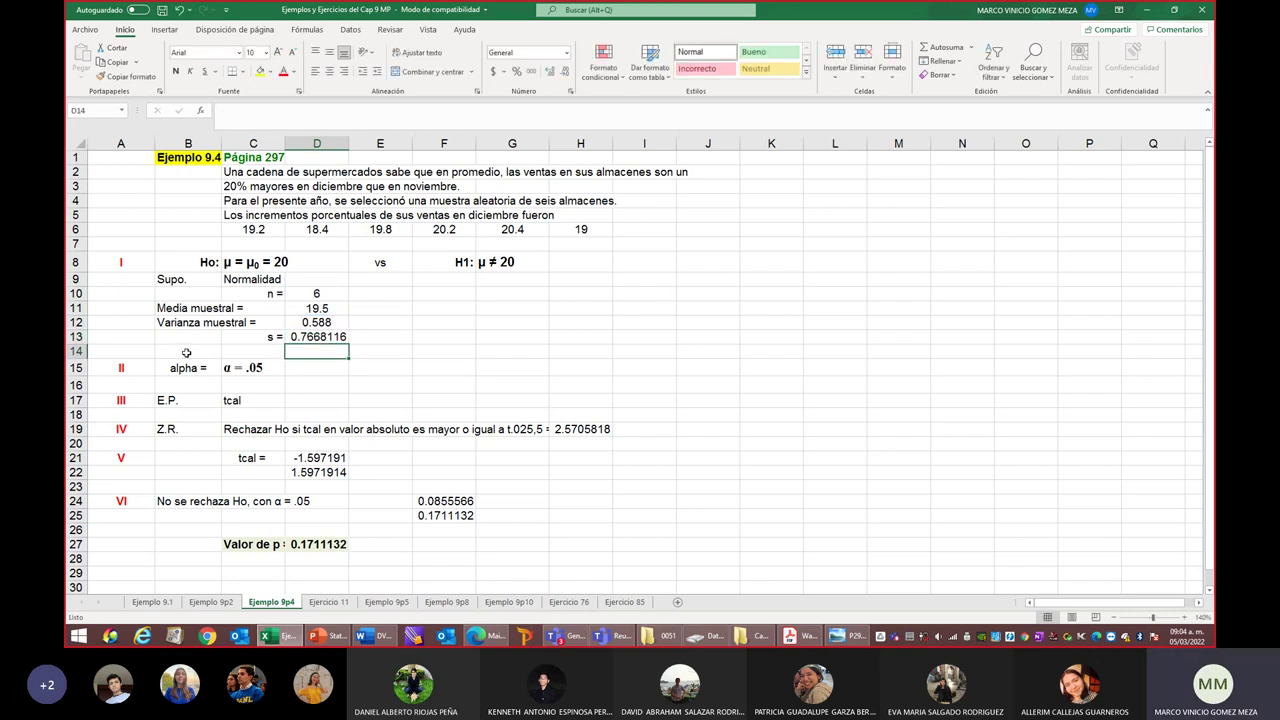
Check the significance level in C15 and the test statistic named in row 17
click(243, 369)
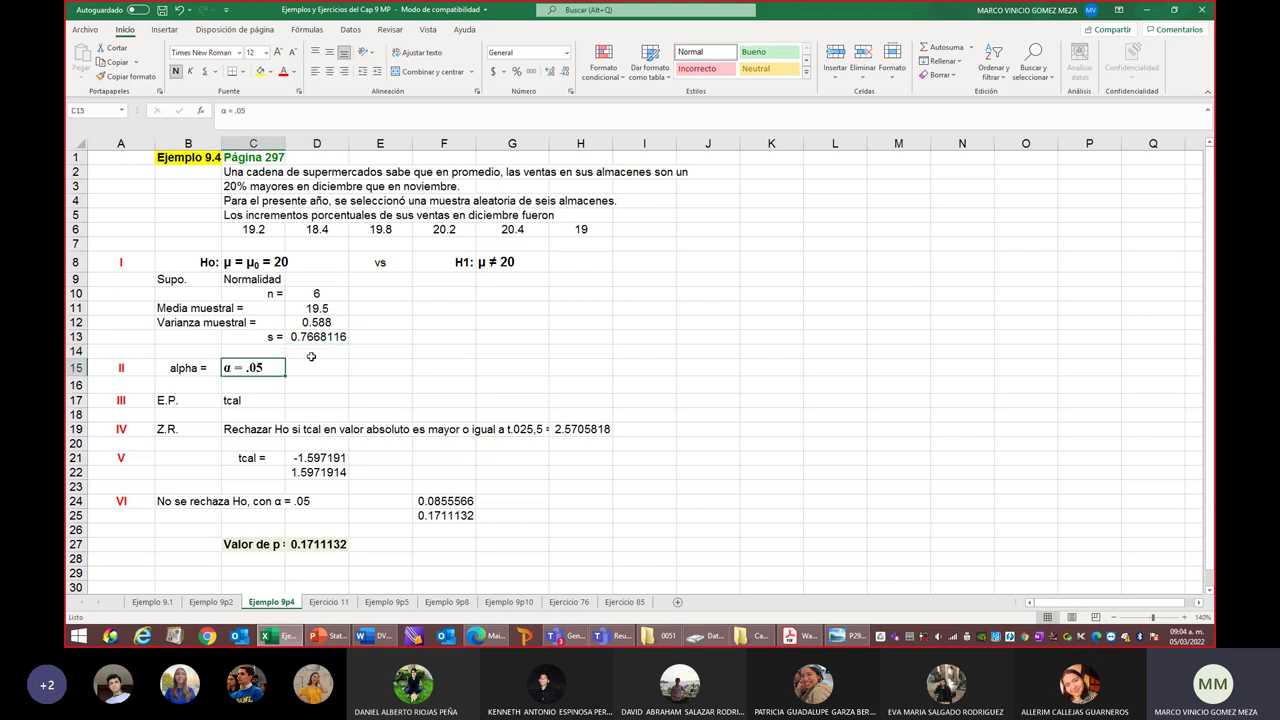
click(175, 401)
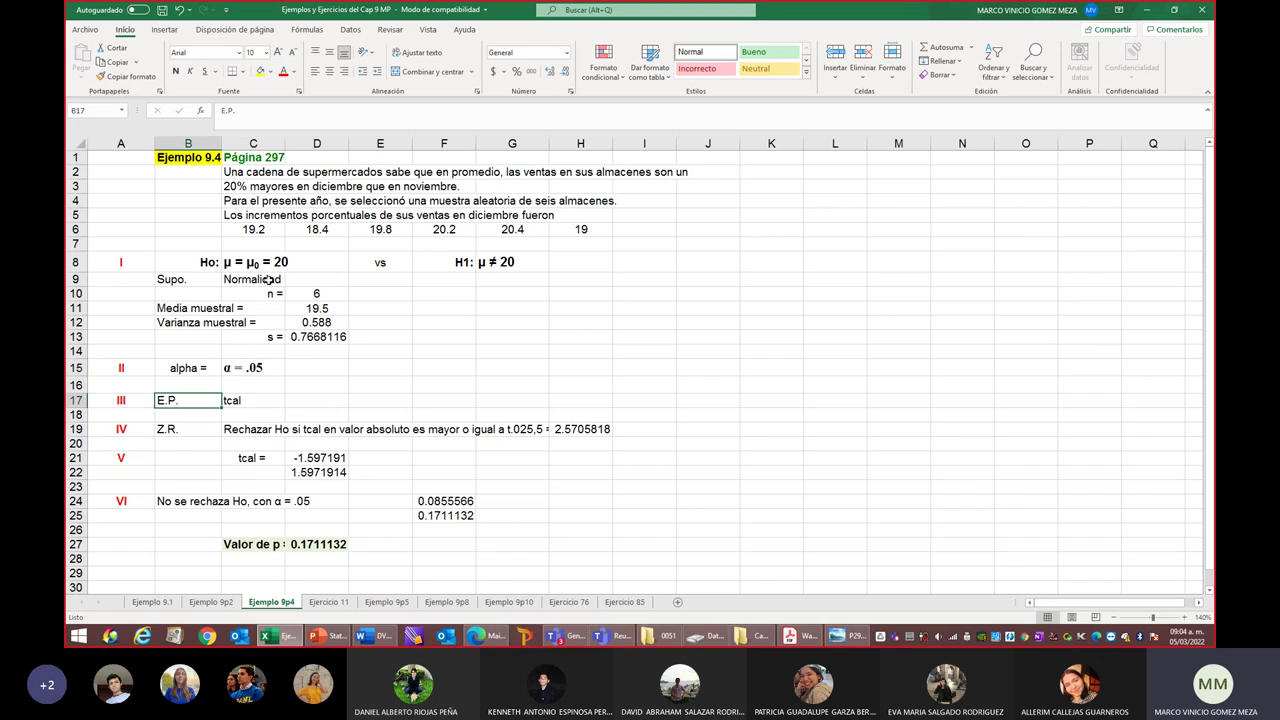
click(259, 400)
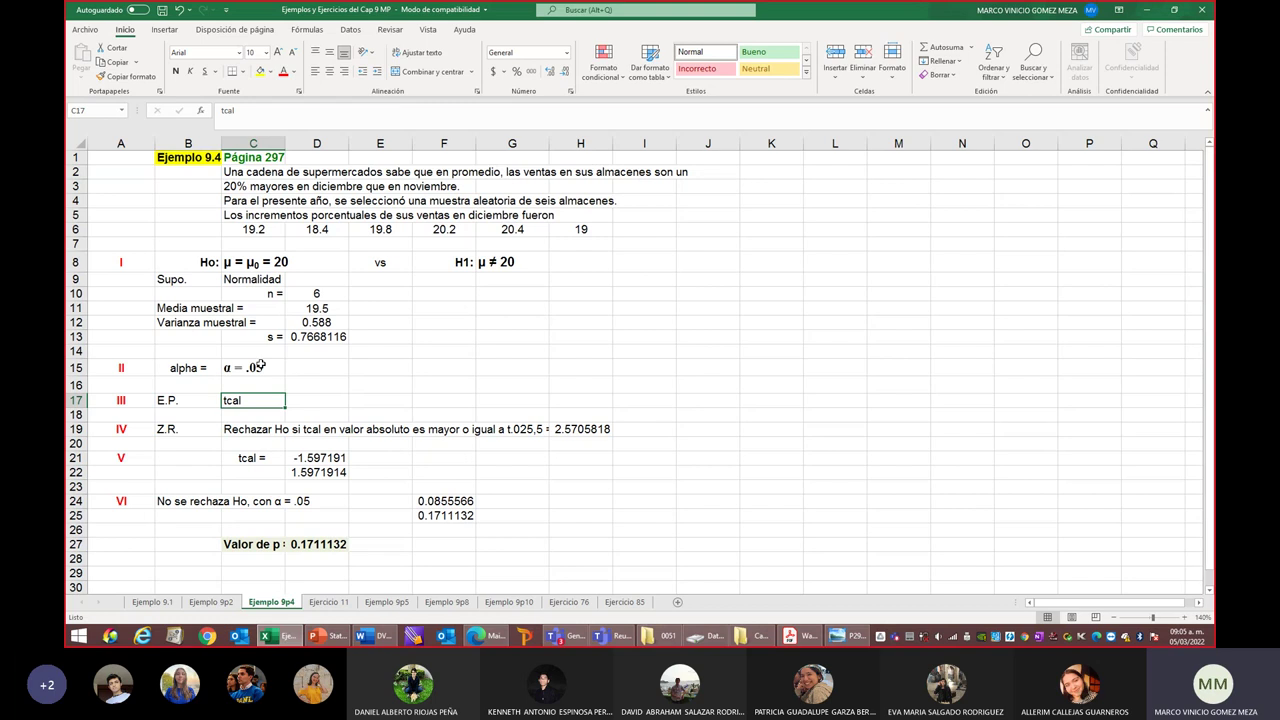
Inspect the critical value formula of the rejection zone in H19
double_click(576, 432)
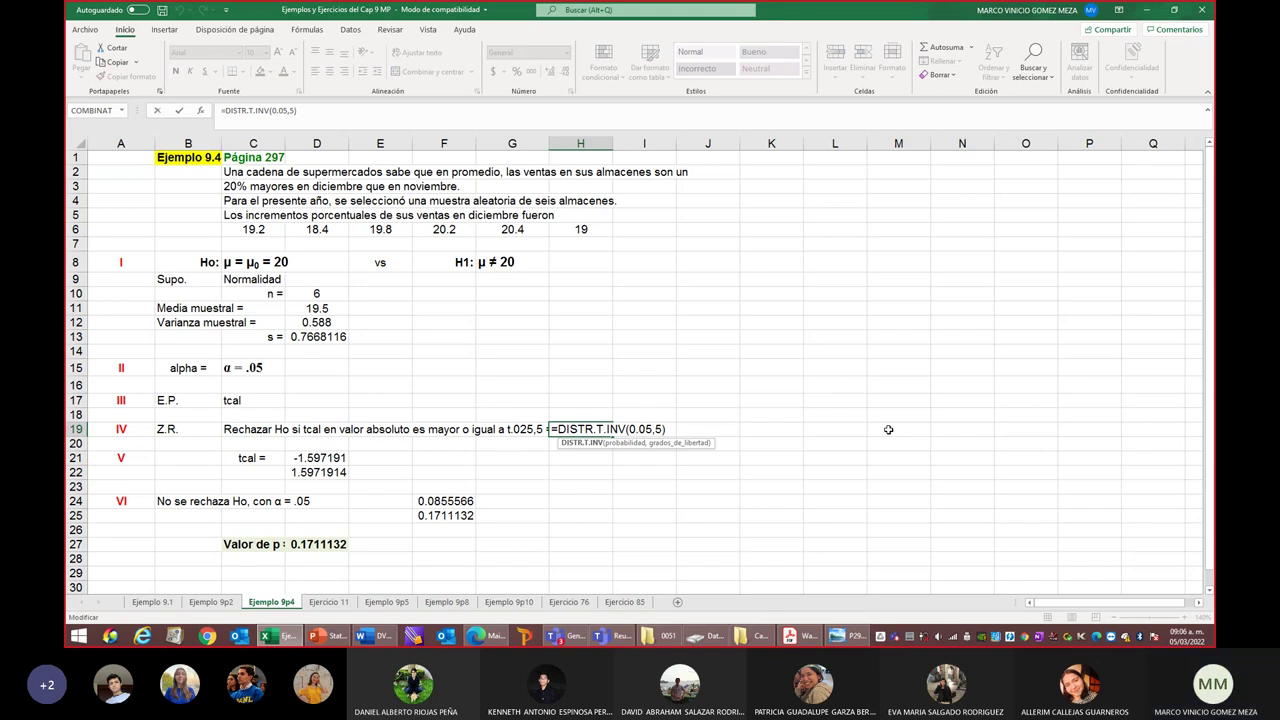
key(Return)
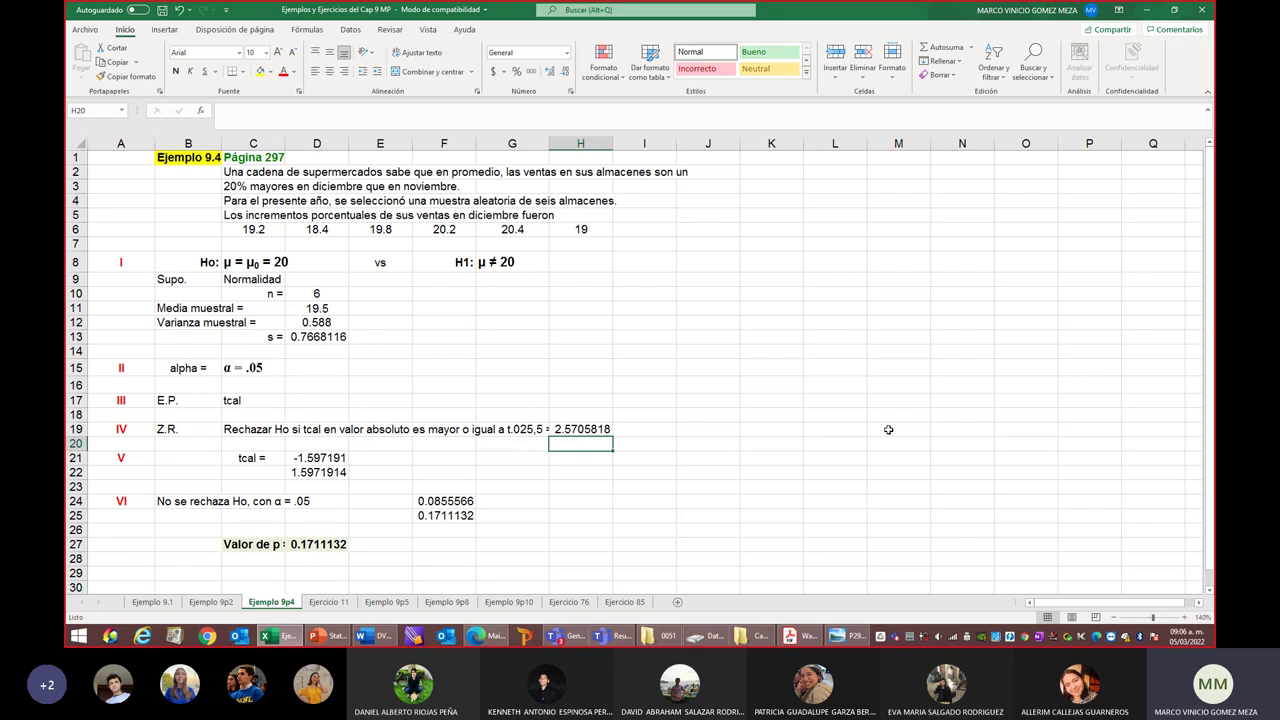
key(Up)
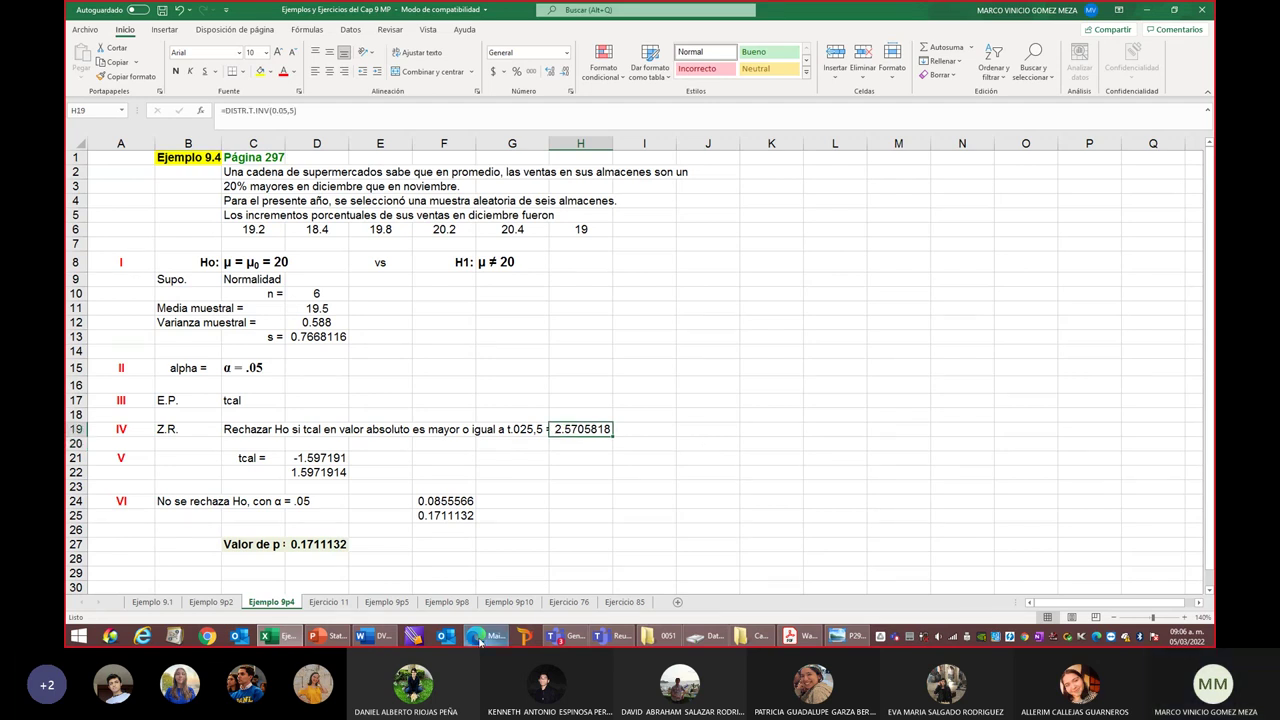
mouse_move(480, 641)
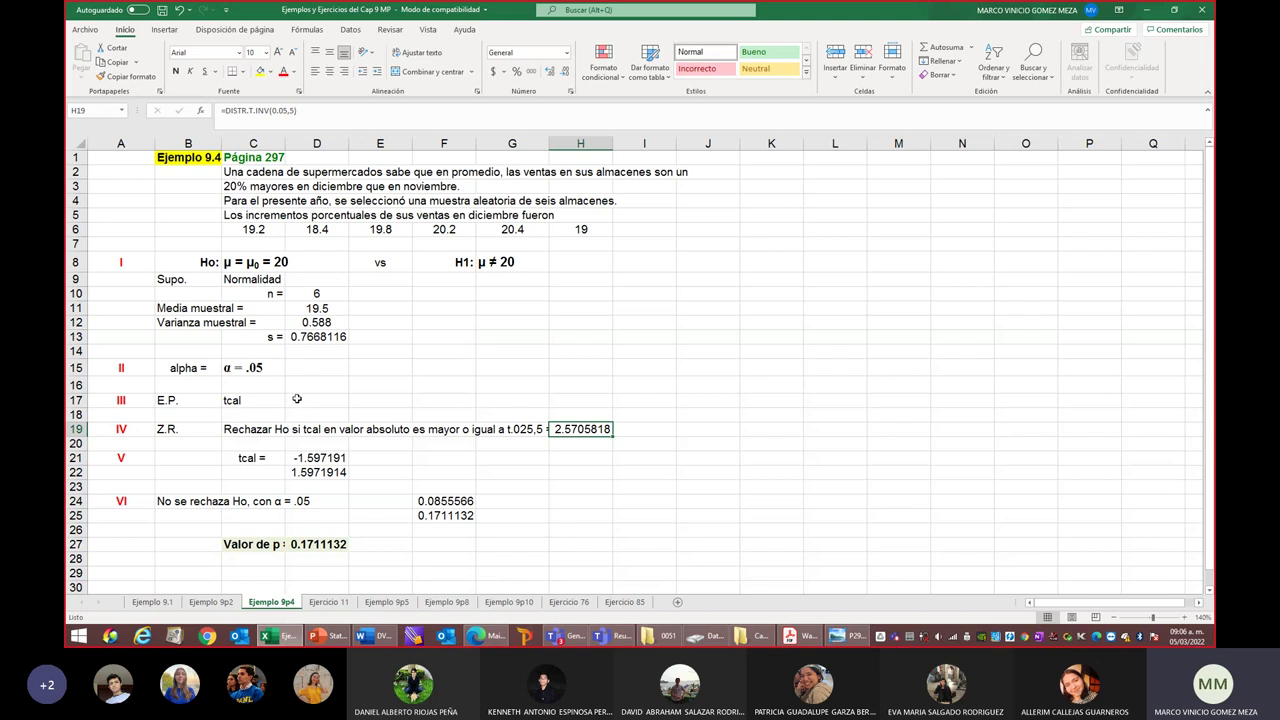
Inspect the tcal formula in D21 and its absolute value formula in D22
double_click(310, 456)
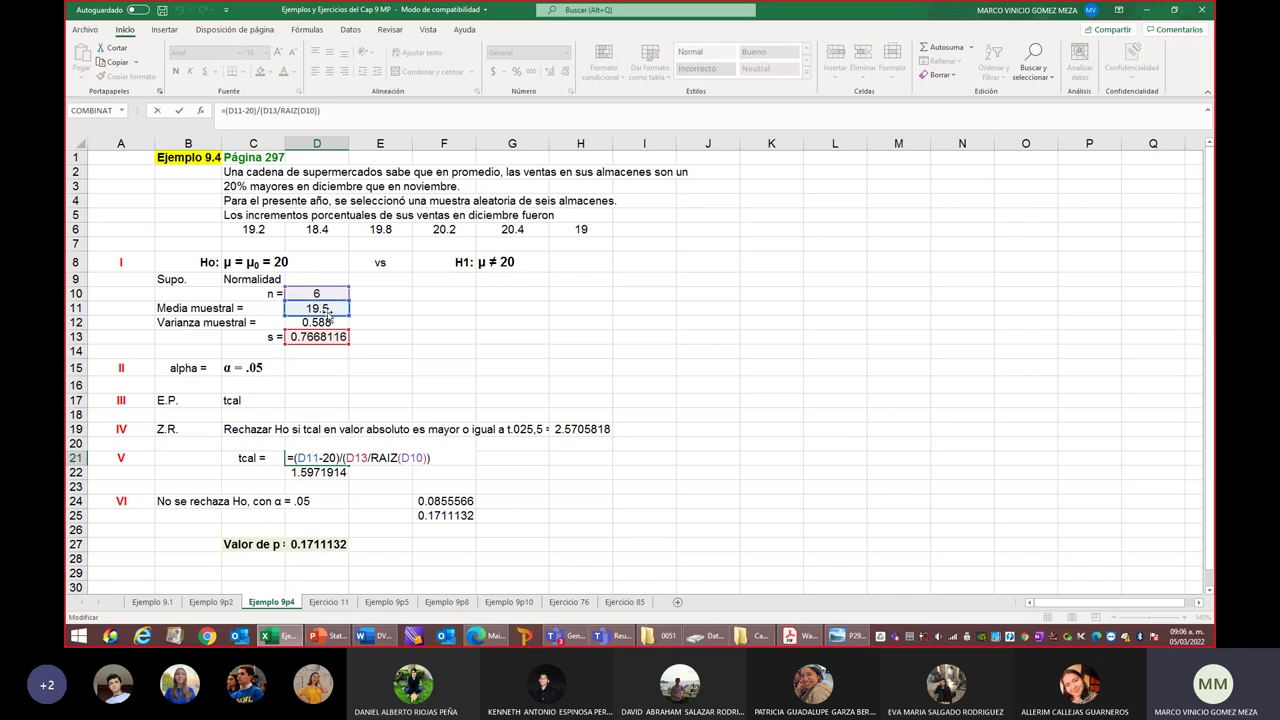
click(313, 458)
key(Return)
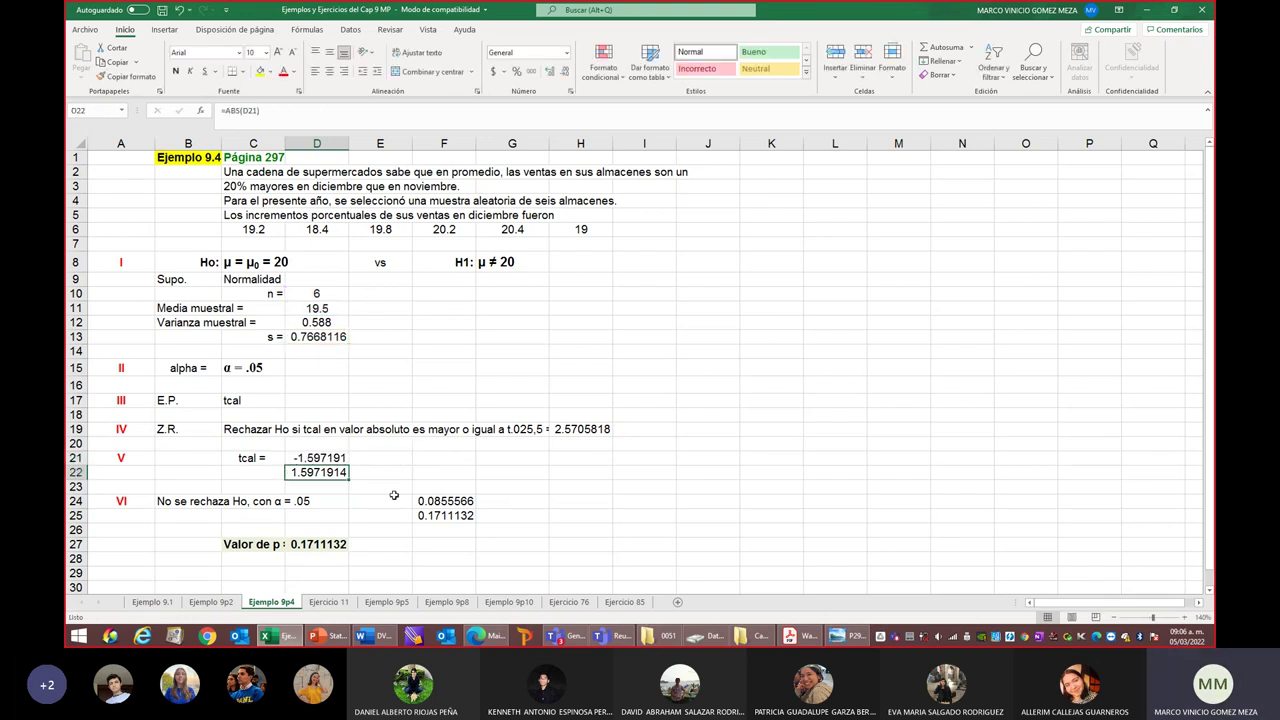
click(313, 457)
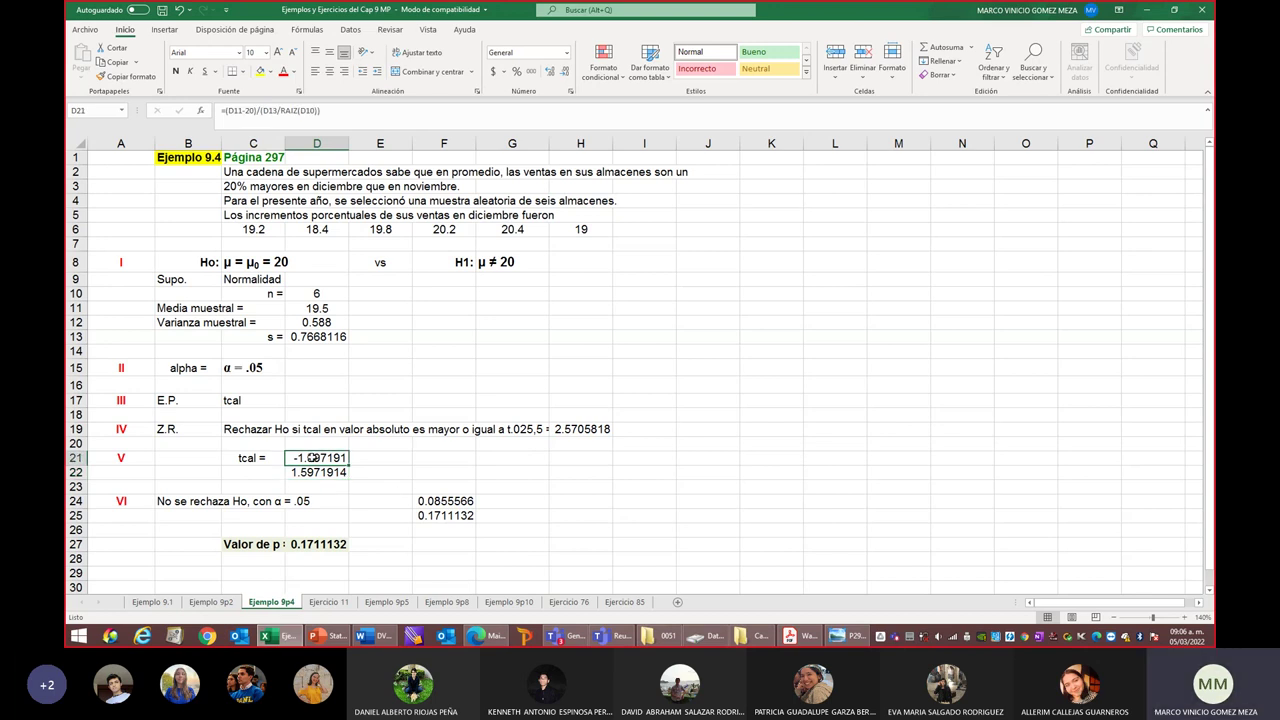
click(313, 473)
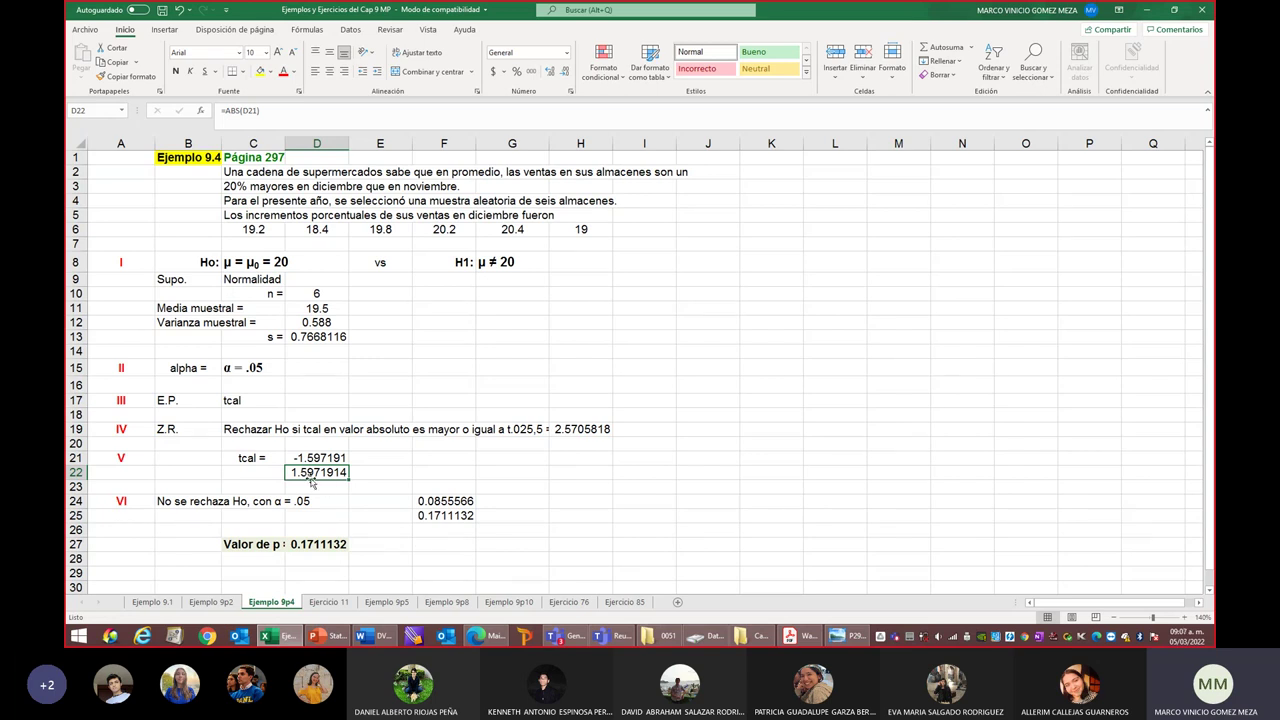
Inspect the p-value formulas in F24, F25 and D27 and compare the p-value with the significance level in C15
double_click(450, 503)
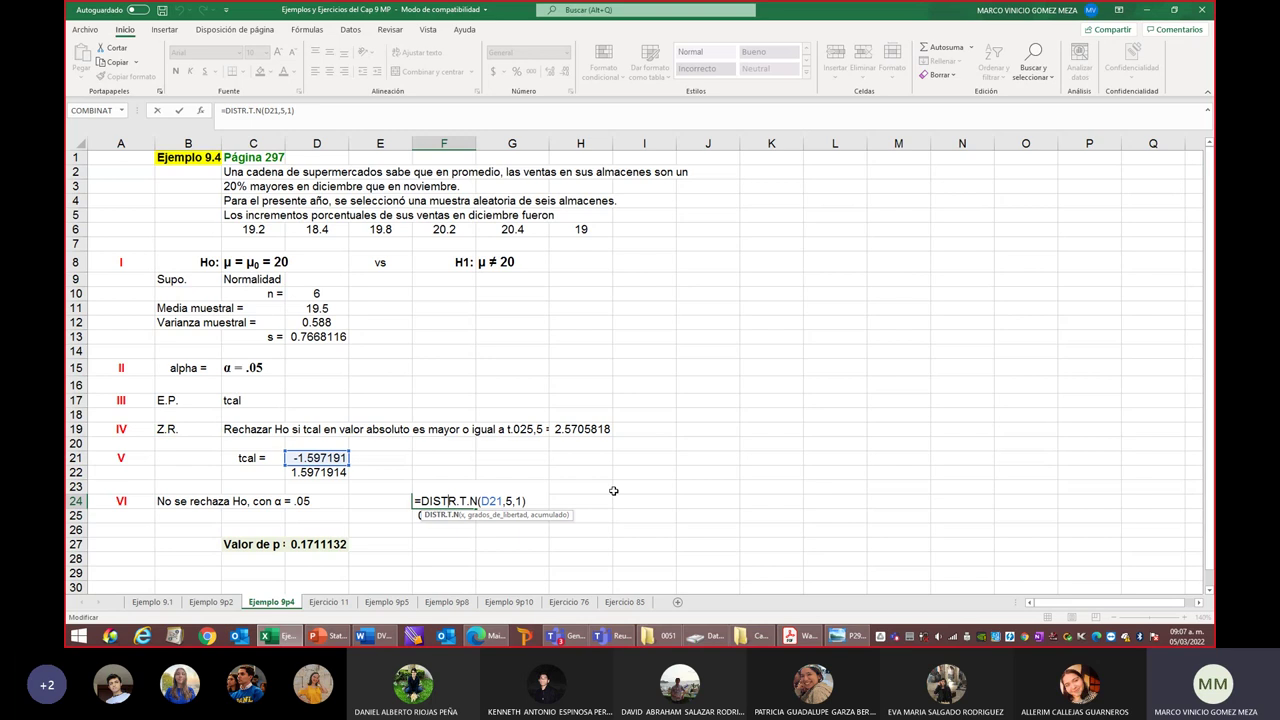
key(Return)
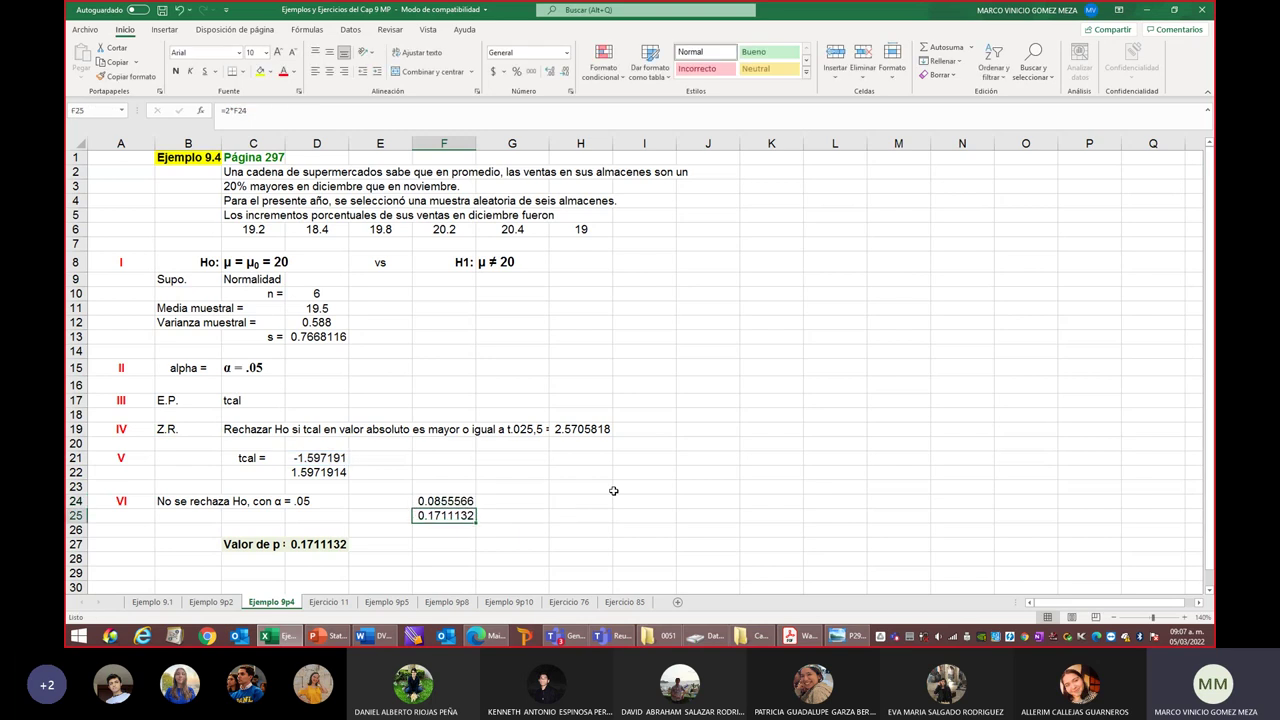
double_click(436, 515)
key(Return)
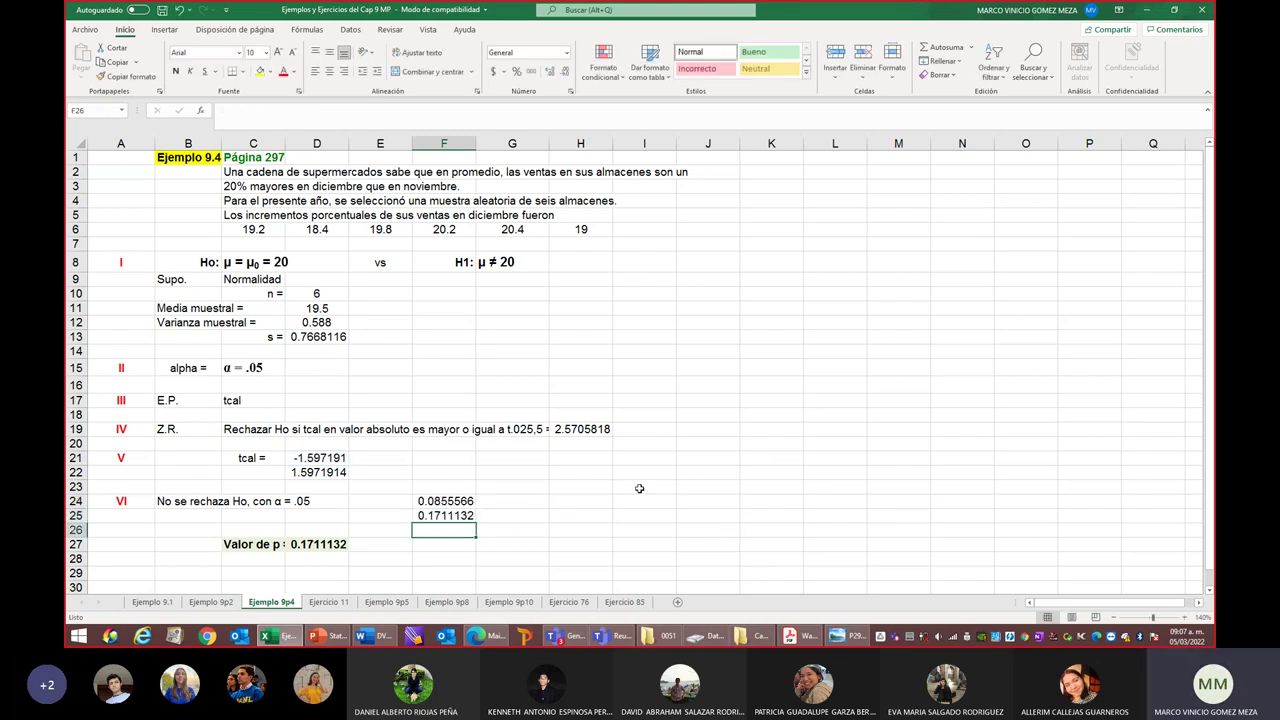
double_click(310, 546)
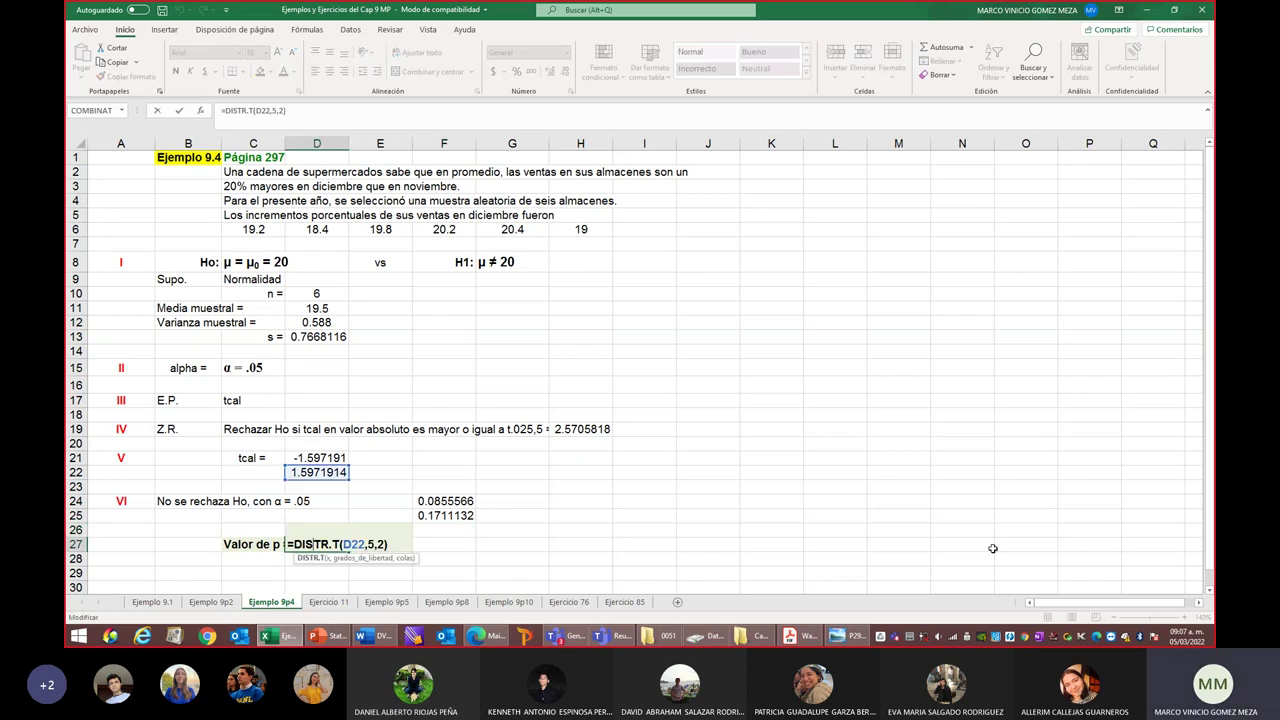
key(Return)
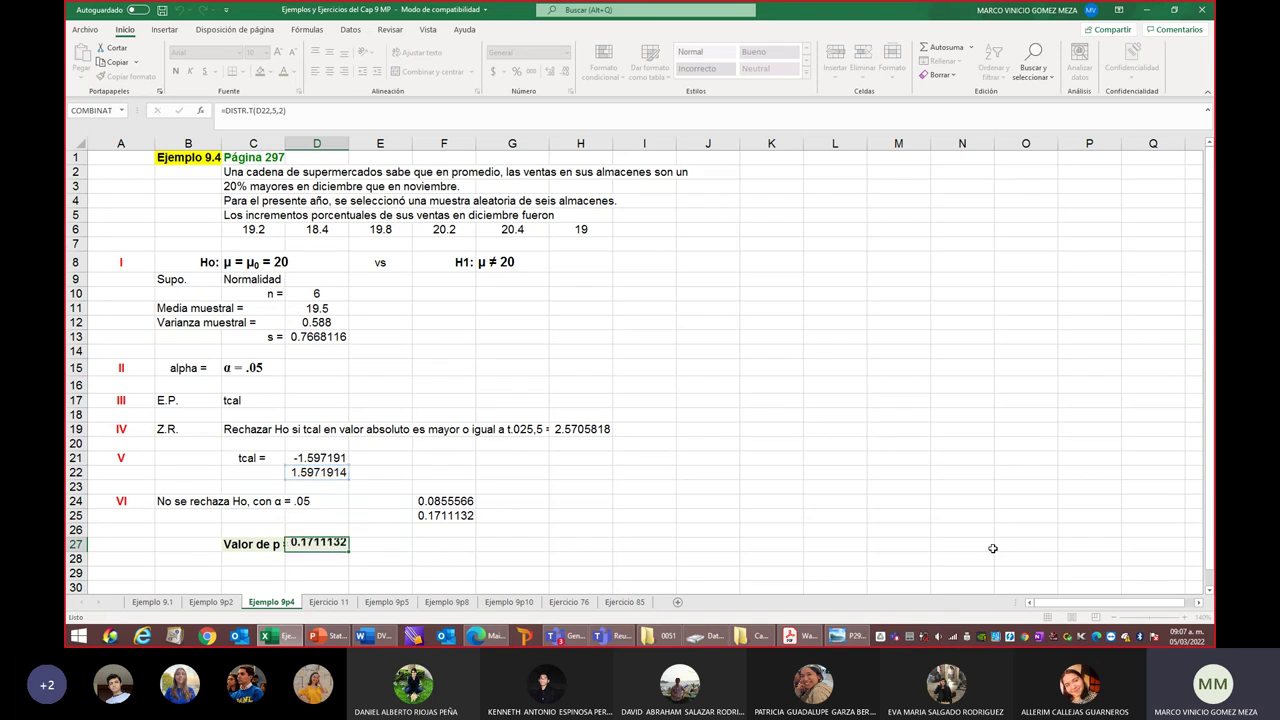
click(304, 544)
click(438, 515)
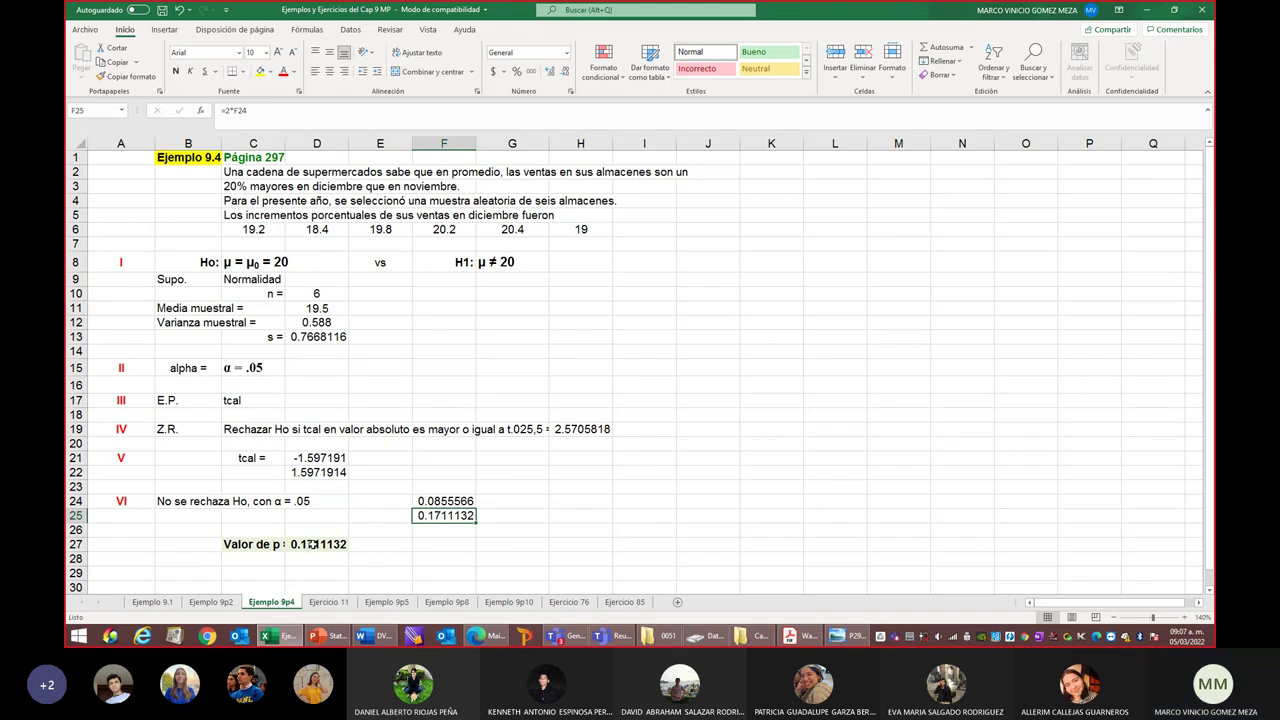
click(252, 368)
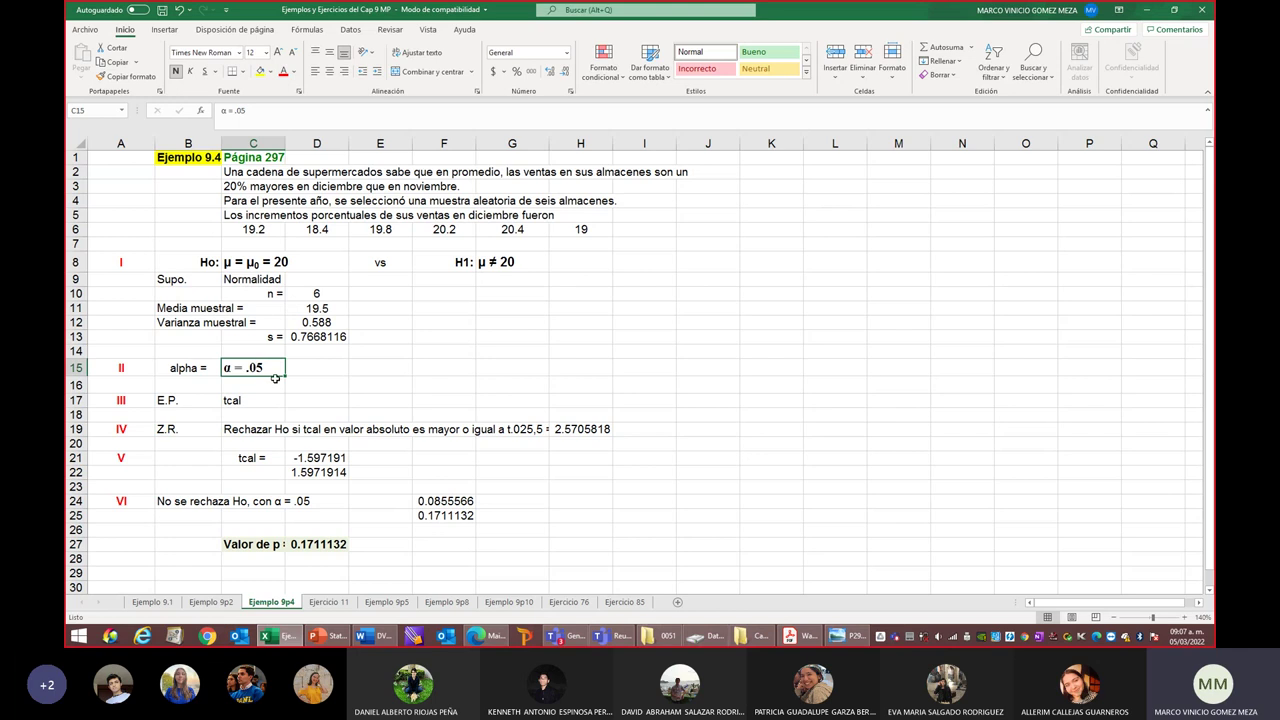
Highlight the conclusion in B24:D24 with a yellow fill
drag(172, 502, 287, 502)
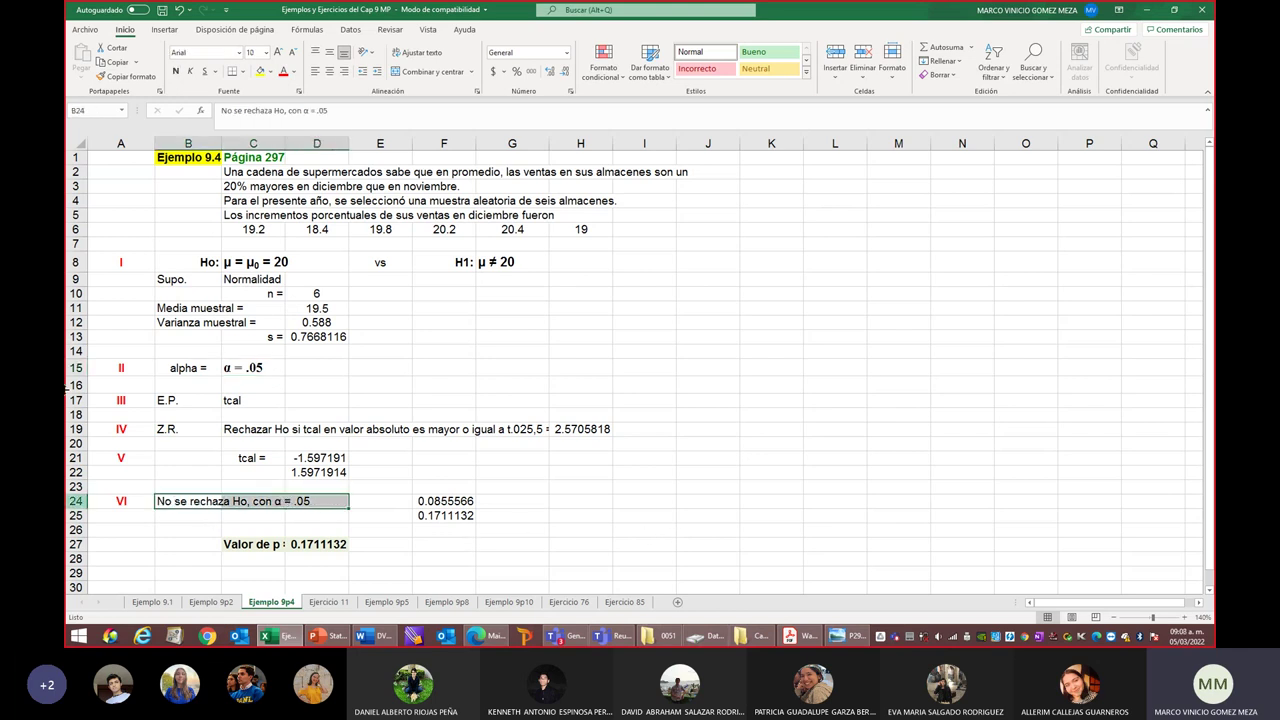
click(260, 72)
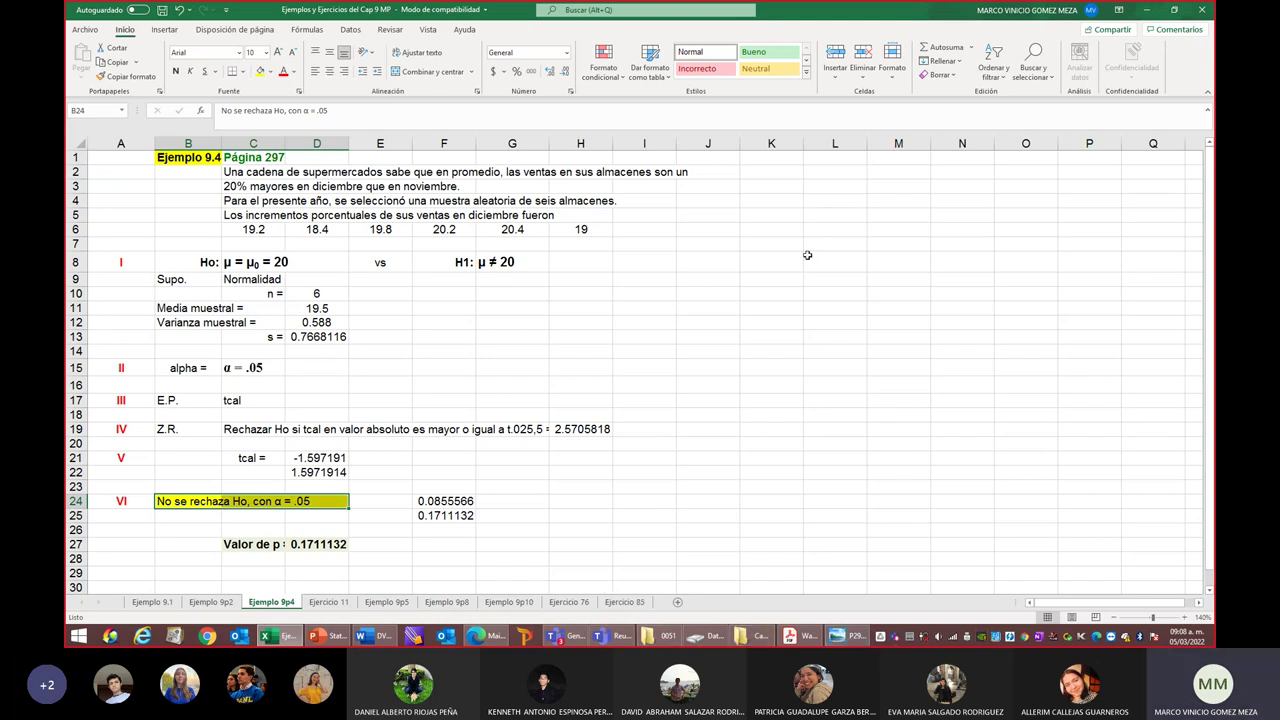
click(660, 324)
Open the Ejercicio 11 worksheet and go through the franchise returns in rows 6 and 7 and the sample size in C11
click(326, 603)
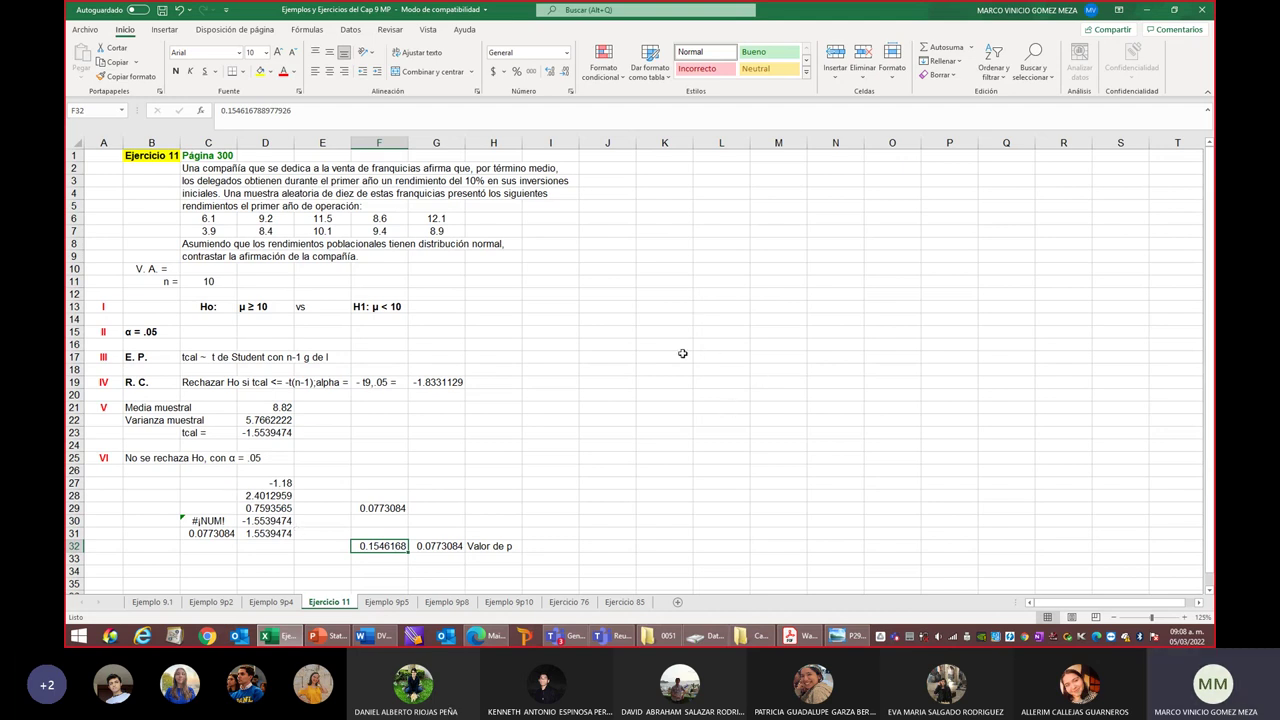
click(1187, 617)
click(1187, 617)
click(1187, 617)
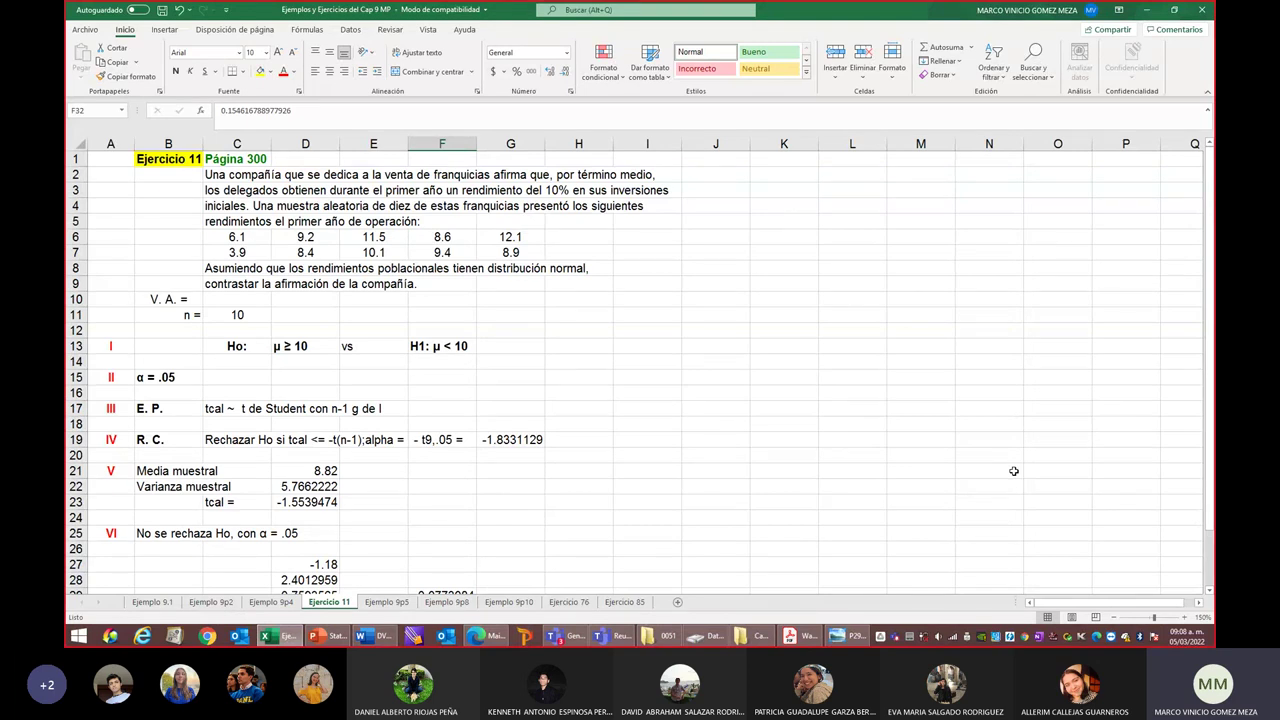
click(237, 236)
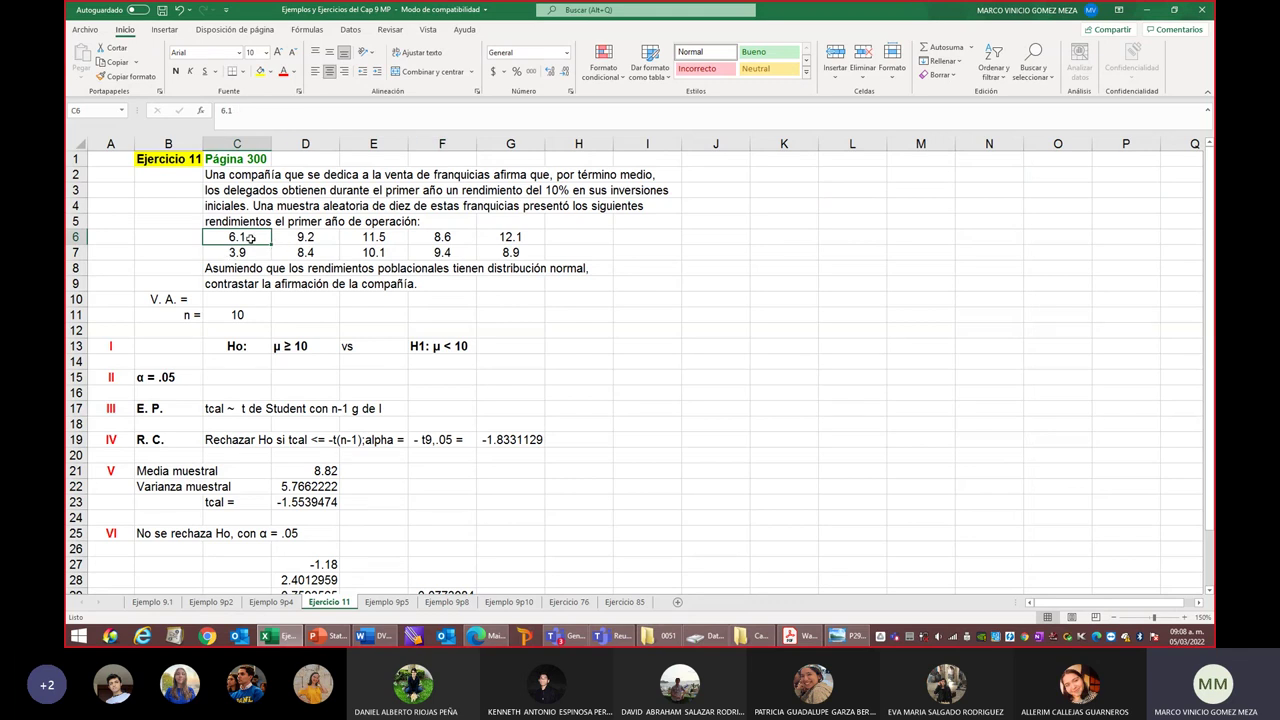
key(Right)
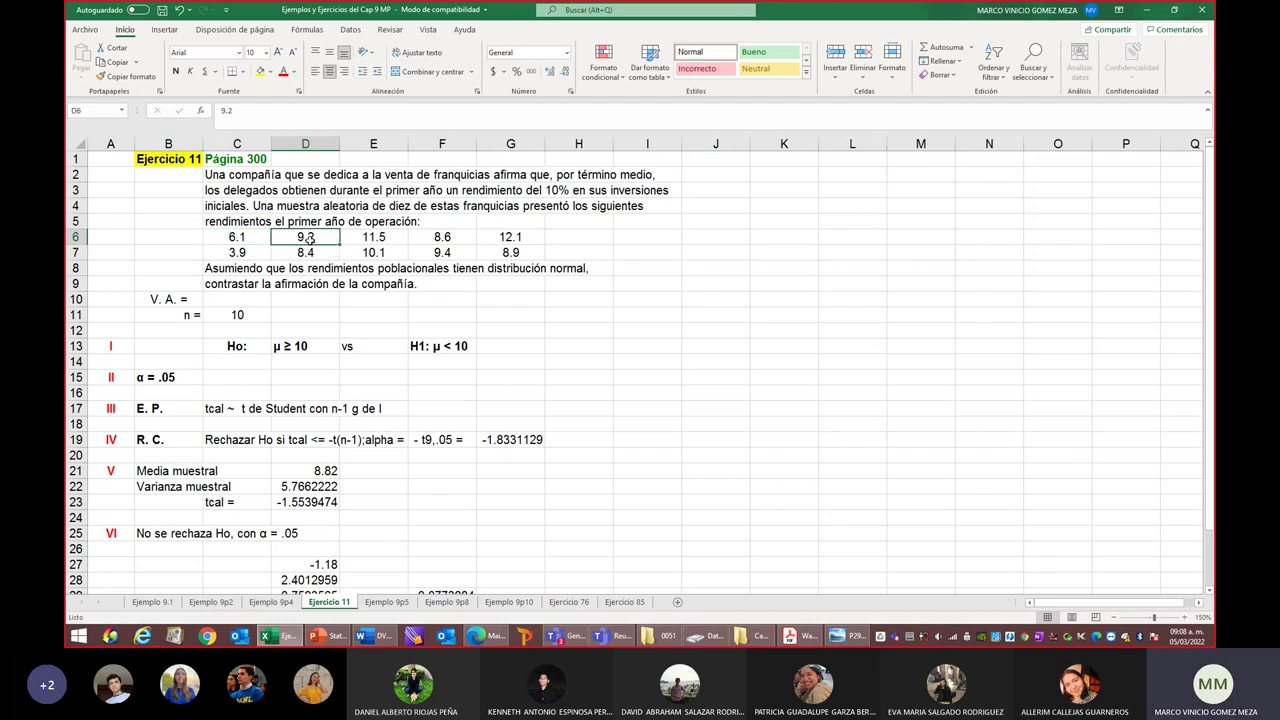
click(529, 252)
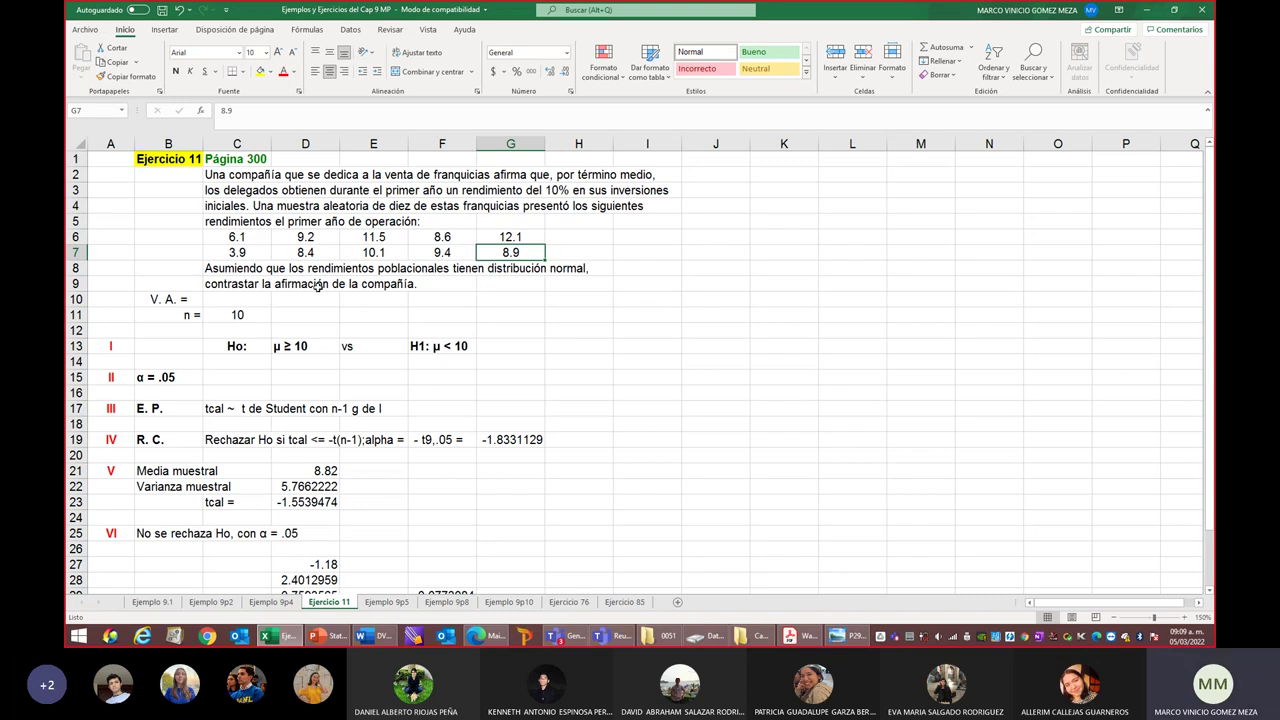
click(243, 315)
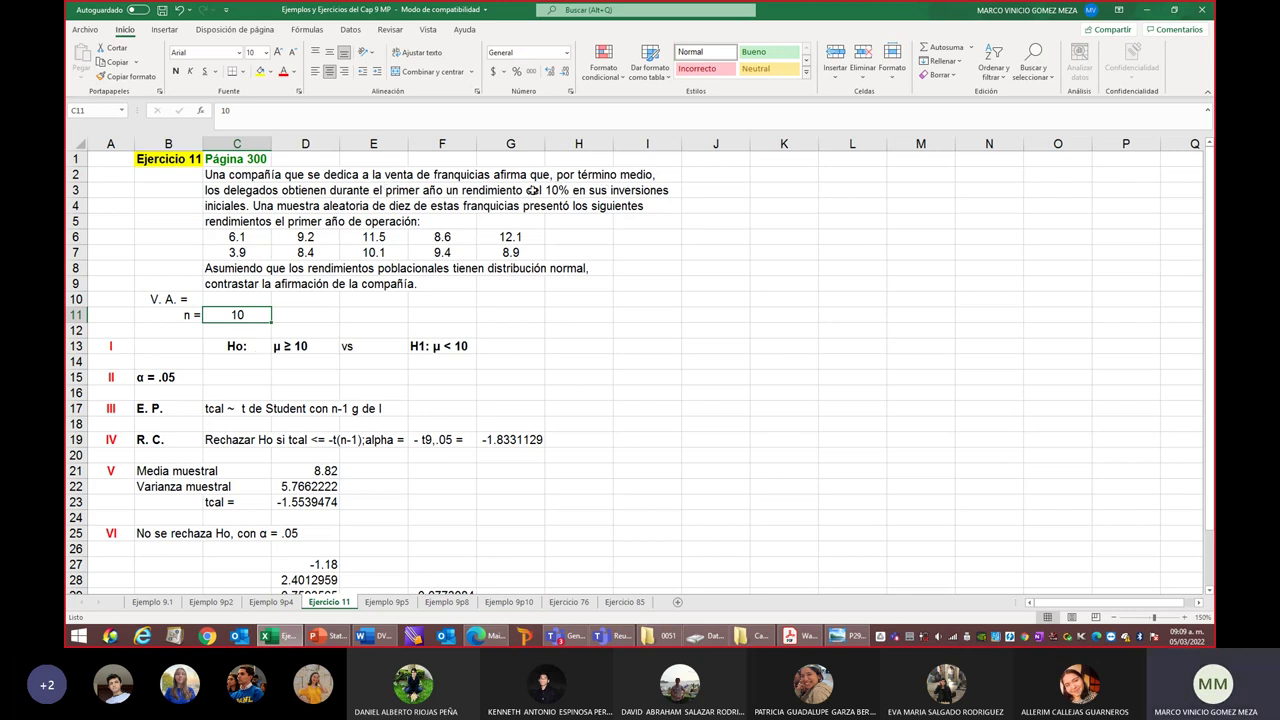
Review the null hypothesis in row 13 and center the "vs" text in E13
click(296, 348)
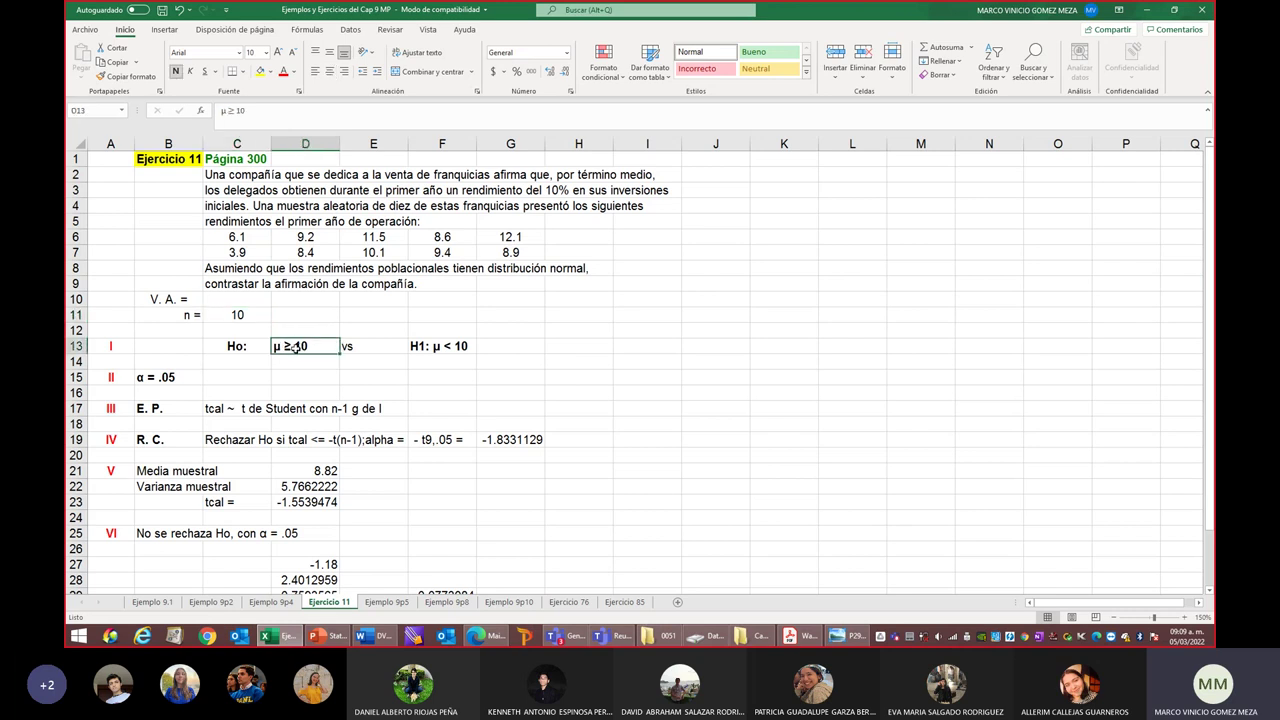
drag(217, 346, 296, 347)
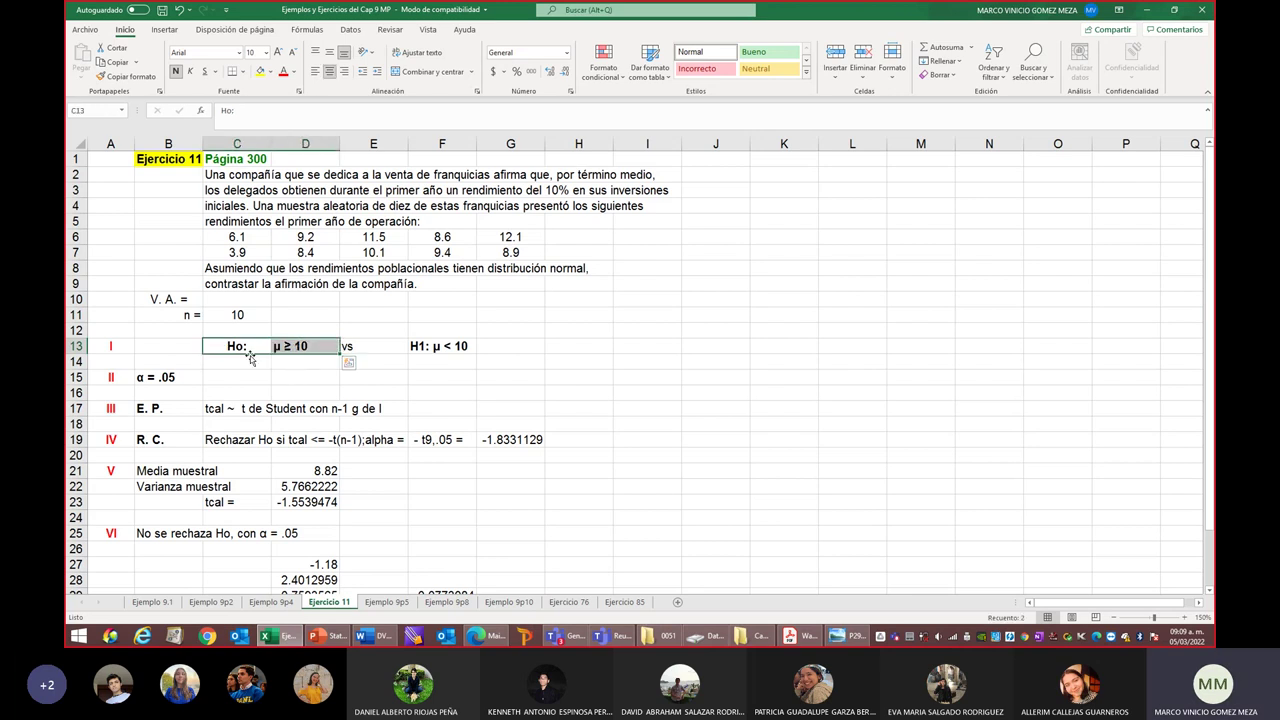
click(400, 347)
click(329, 71)
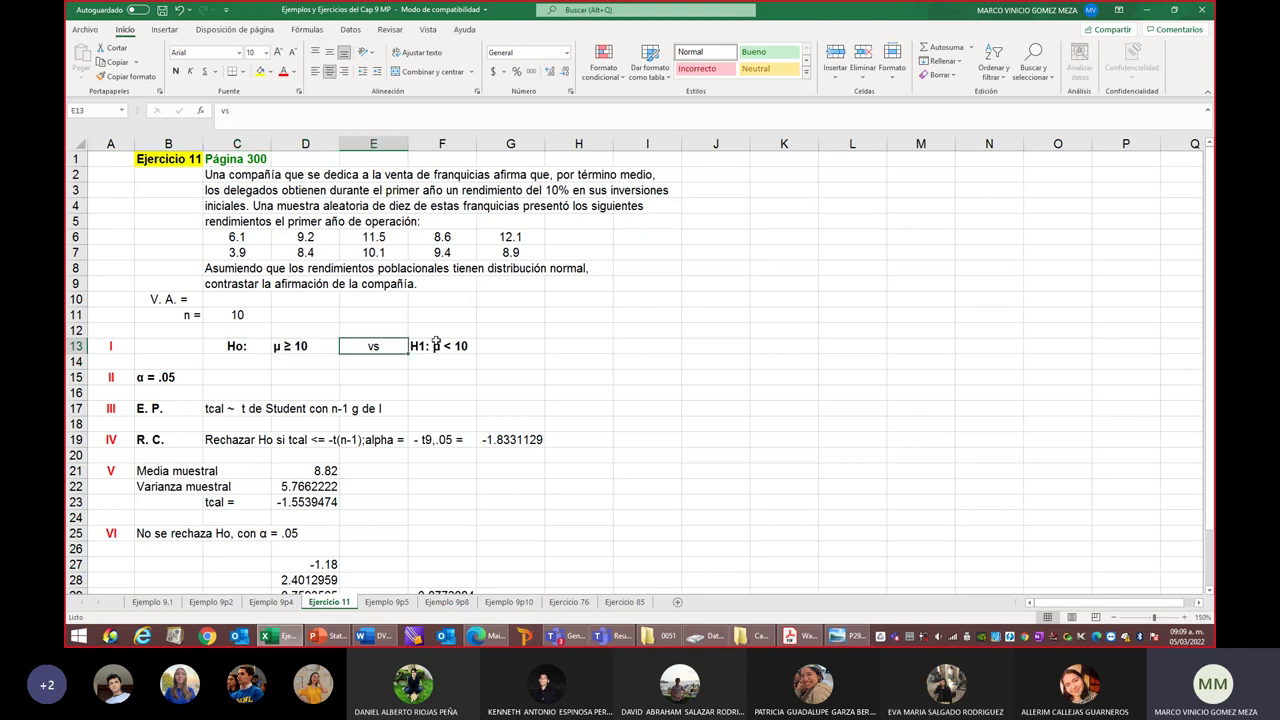
Review the alternative hypothesis in F13, the significance level in B15, the test statistic in row 17 and the sample size in C11
click(447, 355)
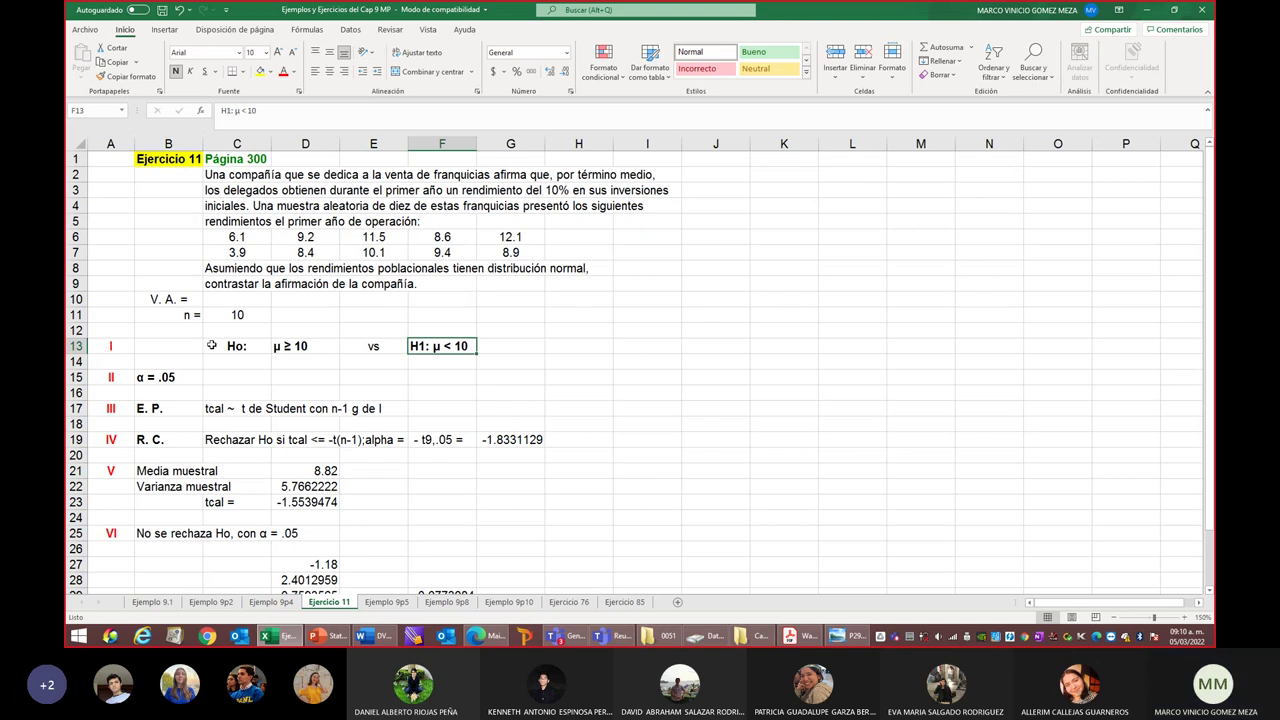
click(289, 346)
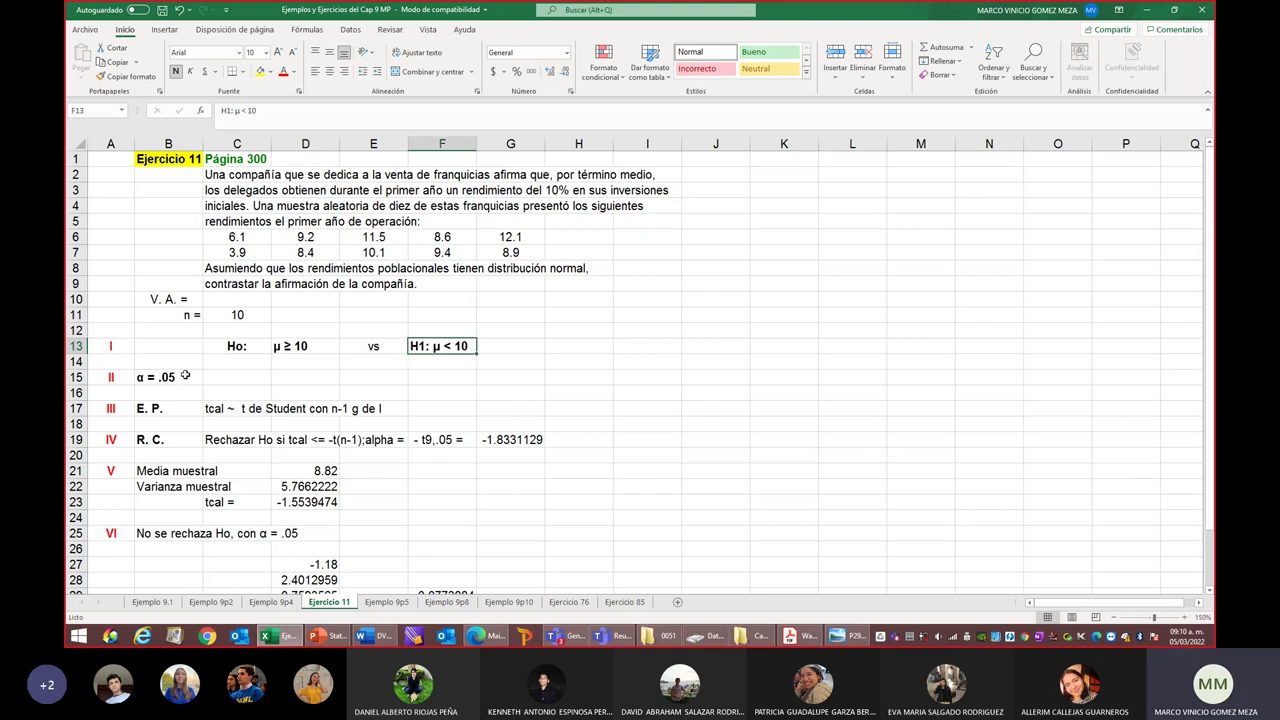
click(185, 376)
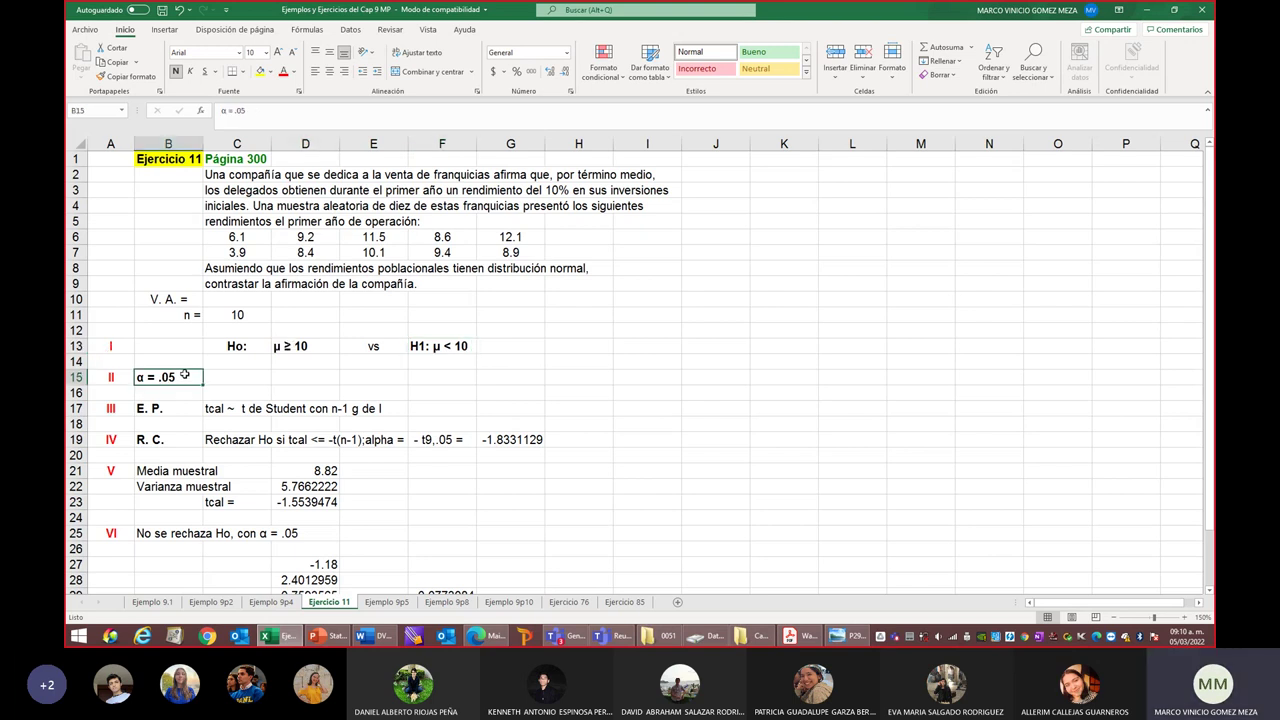
click(153, 410)
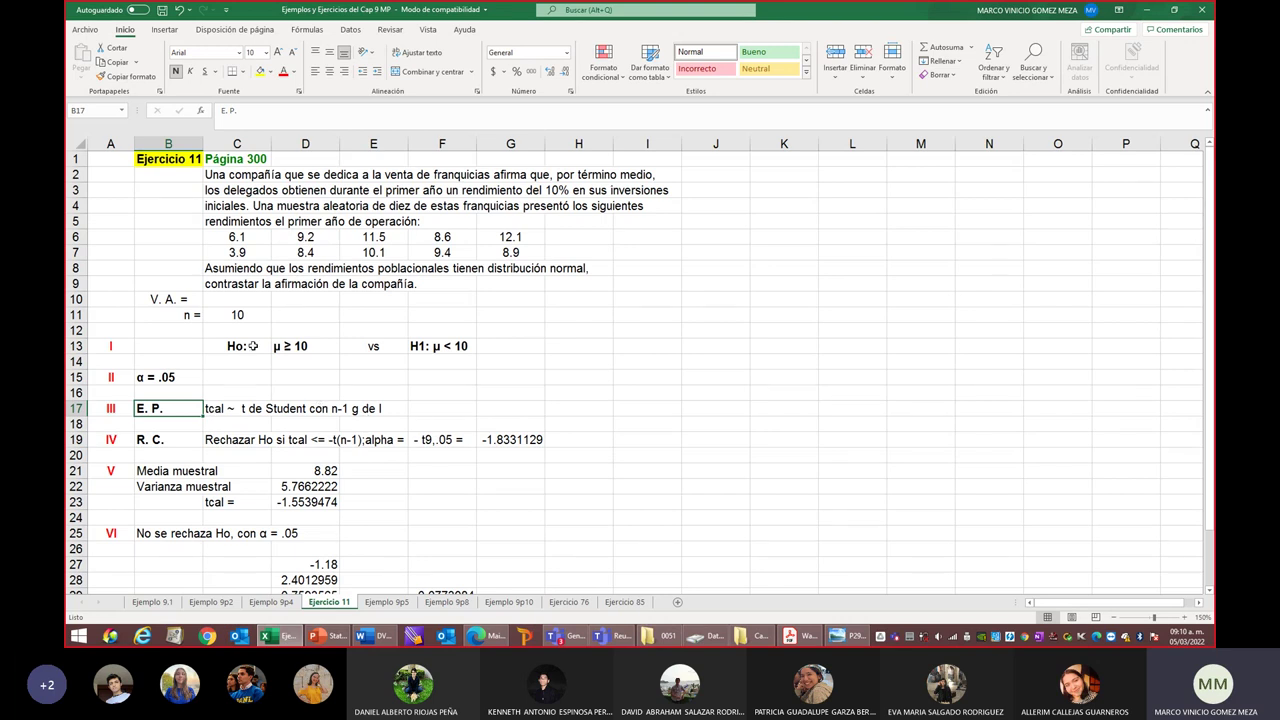
click(229, 315)
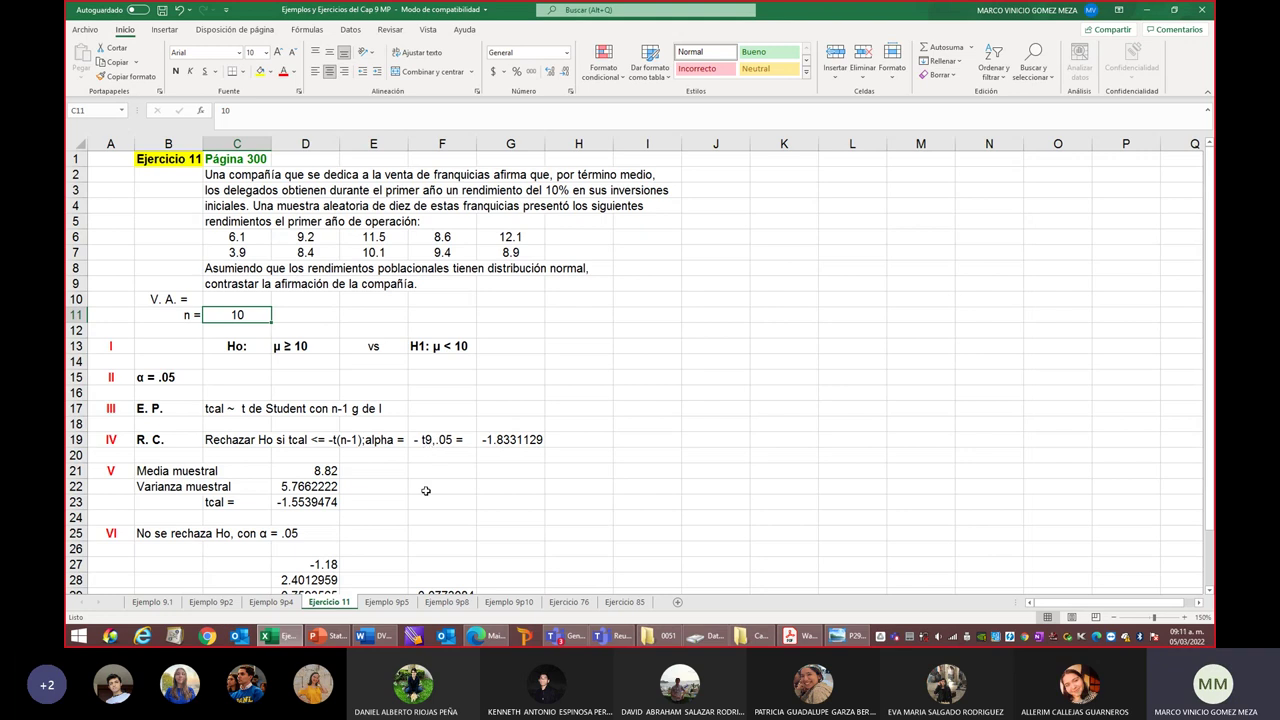
Consult the Student's t table in the Mathematical statistics PDF in Acrobat Reader and inspect the critical-value formula in G19 back in Excel
click(793, 641)
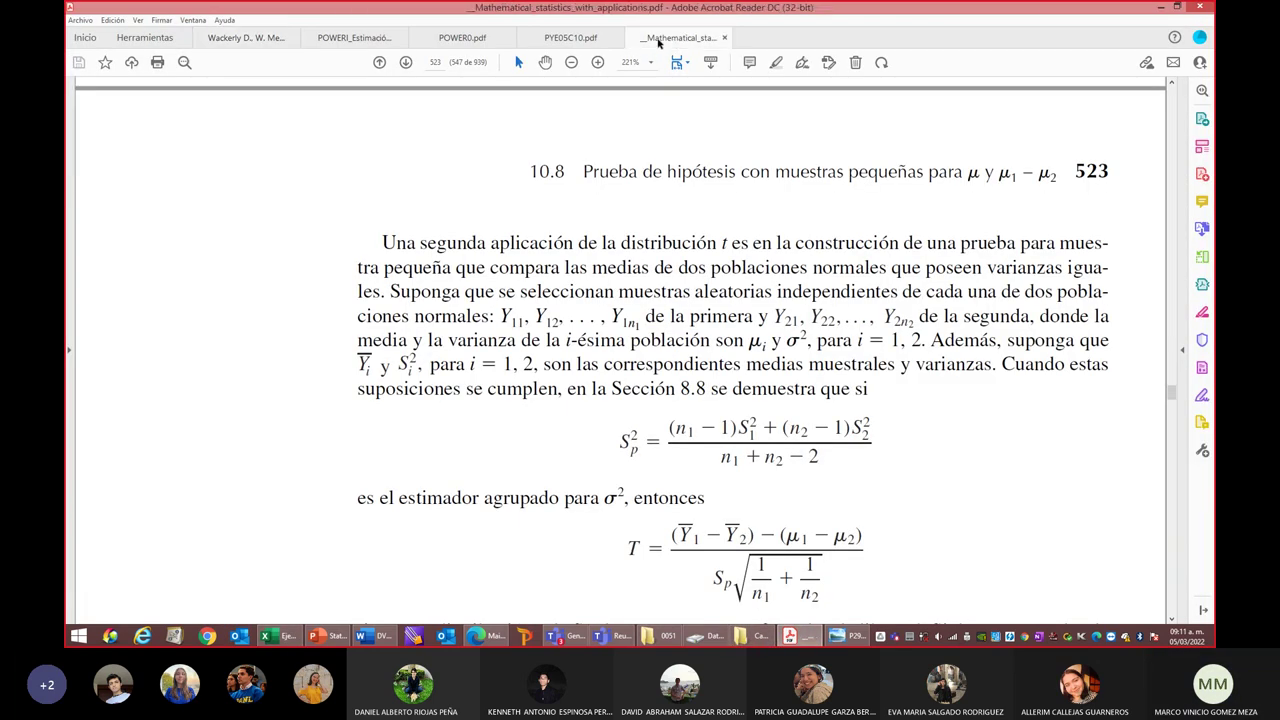
click(658, 40)
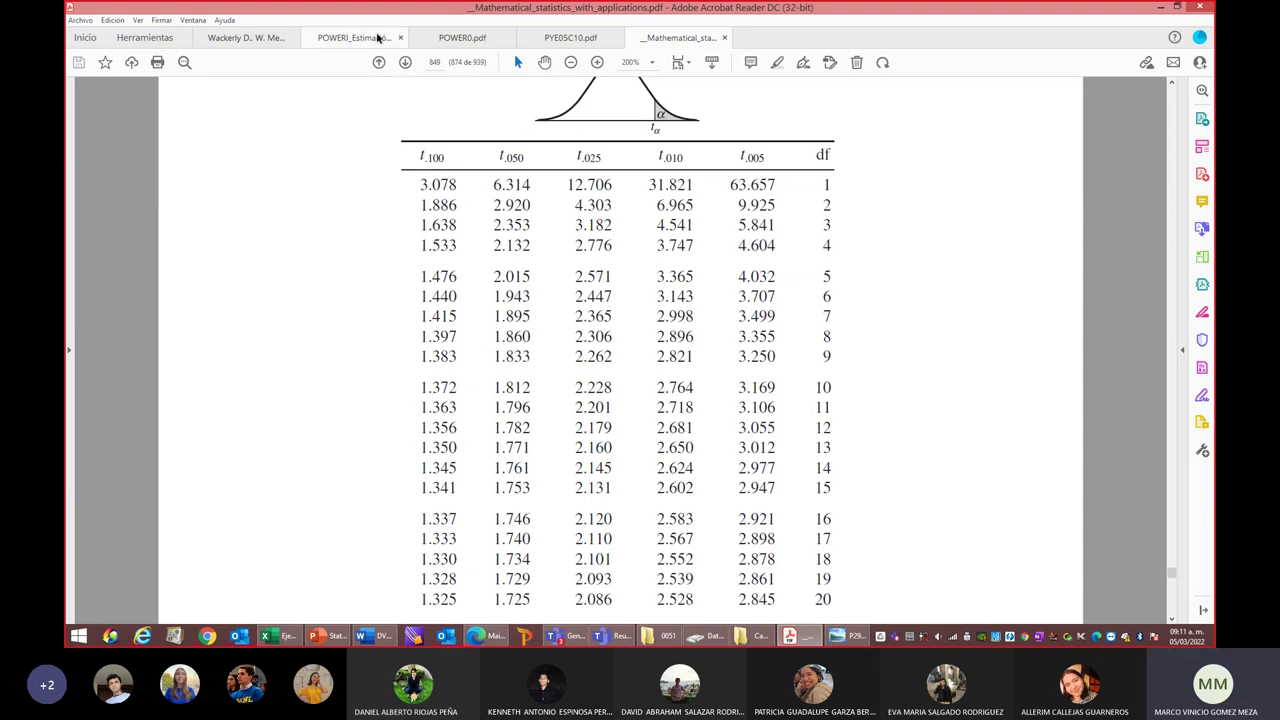
click(280, 636)
double_click(512, 440)
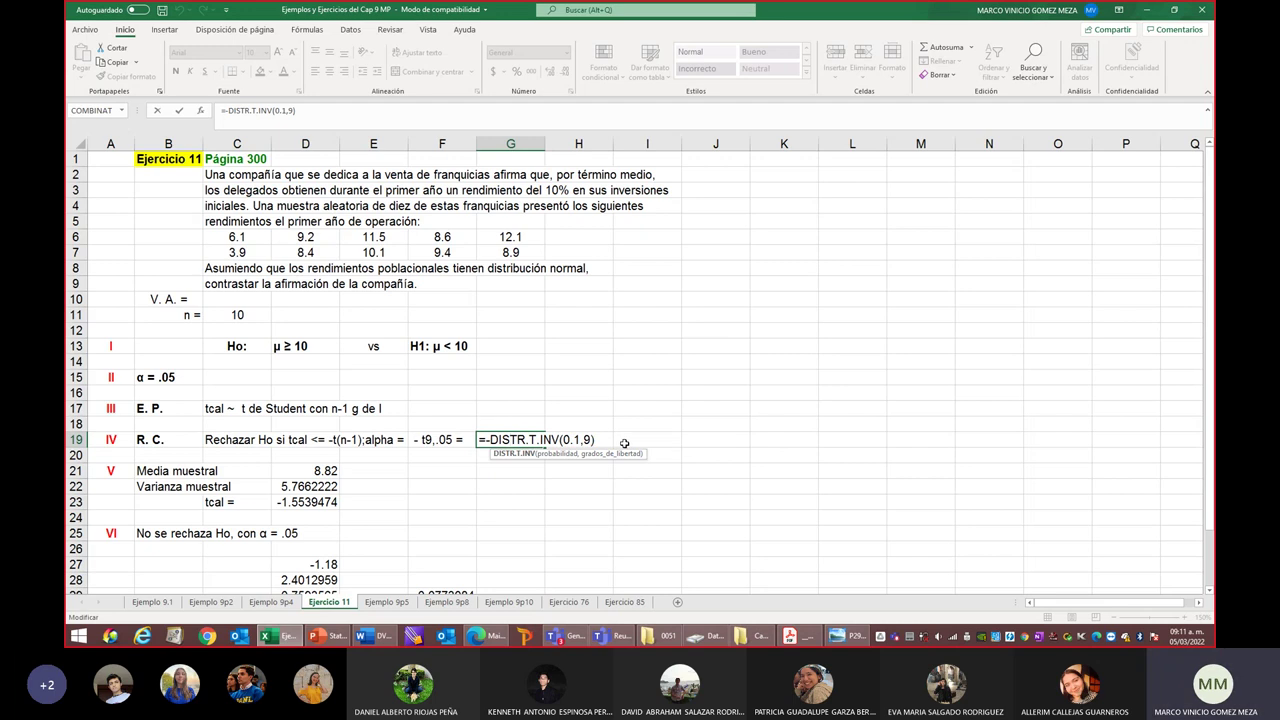
key(Return)
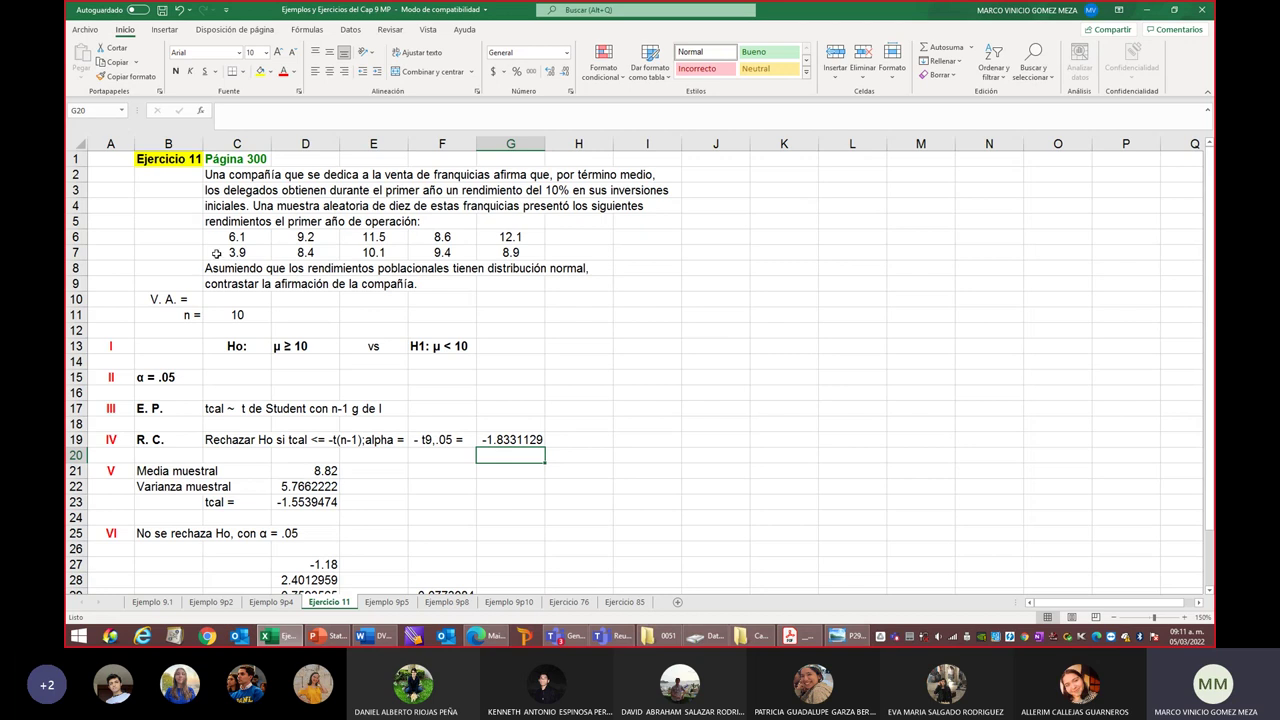
Inspect the formulas for the sample mean in D21, the sample variance in D22 and tcal in D23
double_click(326, 472)
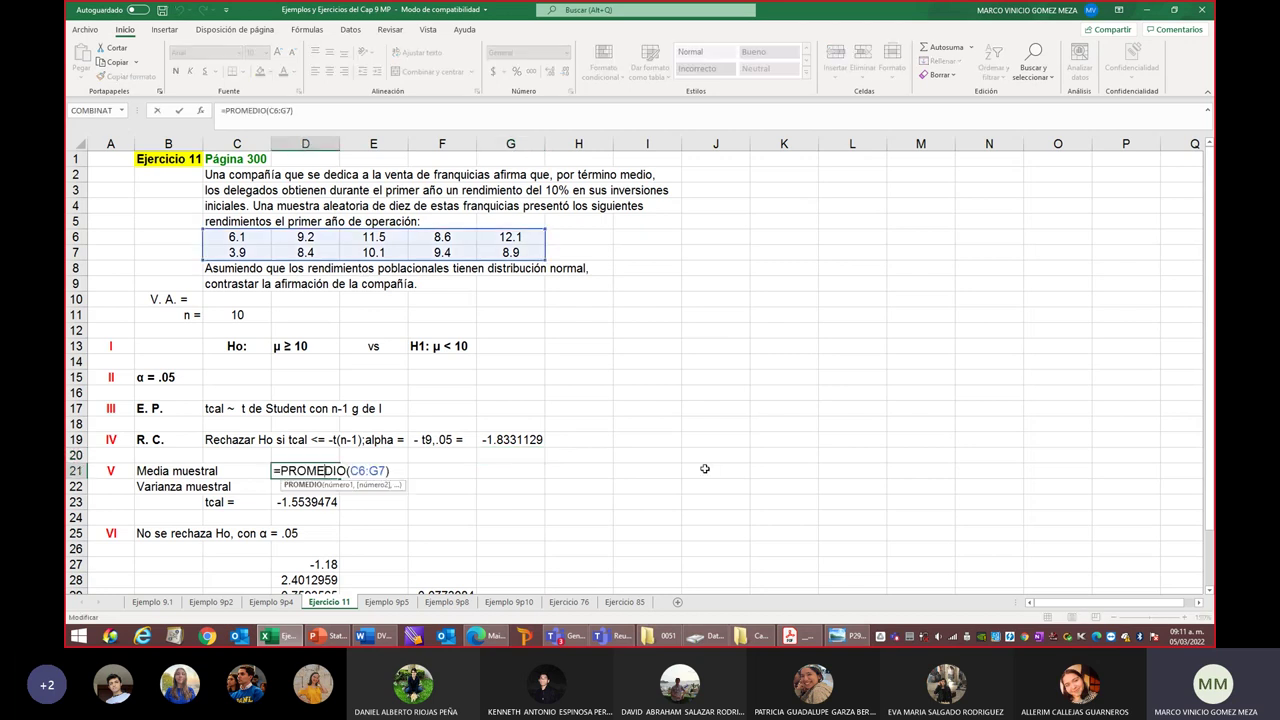
key(Return)
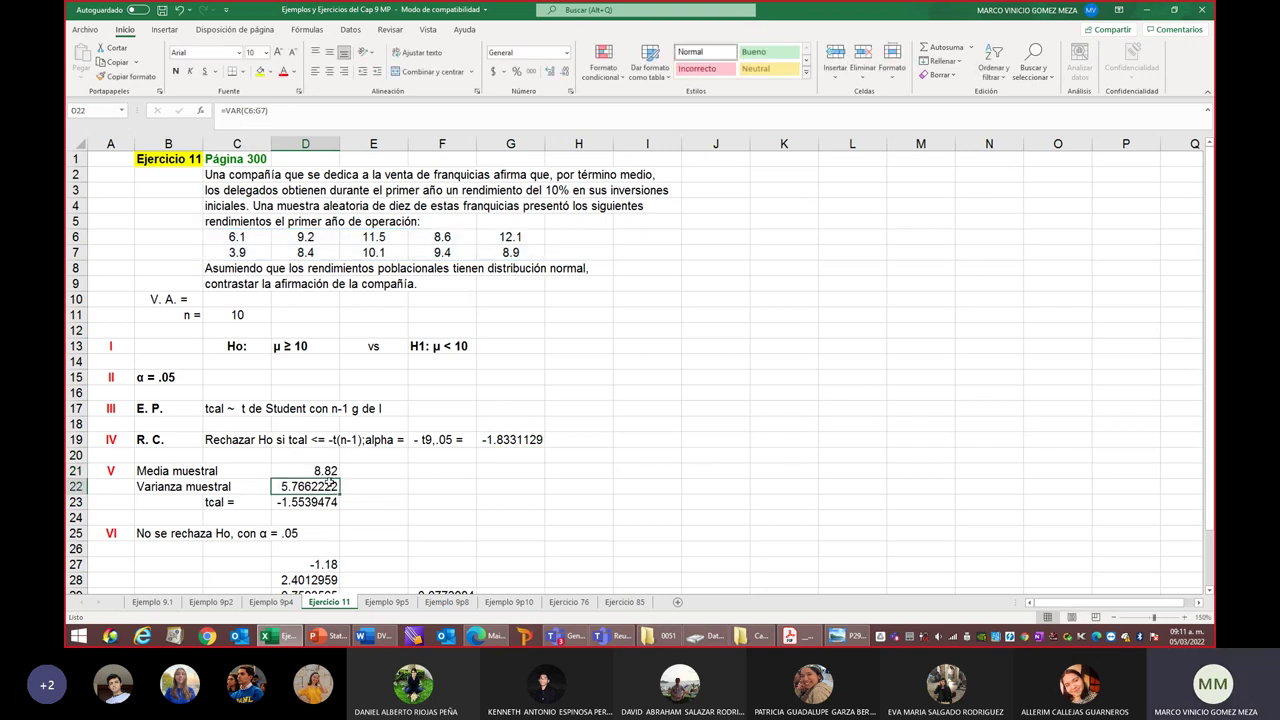
double_click(305, 487)
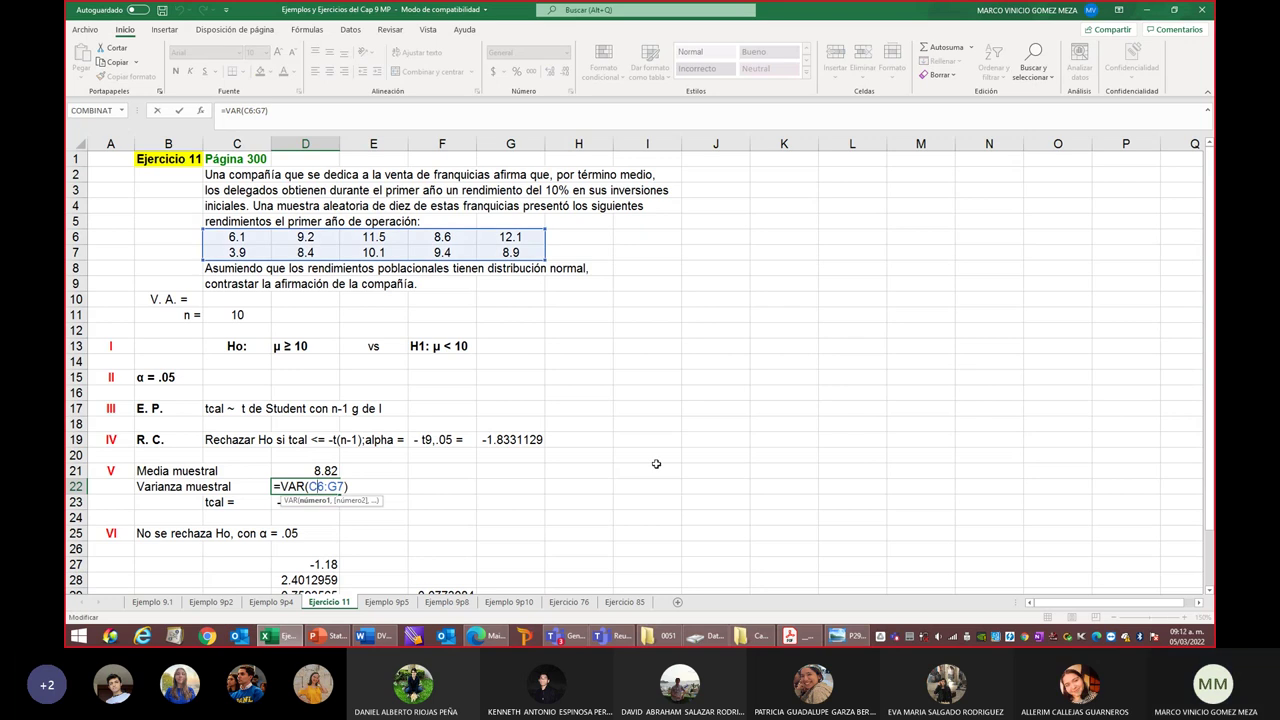
key(Return)
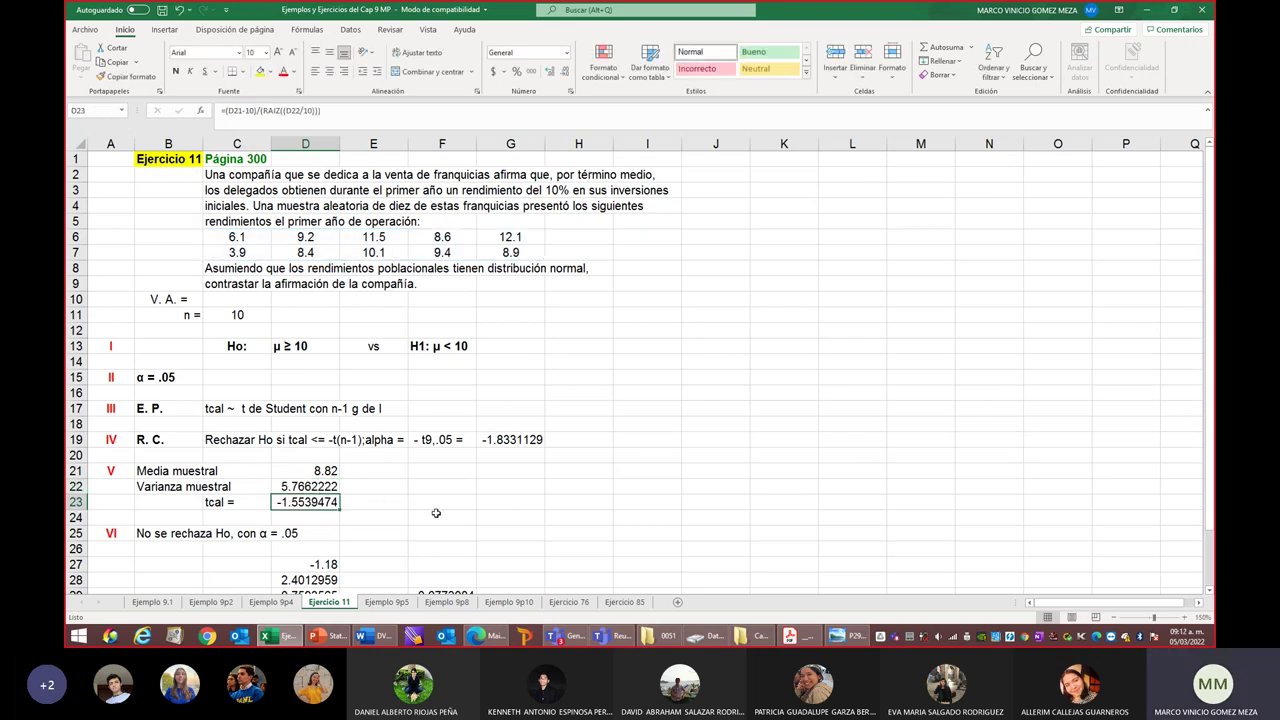
double_click(303, 502)
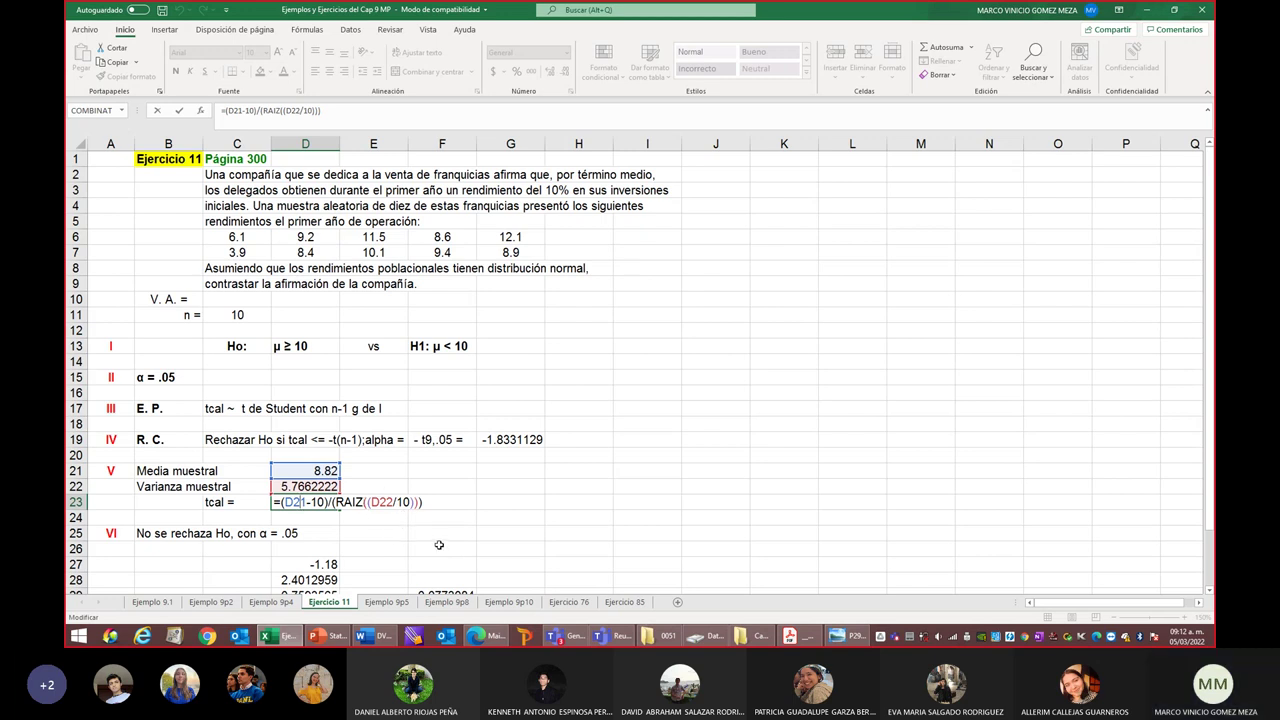
key(Return)
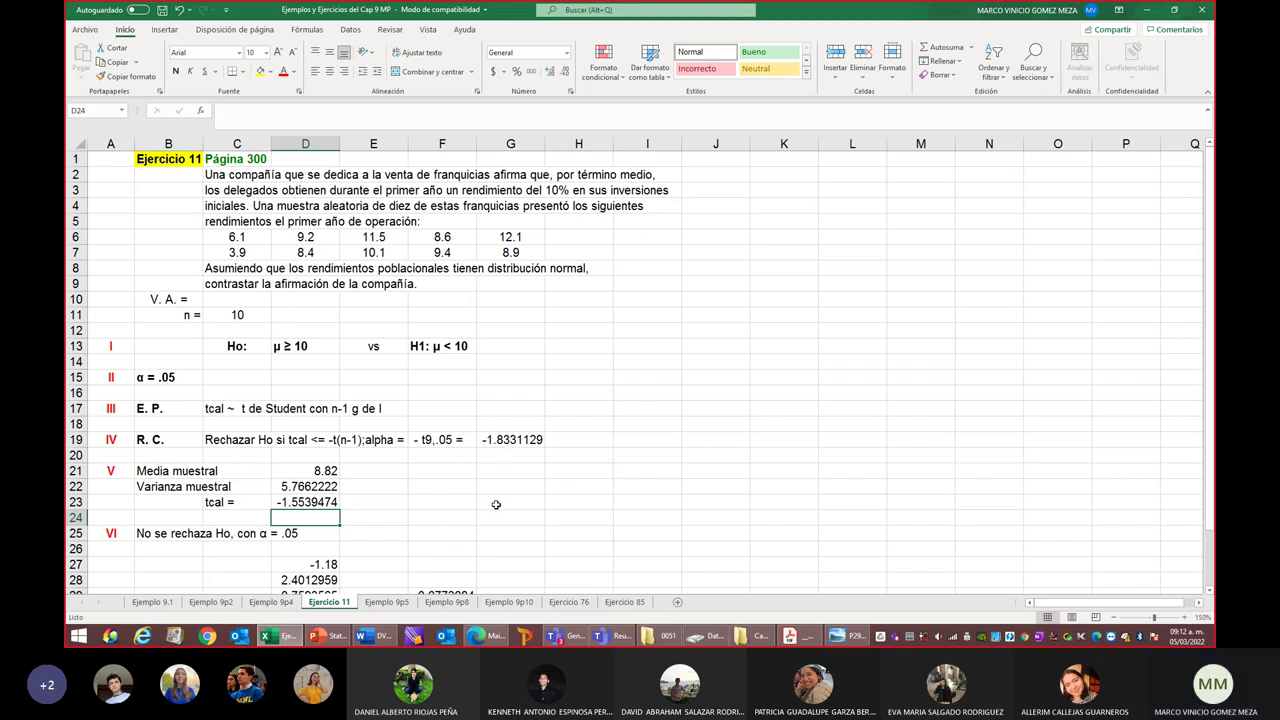
Check the p-value formula in G32 and the cell F32 it is based on
scroll(455, 538, down, 1)
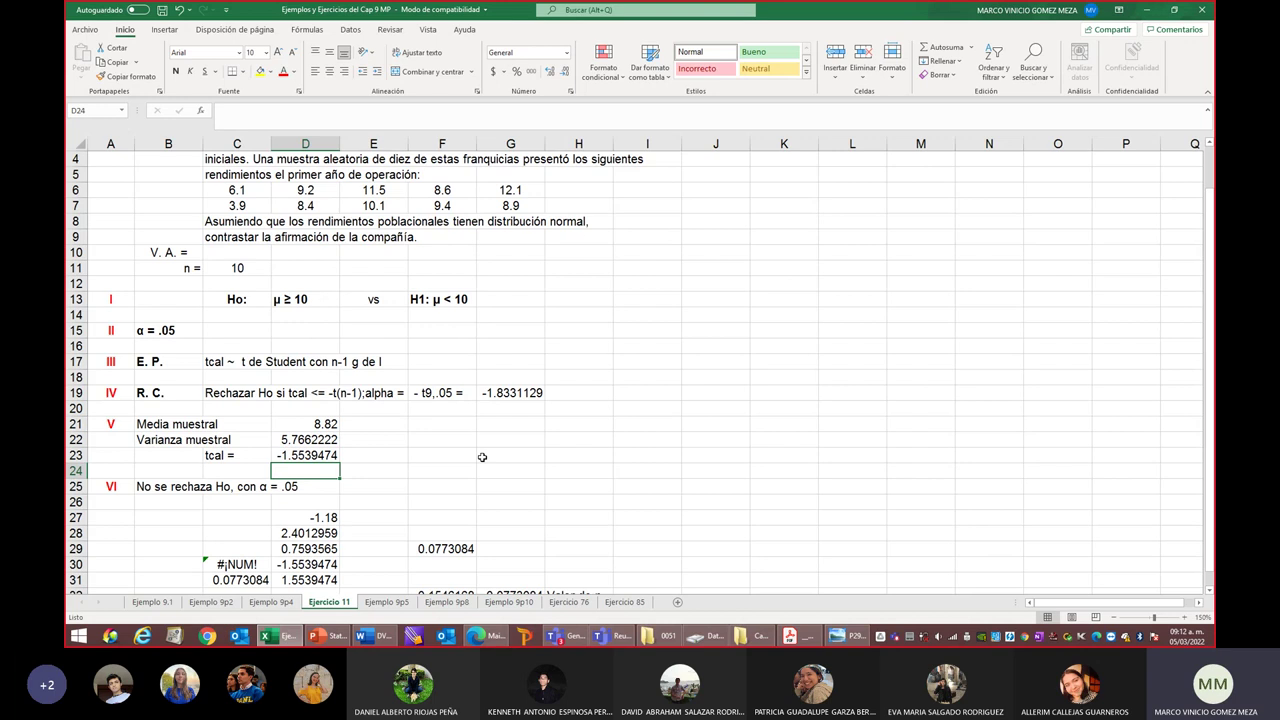
scroll(483, 459, down, 1)
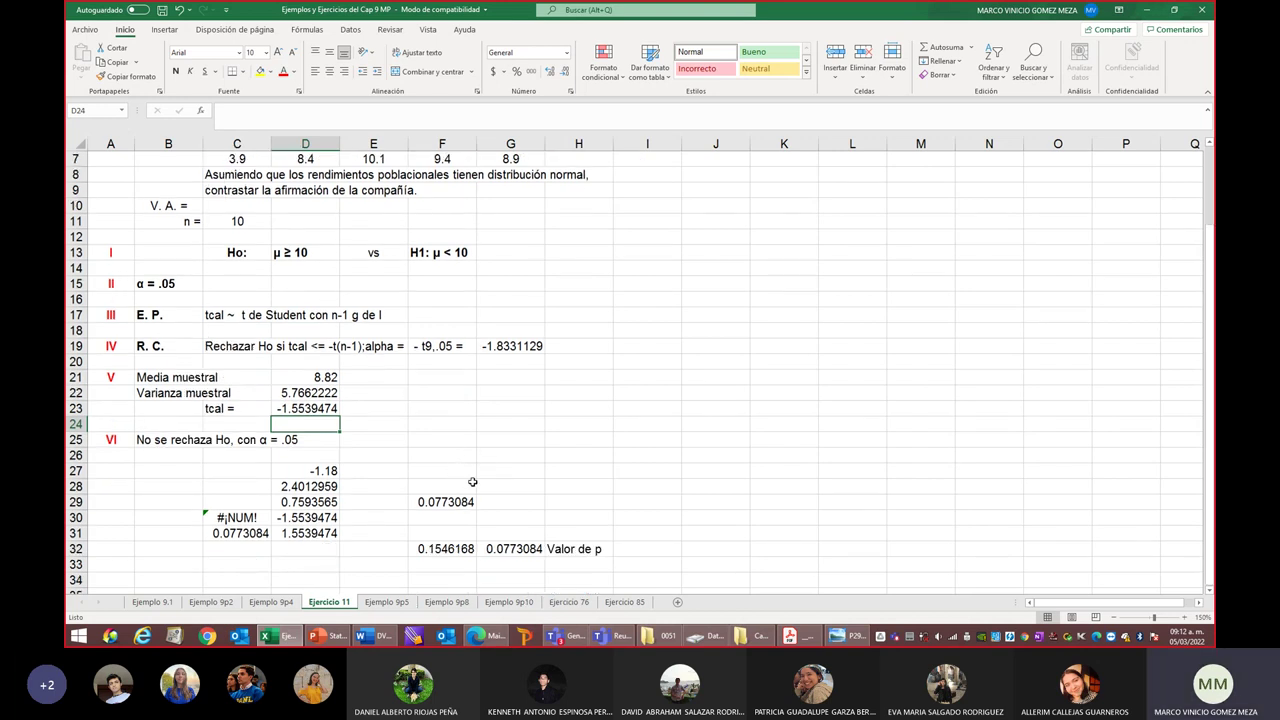
click(499, 554)
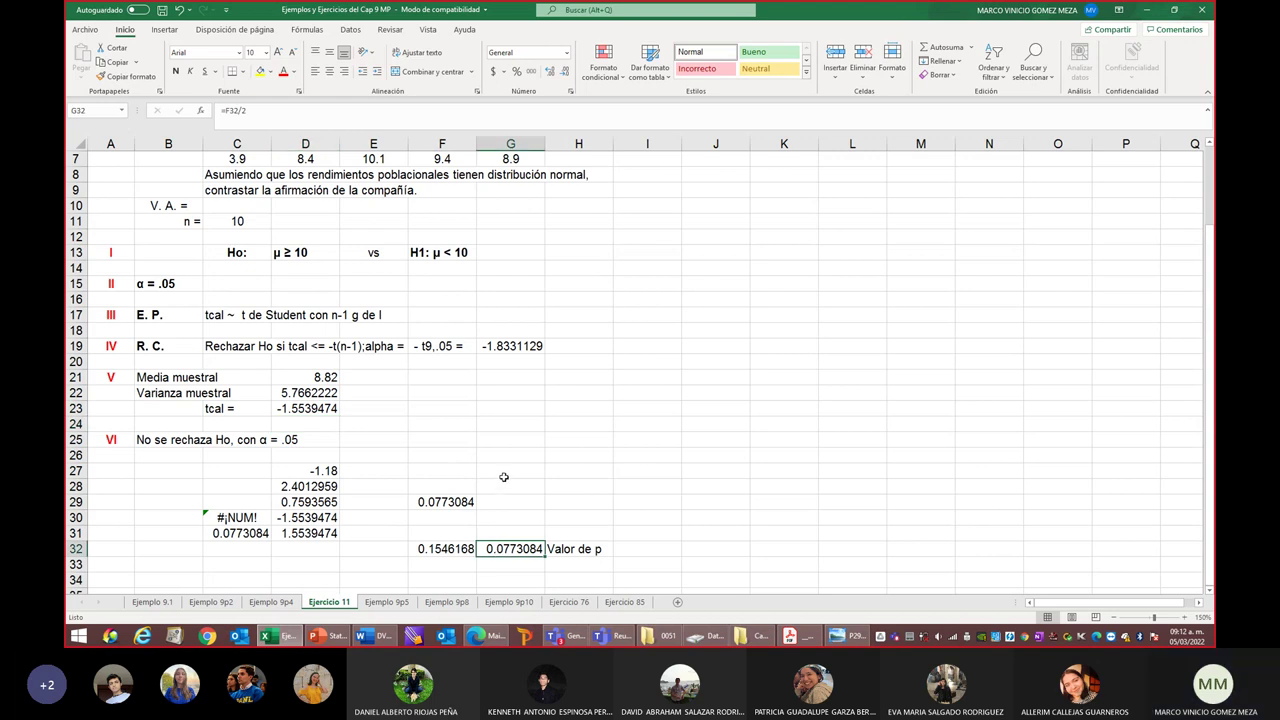
click(449, 551)
Examine the DISTR.T formula in F29 and its reference to D31, and return to the start of the exercise
click(425, 500)
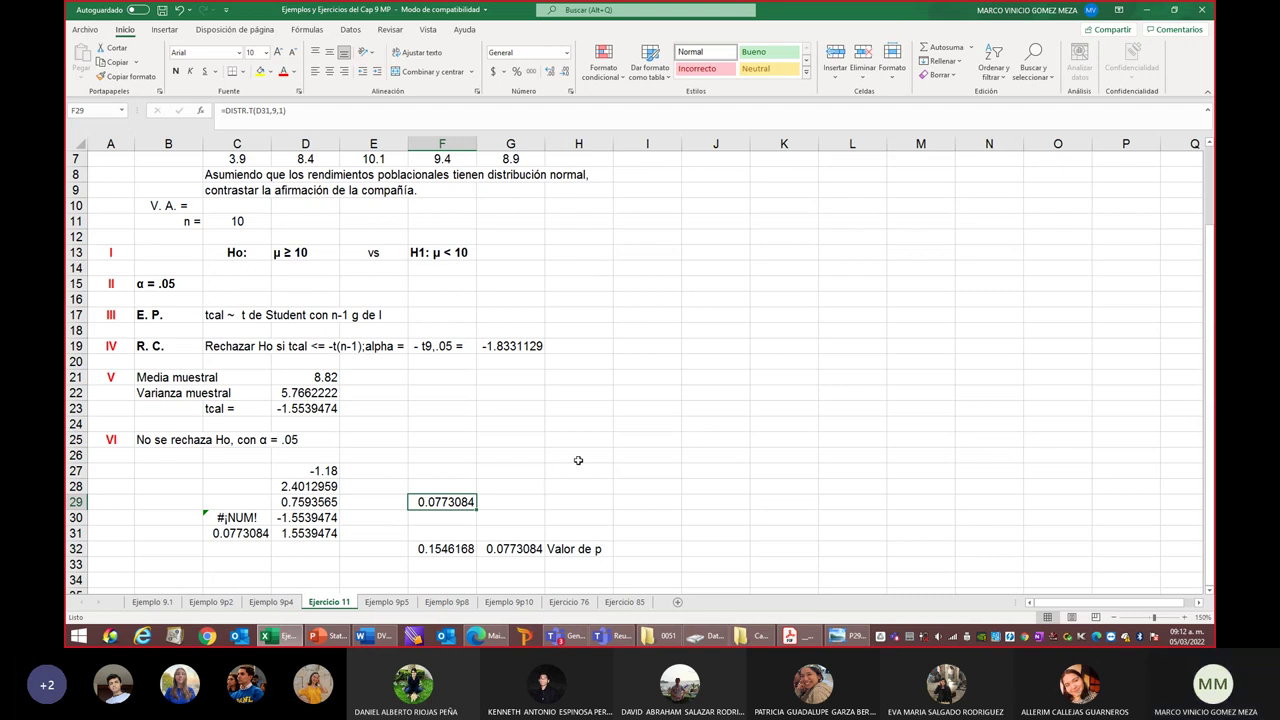
double_click(455, 503)
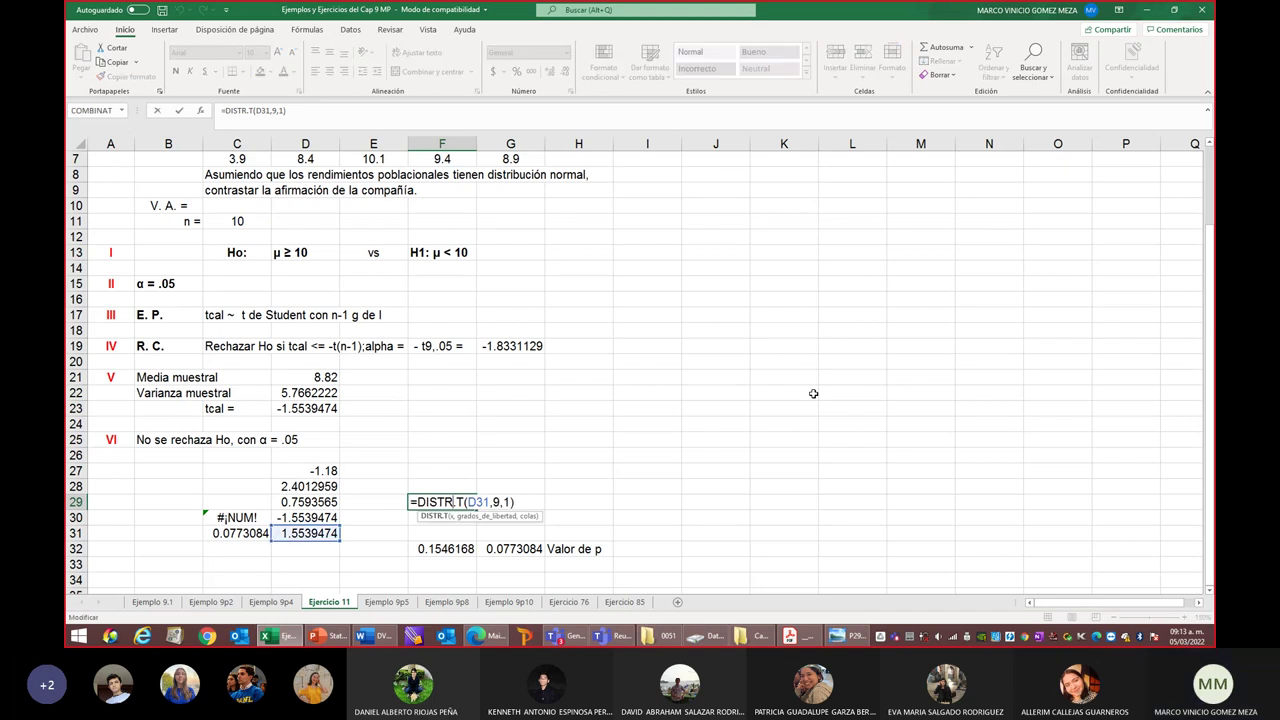
key(Return)
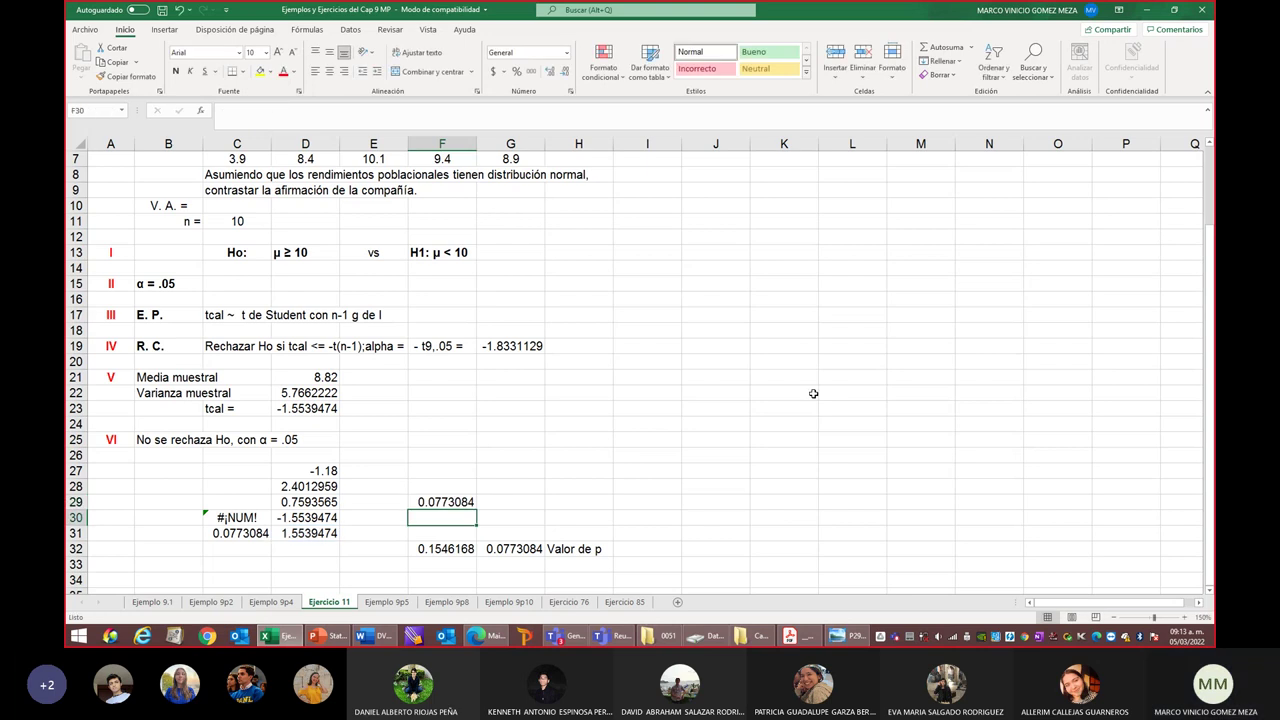
click(421, 503)
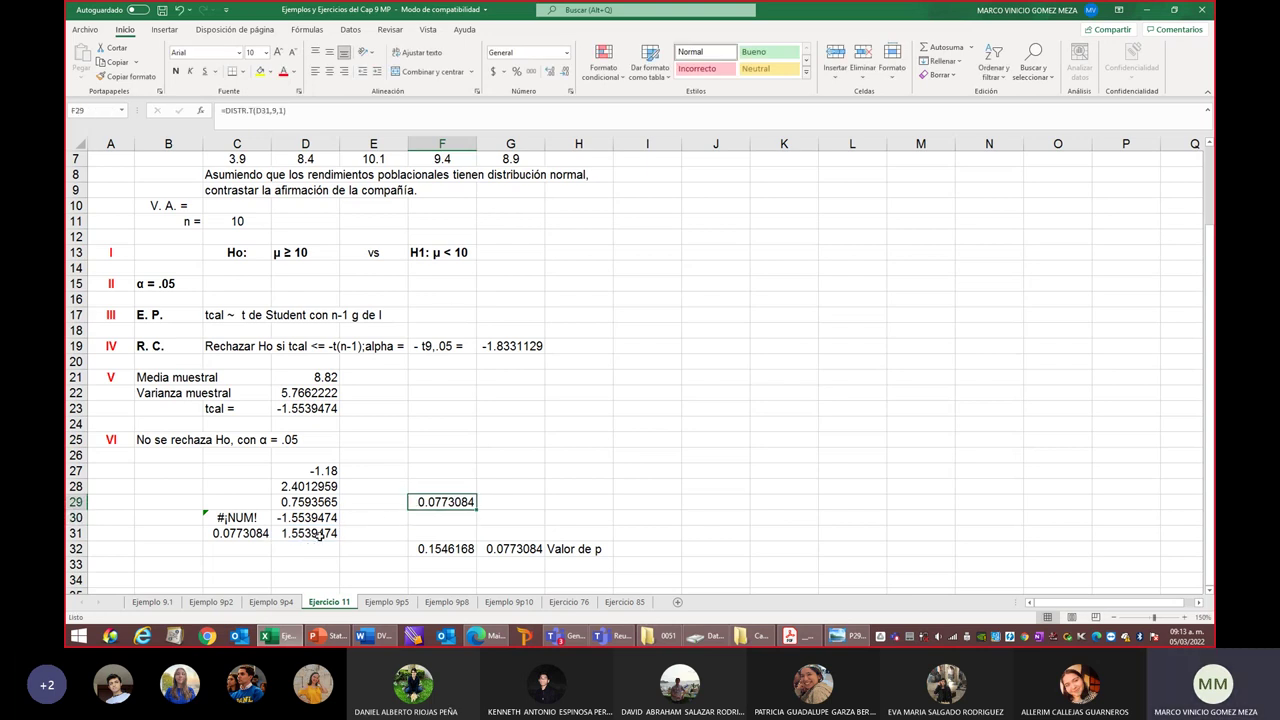
double_click(440, 502)
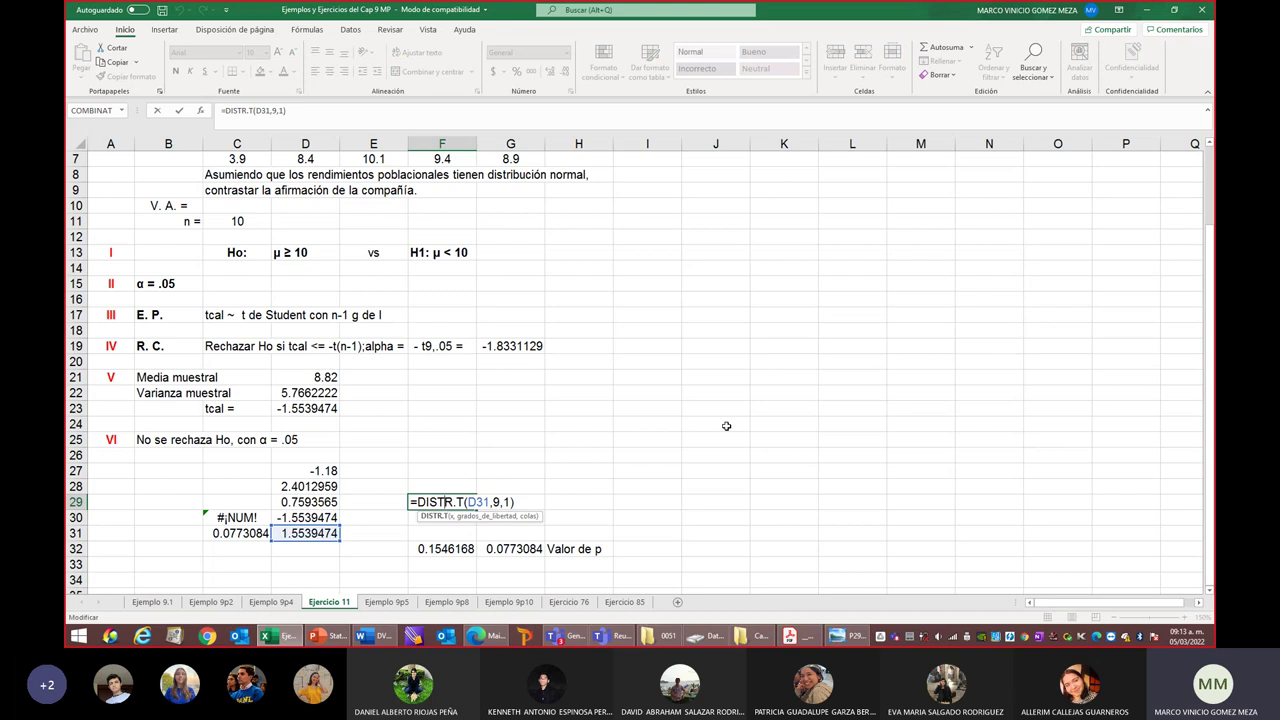
key(Return)
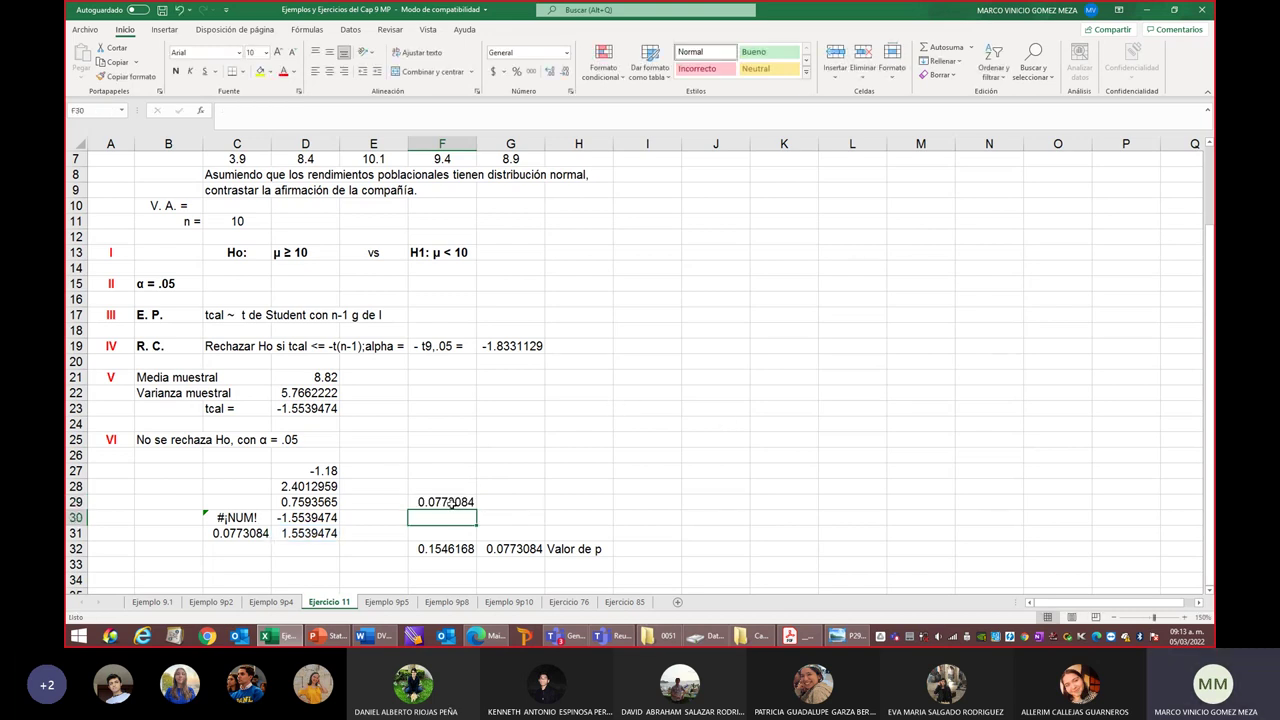
click(451, 503)
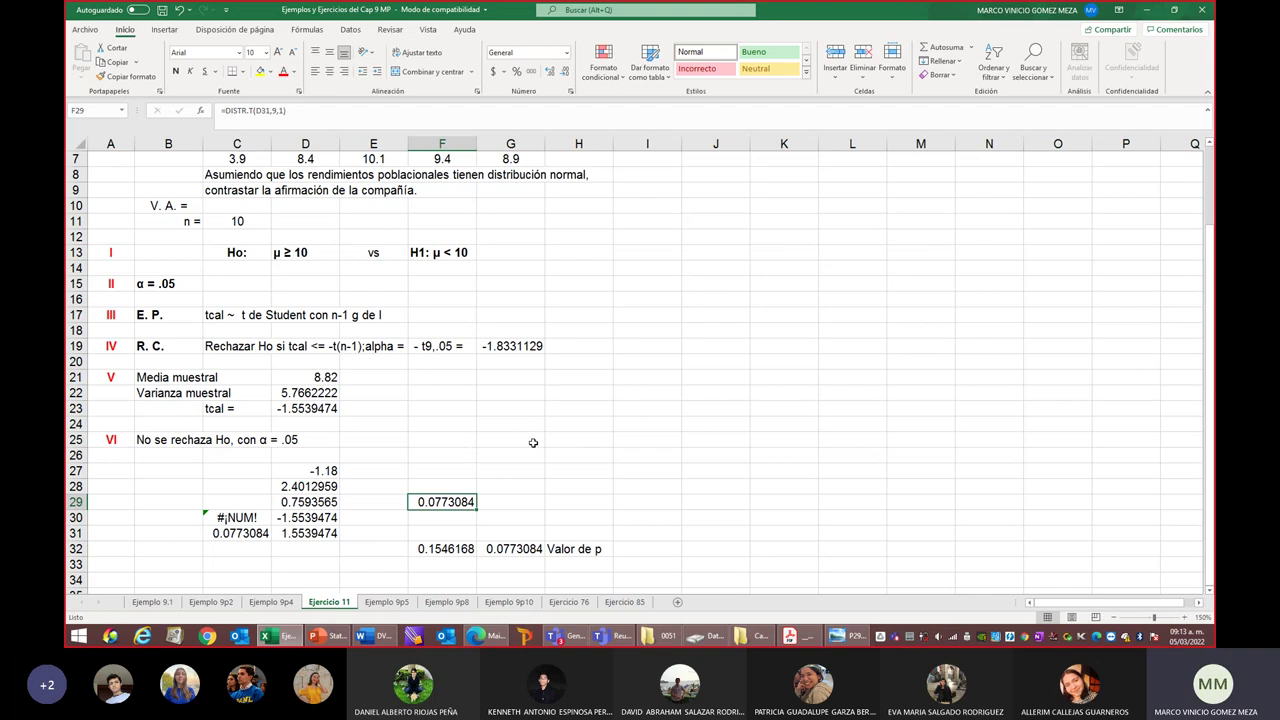
scroll(590, 425, down, 2)
scroll(595, 420, up, 4)
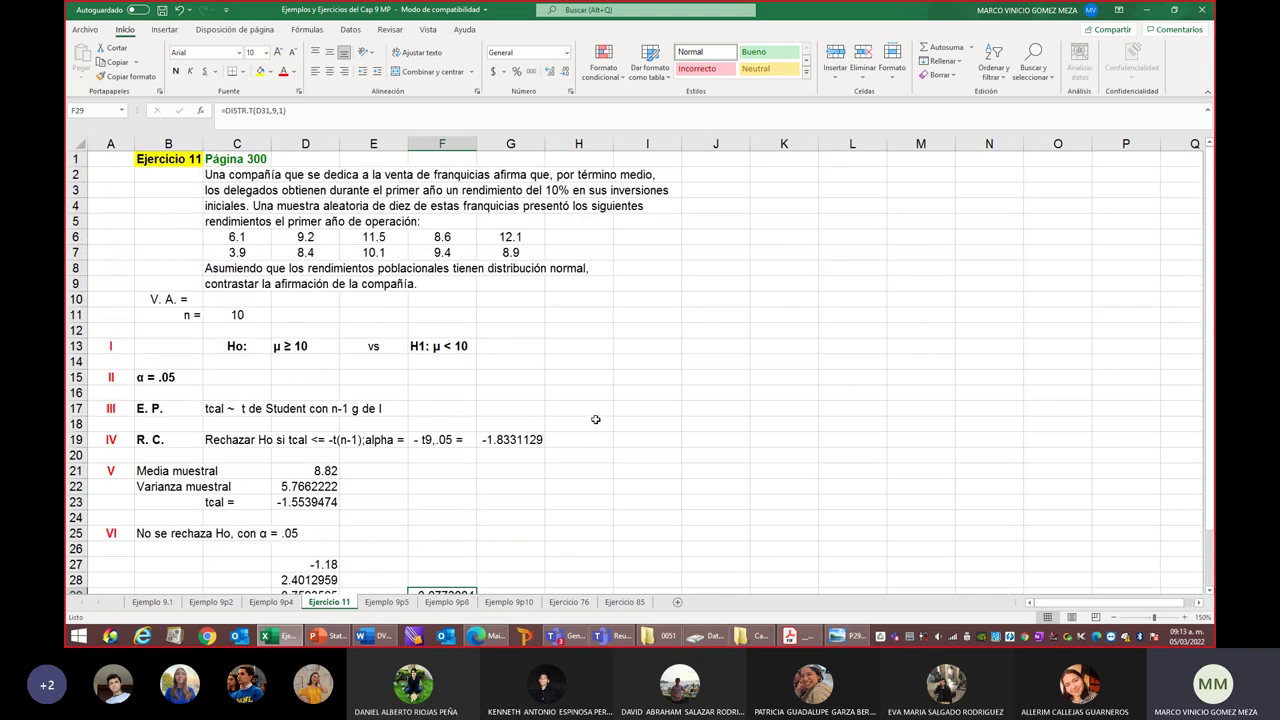
View the one-sample tests table in PowerPoint, and in Acrobat Reader read the pooled variance and T statistic in the Wackerly book's section 10.8
click(320, 637)
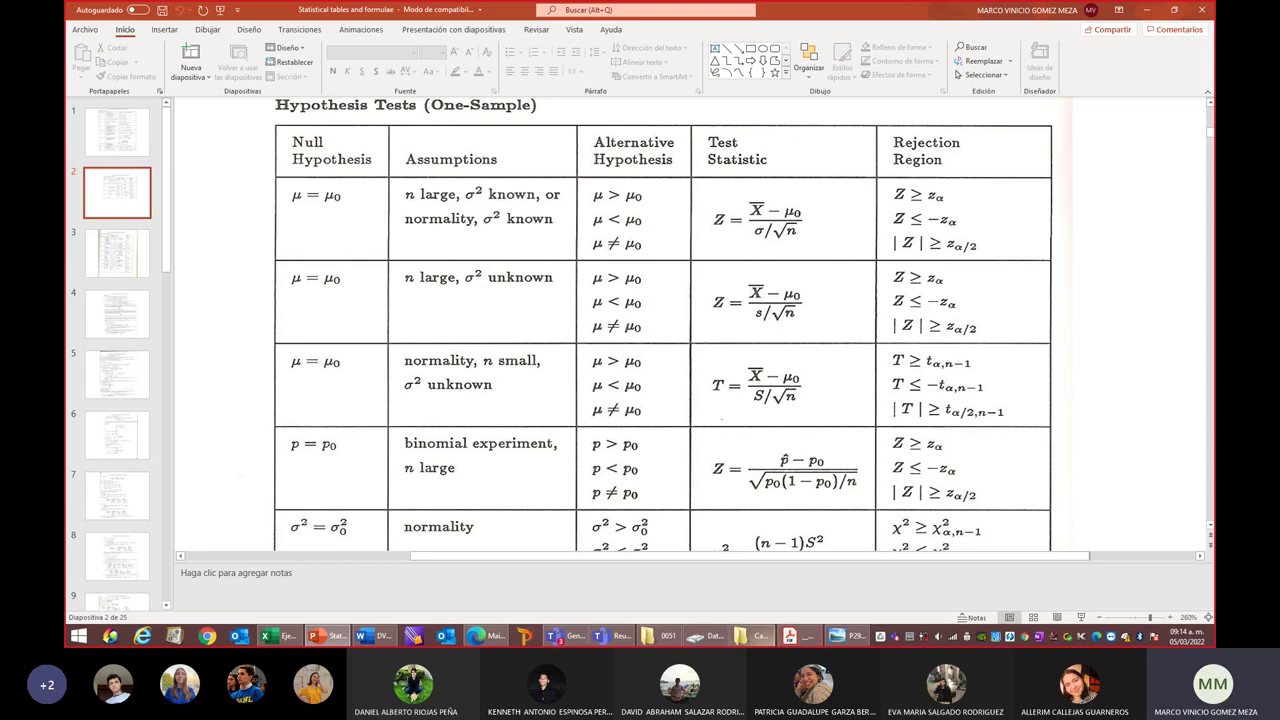
click(787, 637)
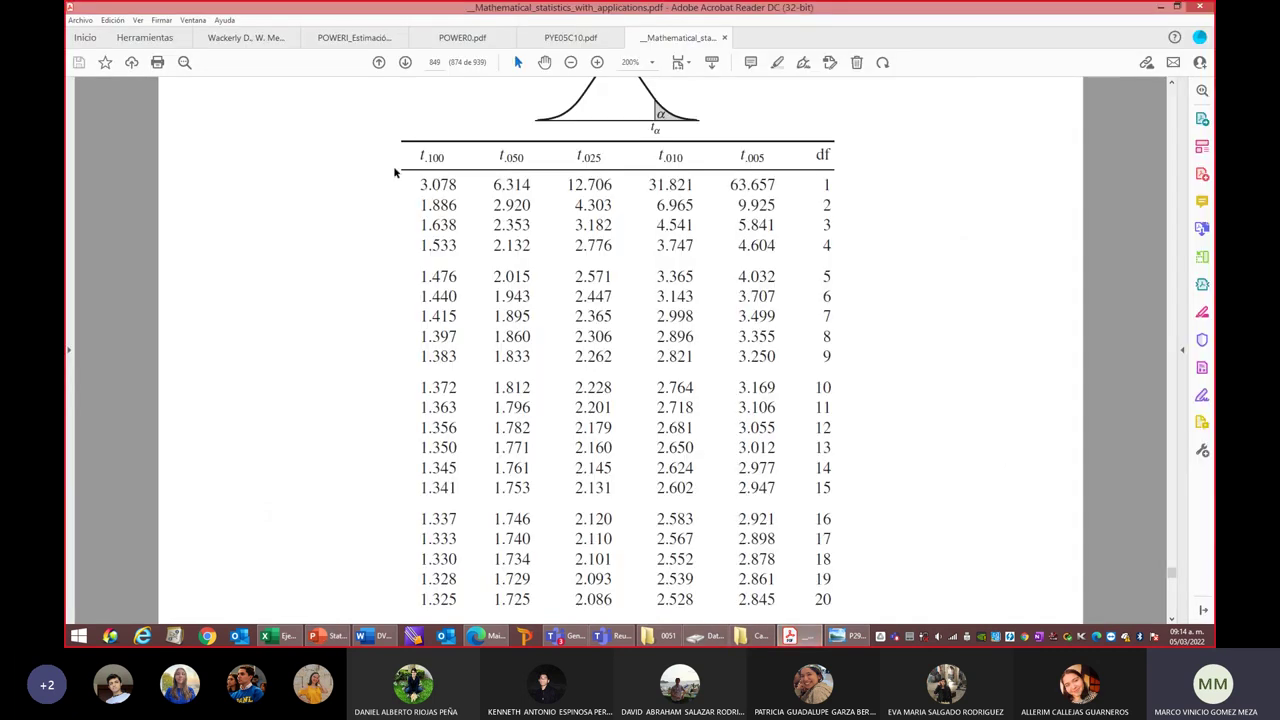
click(265, 40)
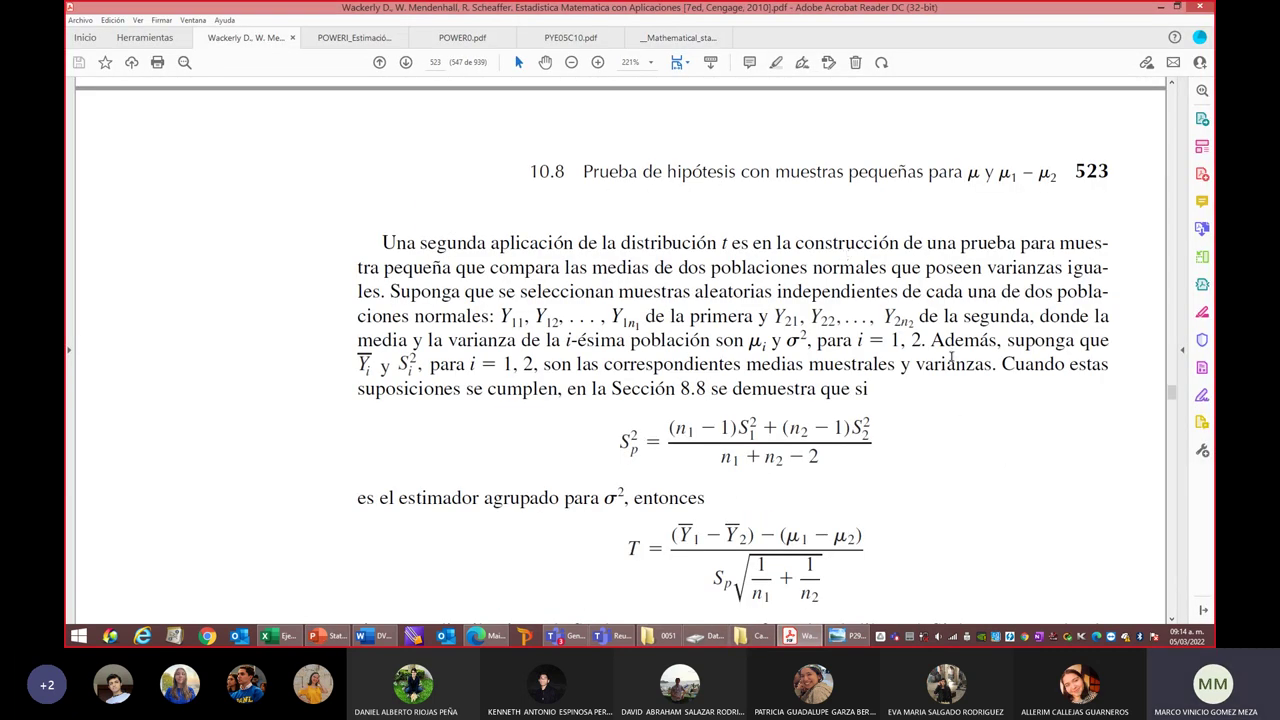
scroll(950, 360, down, 2)
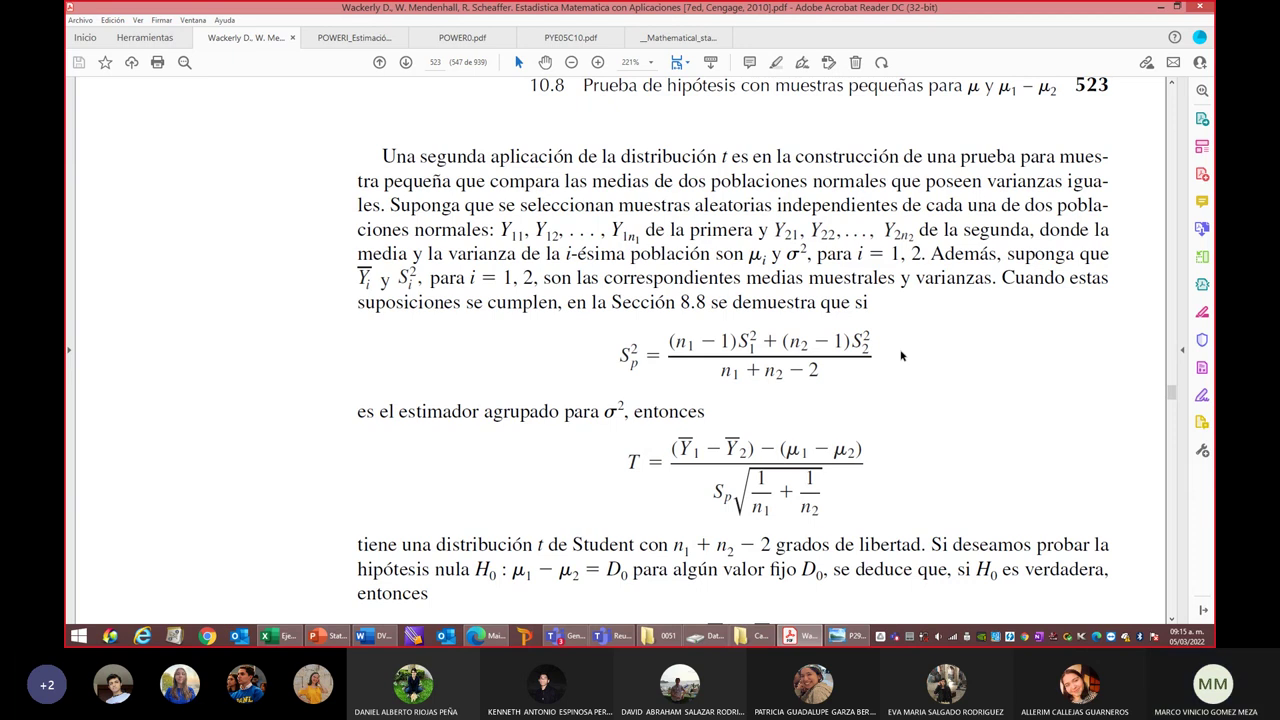
scroll(900, 355, down, 2)
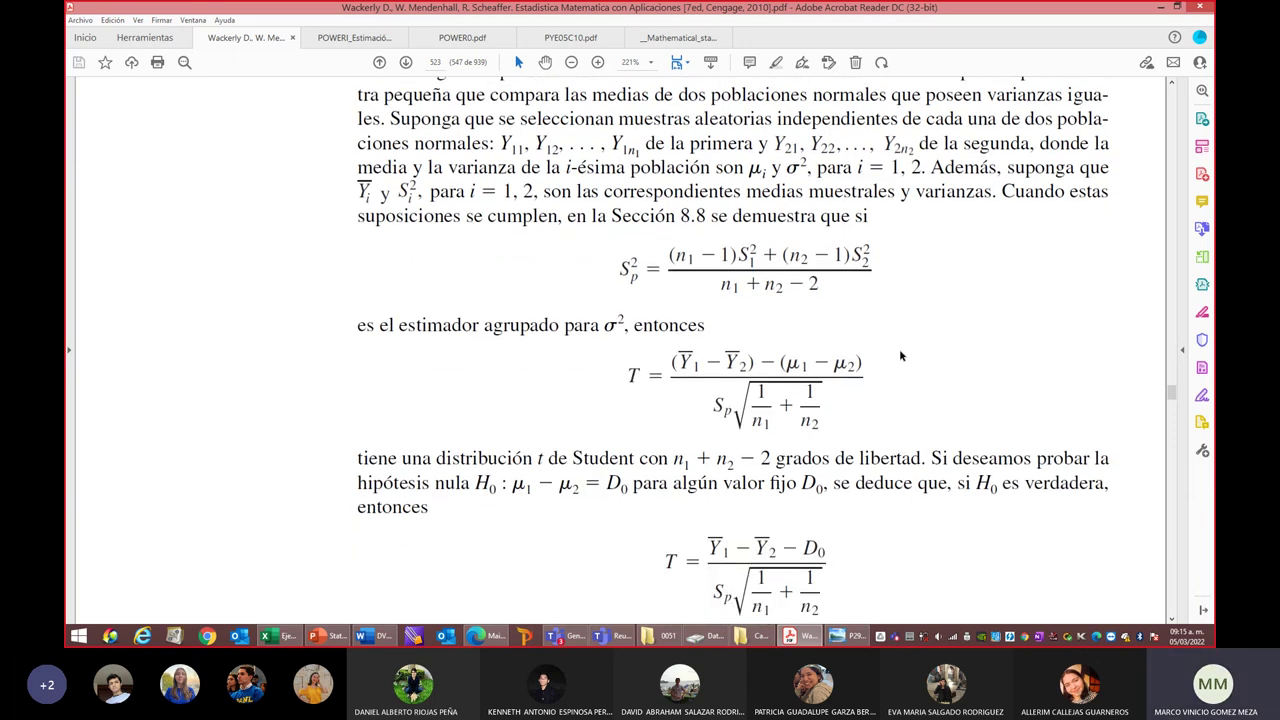
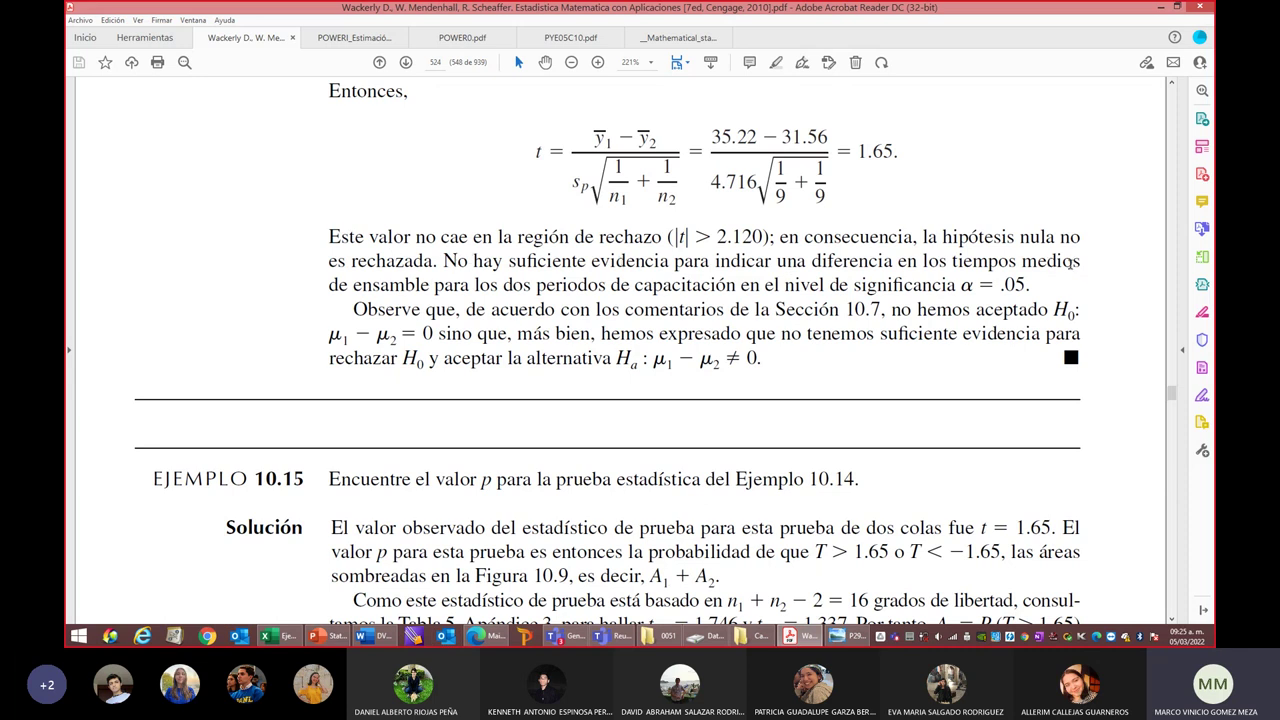
Read through Ejemplo 10.15 on the p-value of the two-sample t test, including Figura 10.9 and the conclusion
scroll(474, 300, down, 3)
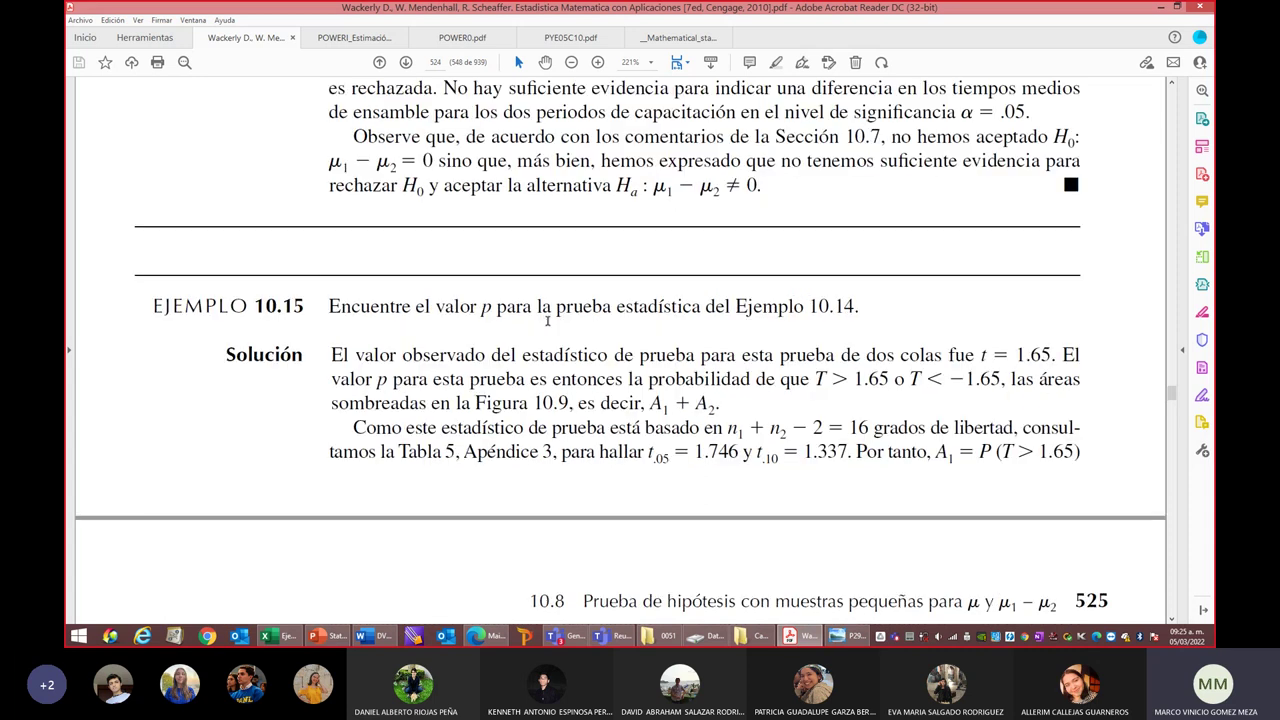
scroll(755, 331, down, 15)
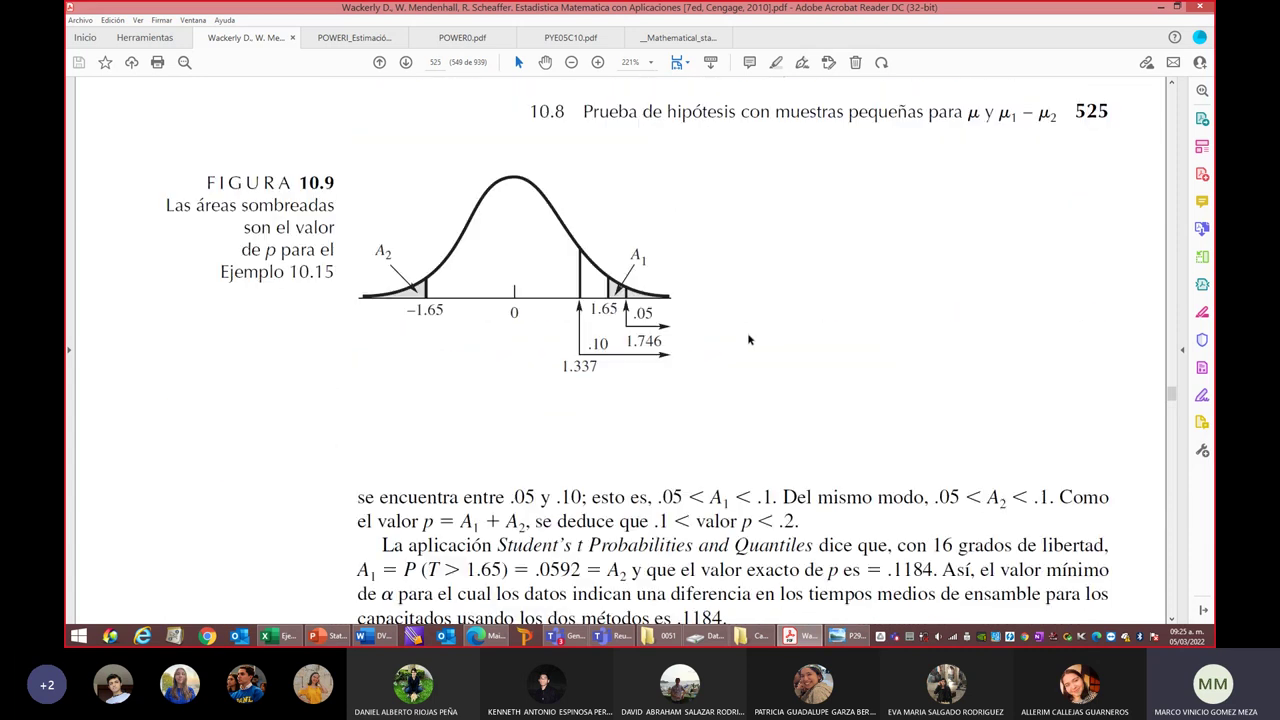
scroll(749, 333, down, 3)
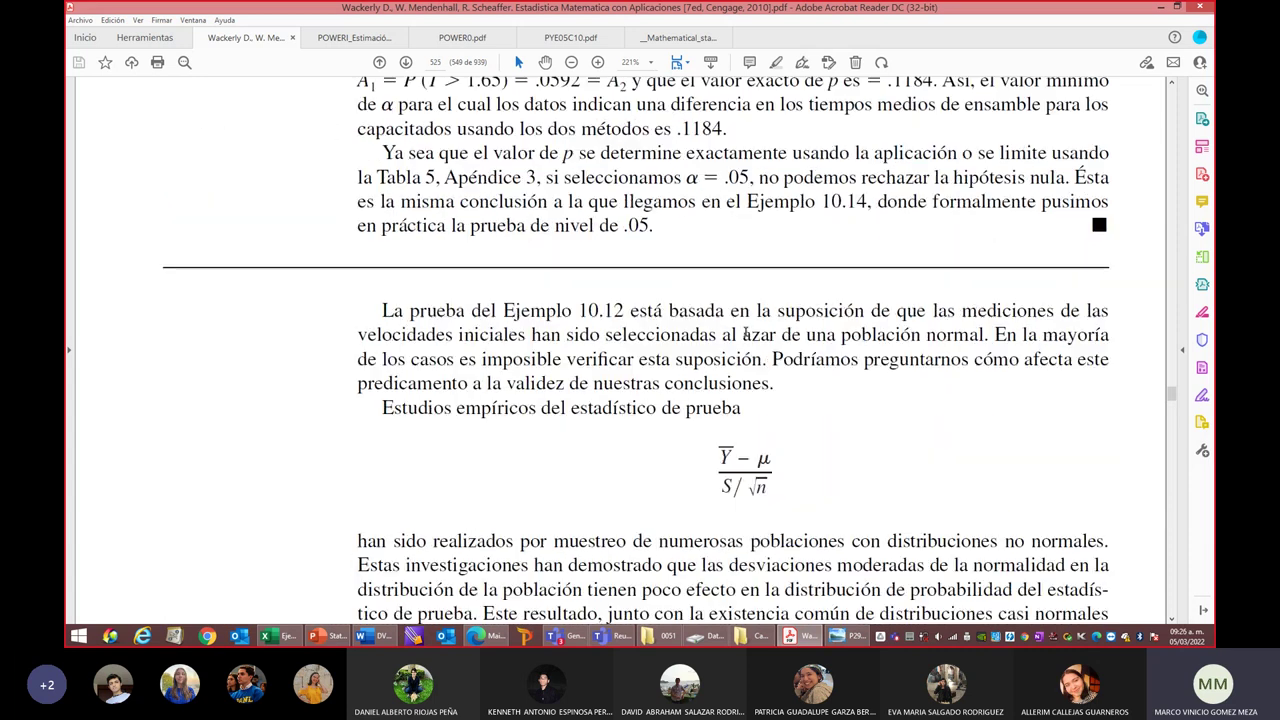
Read the book's note on the normality assumption, and switch to the Ejemplo 9p8 sheet of the Excel workbook
scroll(745, 334, down, 2)
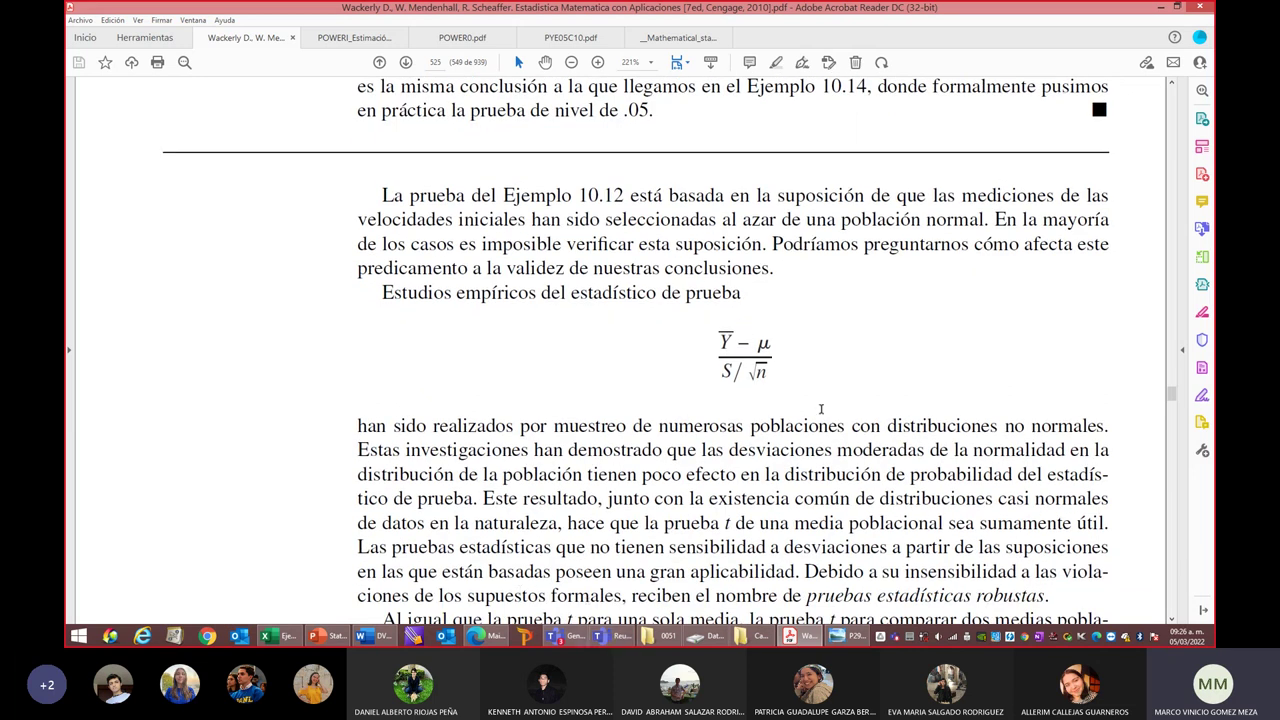
scroll(651, 241, up, 1)
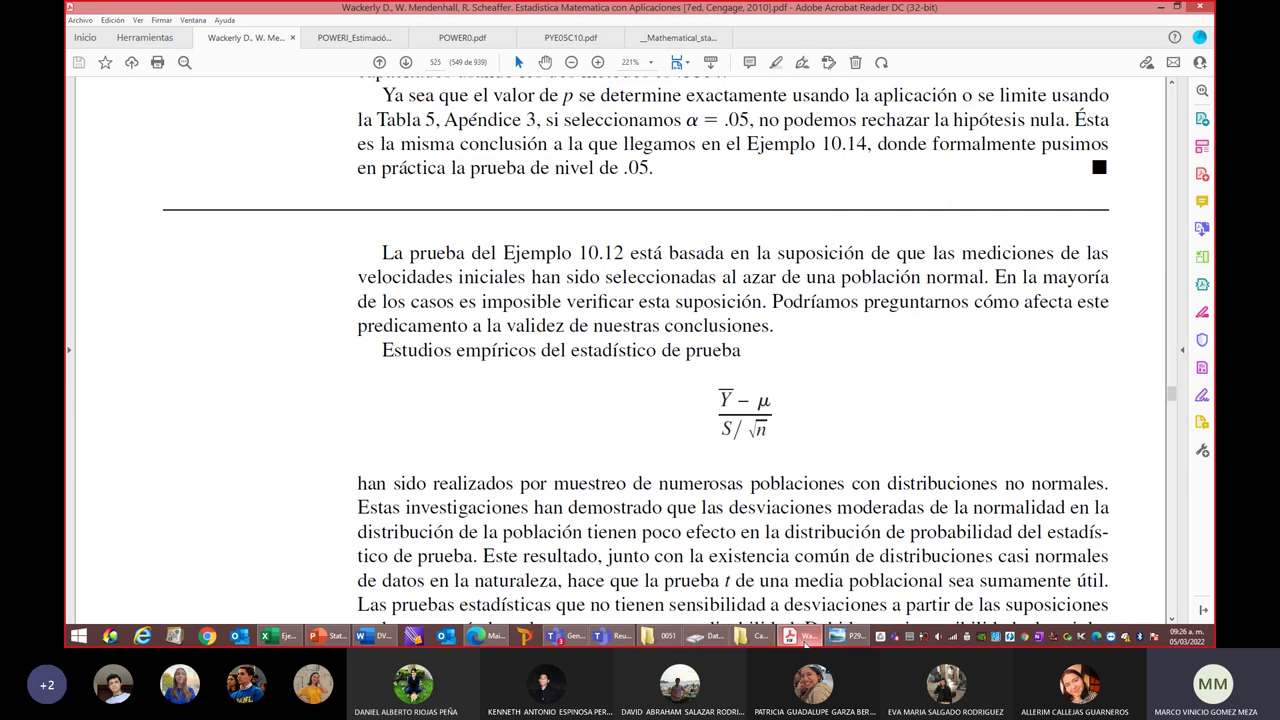
click(282, 636)
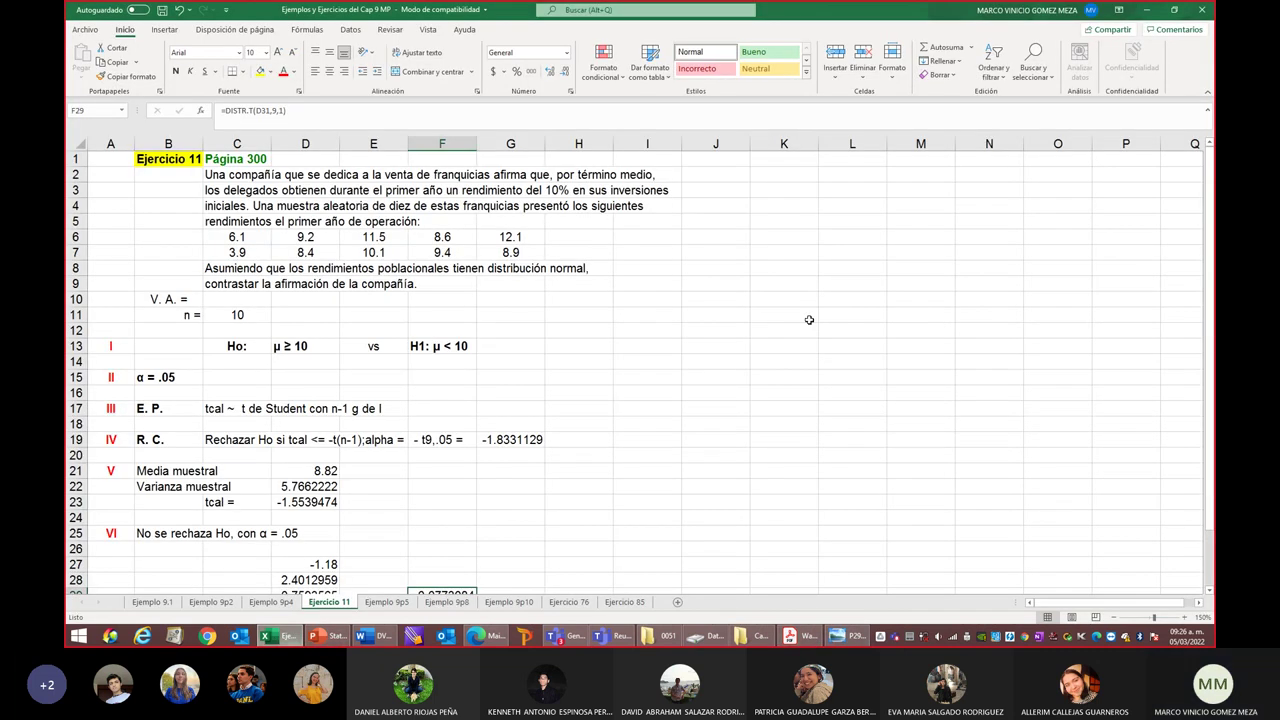
click(380, 603)
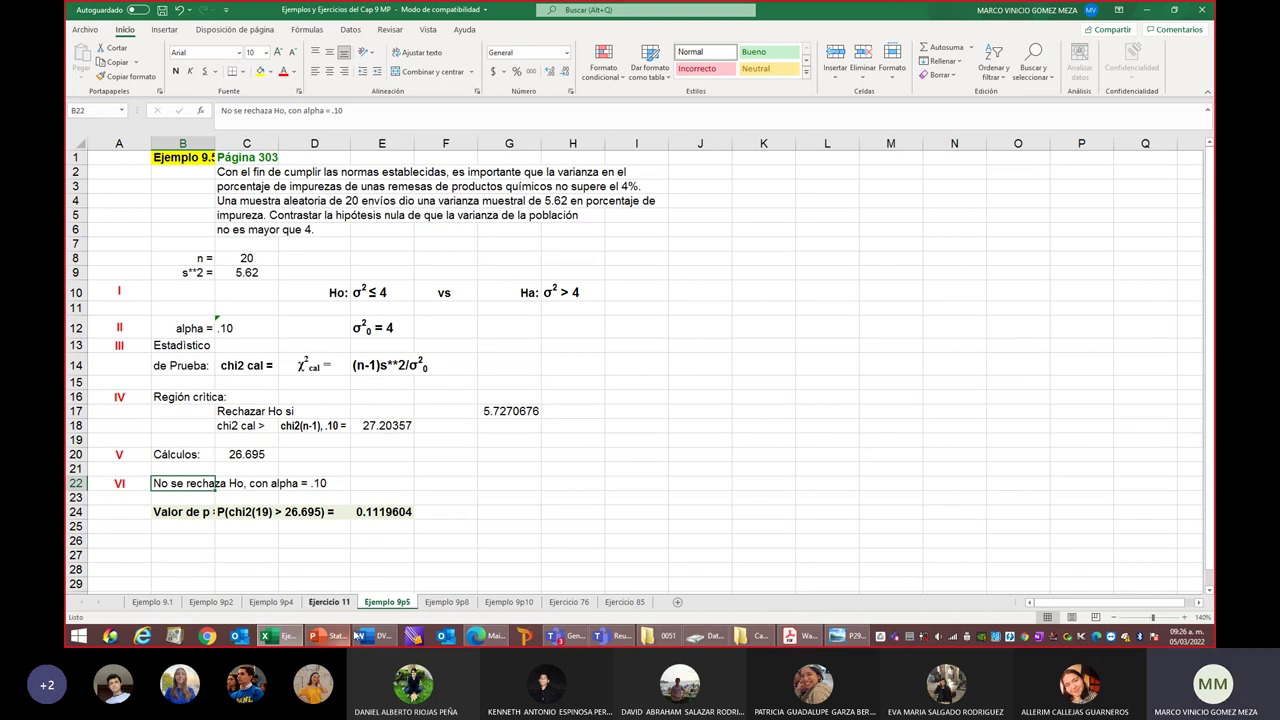
click(455, 604)
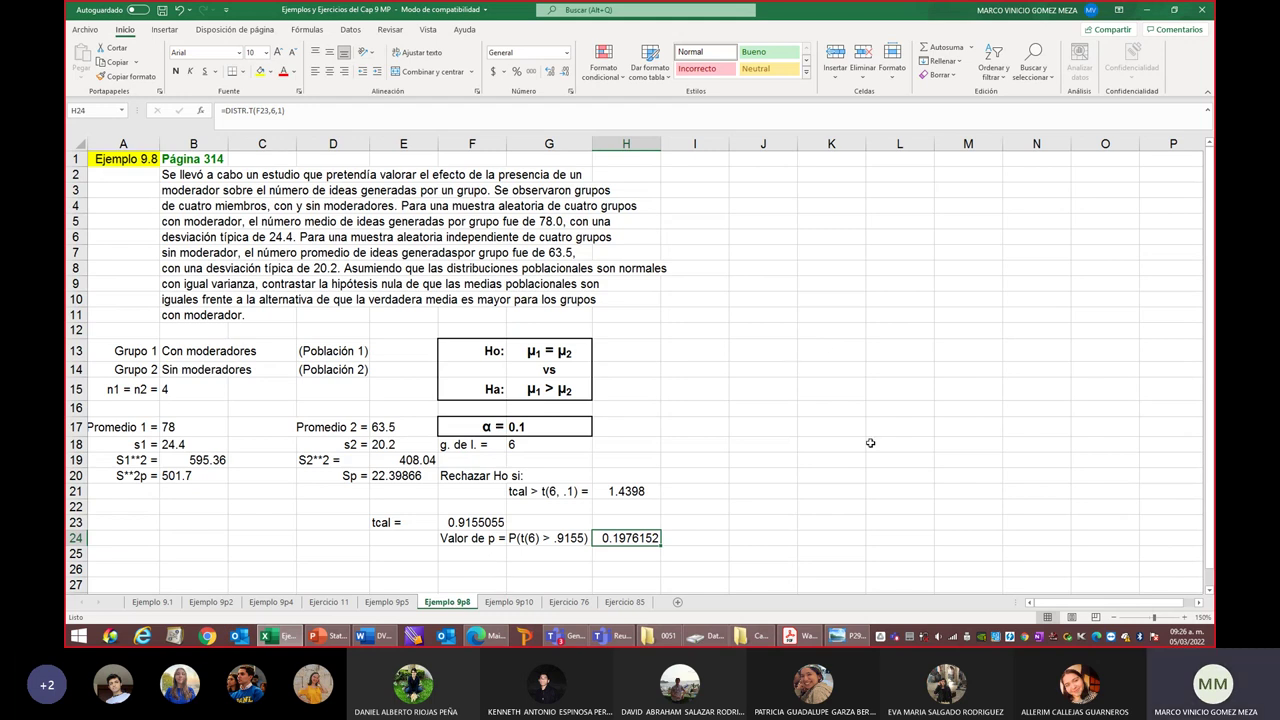
Review the Ejemplo 9.8 data: each group's mean and standard deviation in rows 17 and 18, and the significance level in G17
scroll(871, 443, down, 1)
scroll(871, 443, up, 1)
click(178, 426)
click(173, 444)
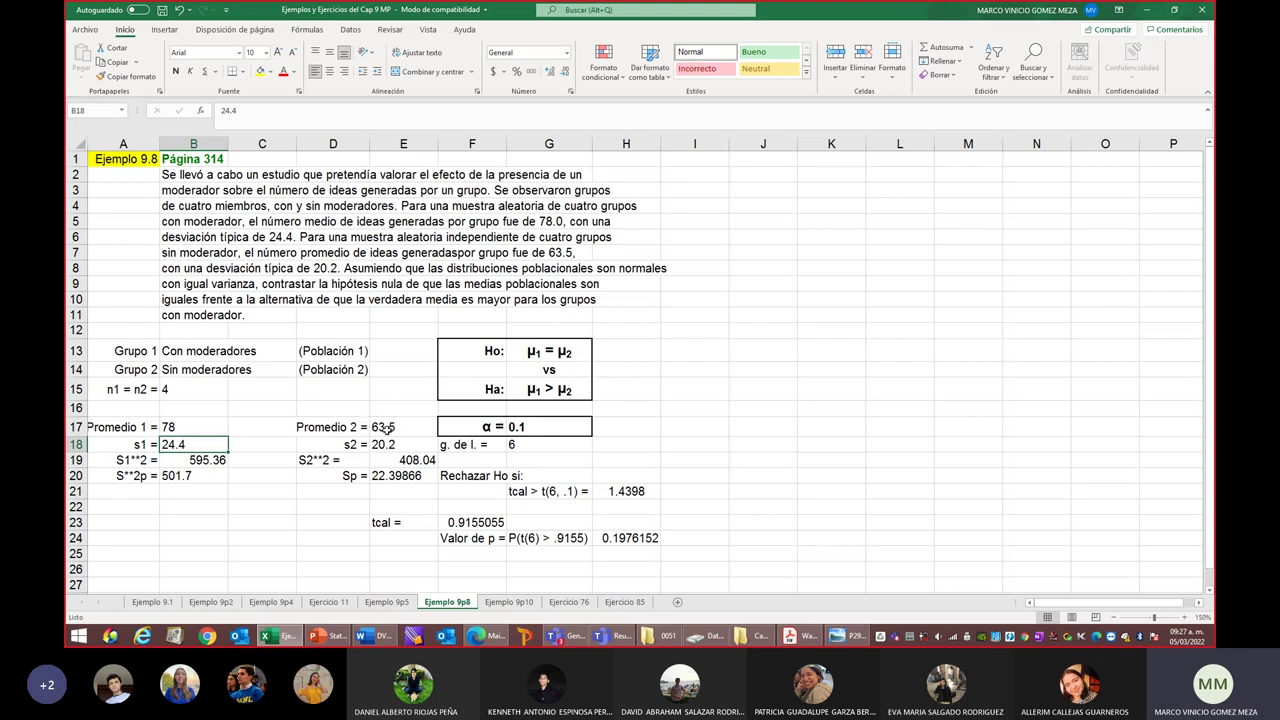
click(386, 428)
click(387, 446)
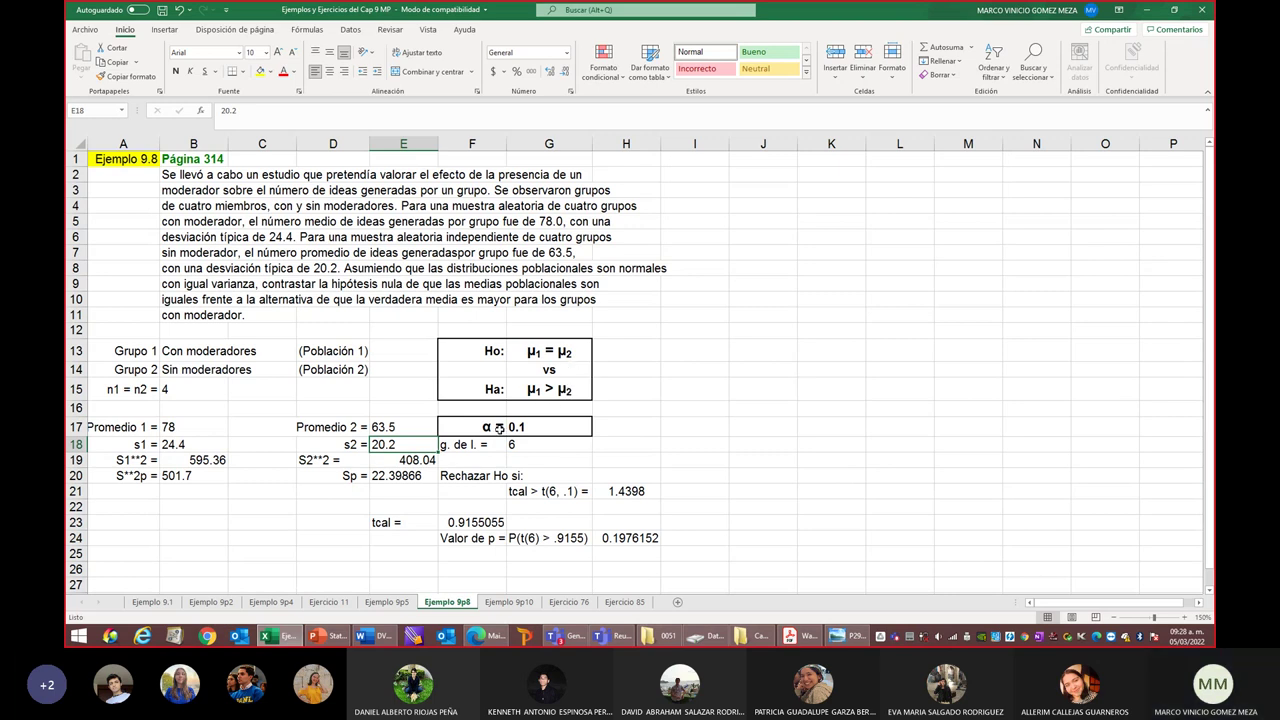
click(474, 430)
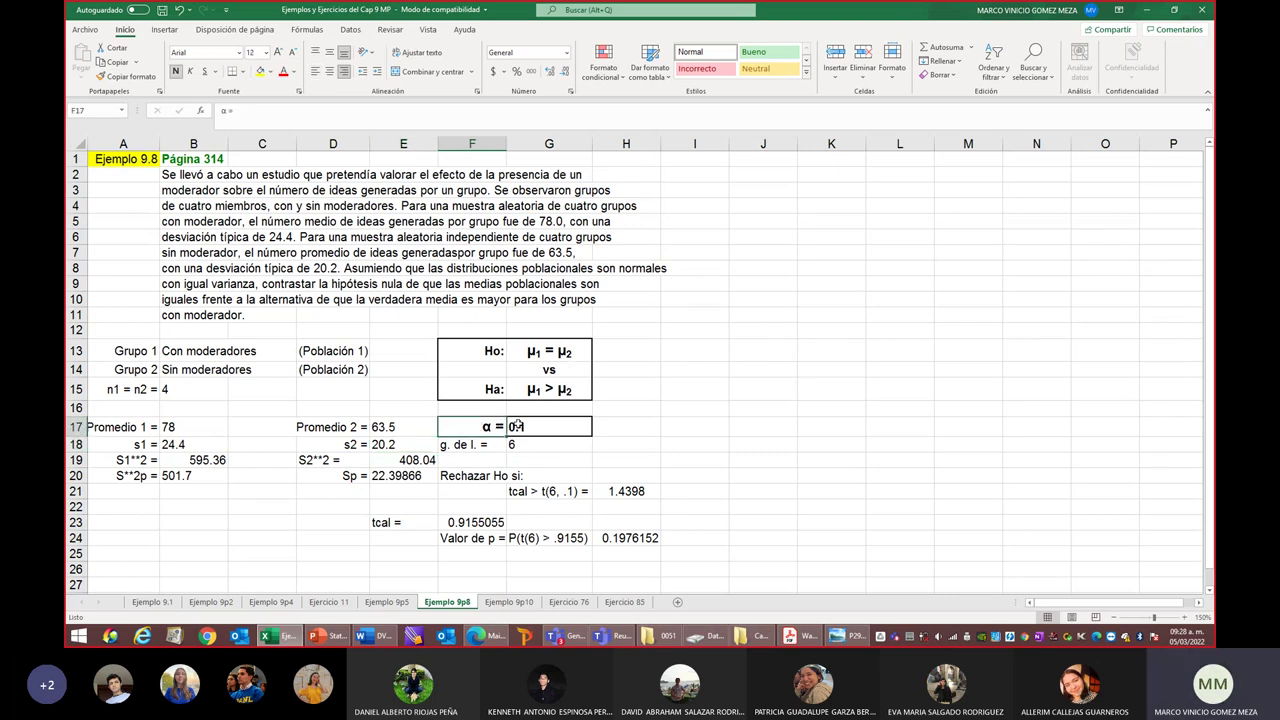
click(518, 426)
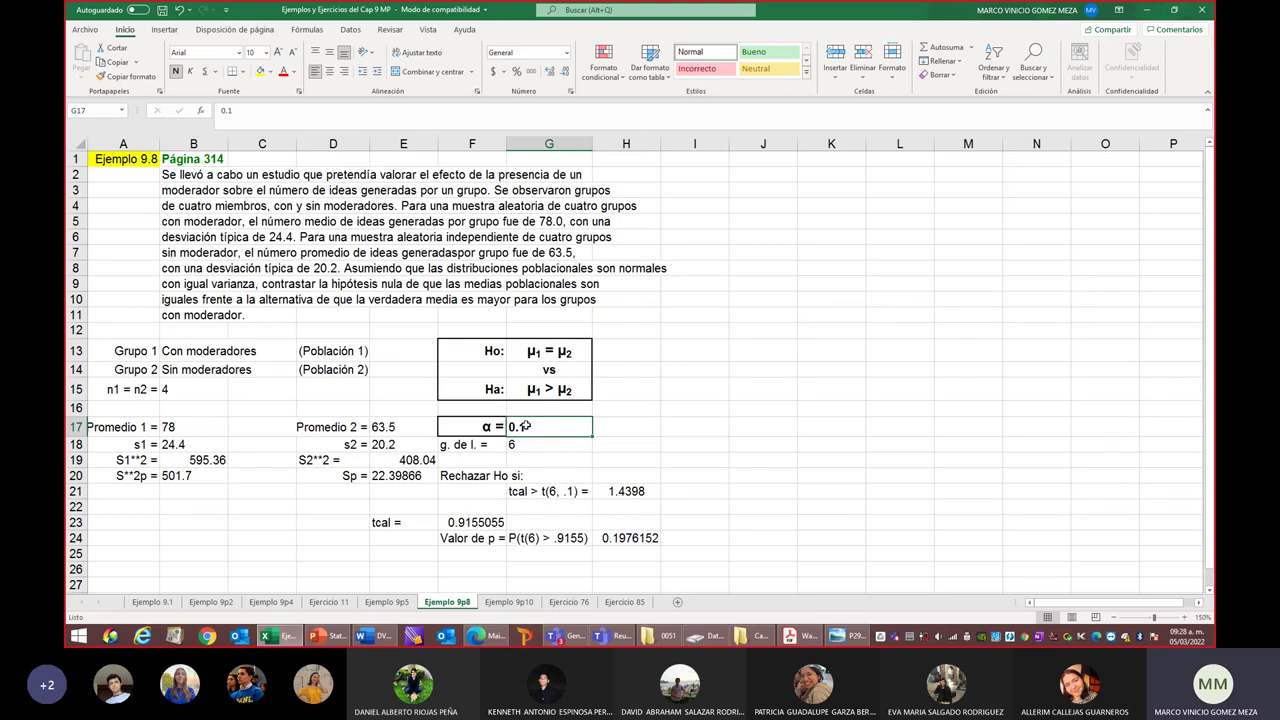
Check the critical value's DISTR.T.INV formula in H21 against the t table in Acrobat Reader's Mathematical statistics PDF, and return to Excel
double_click(636, 491)
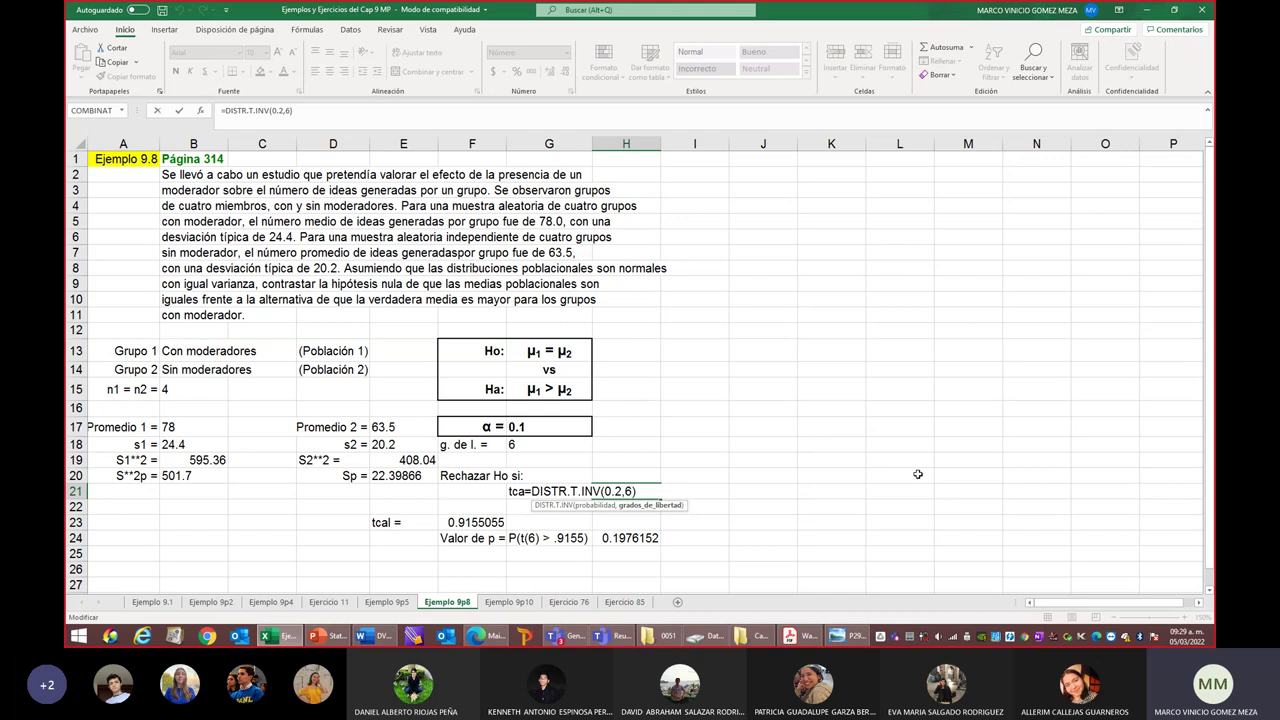
key(Return)
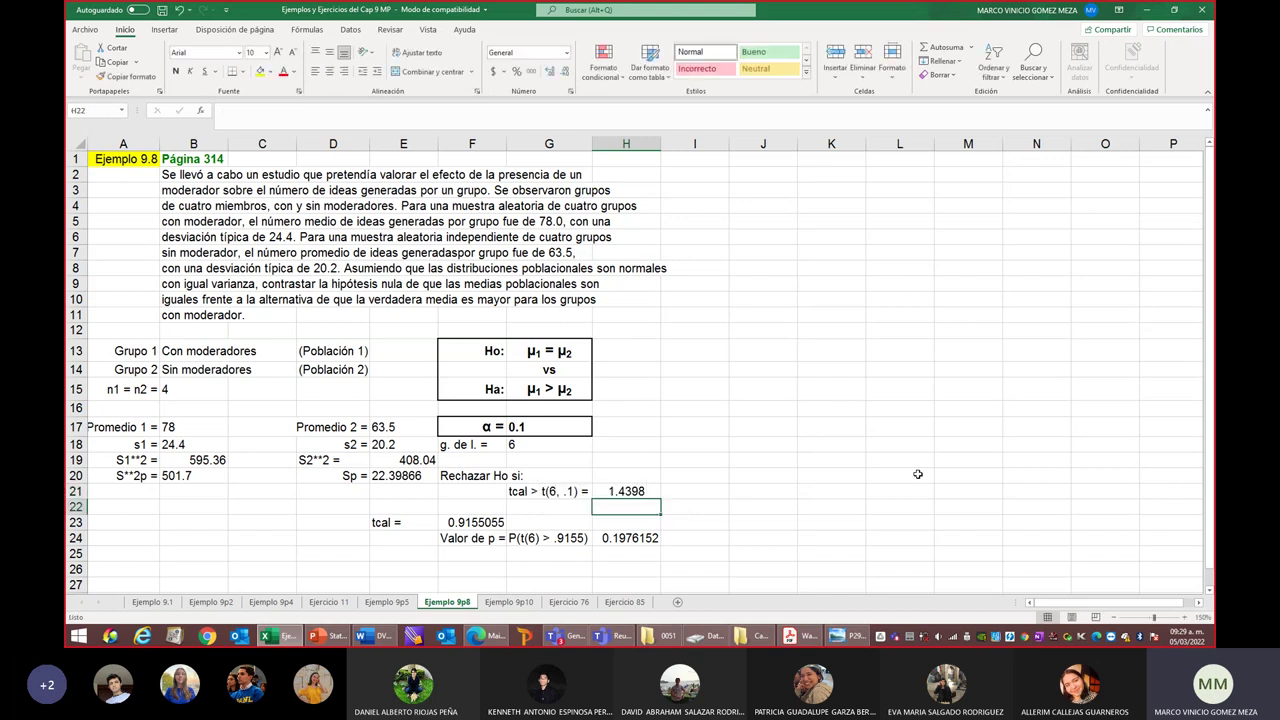
click(626, 491)
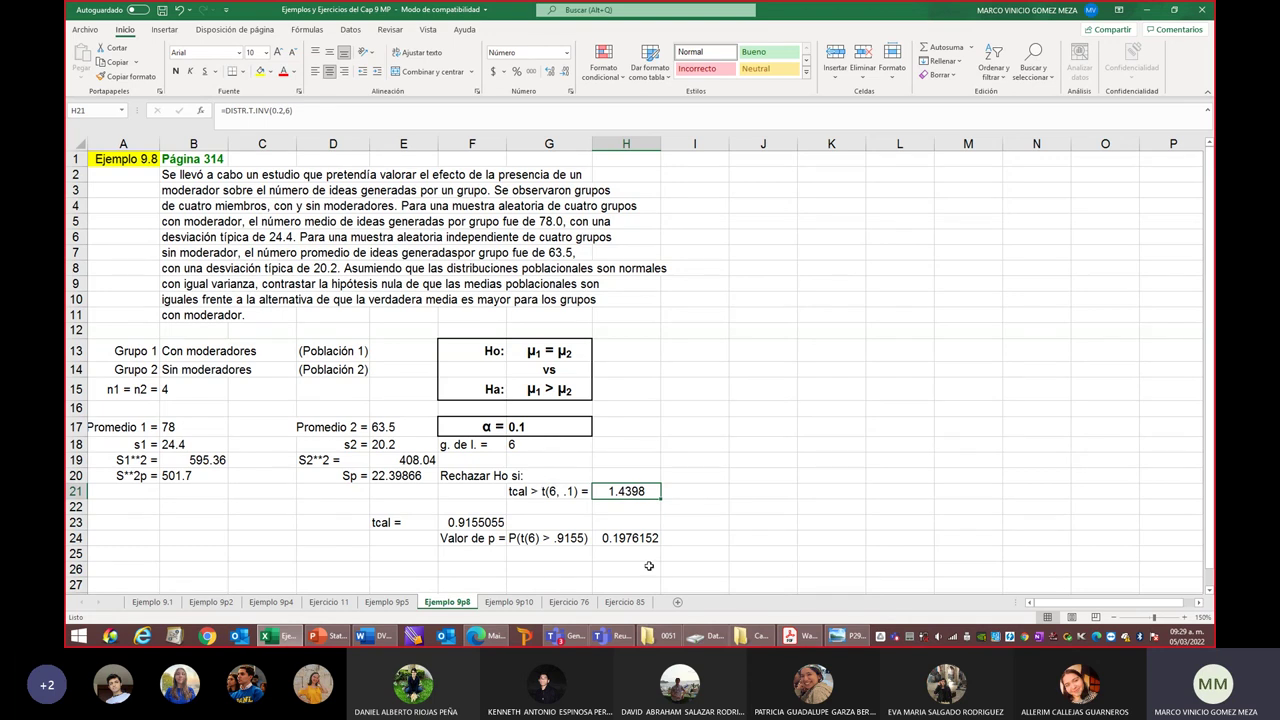
click(789, 637)
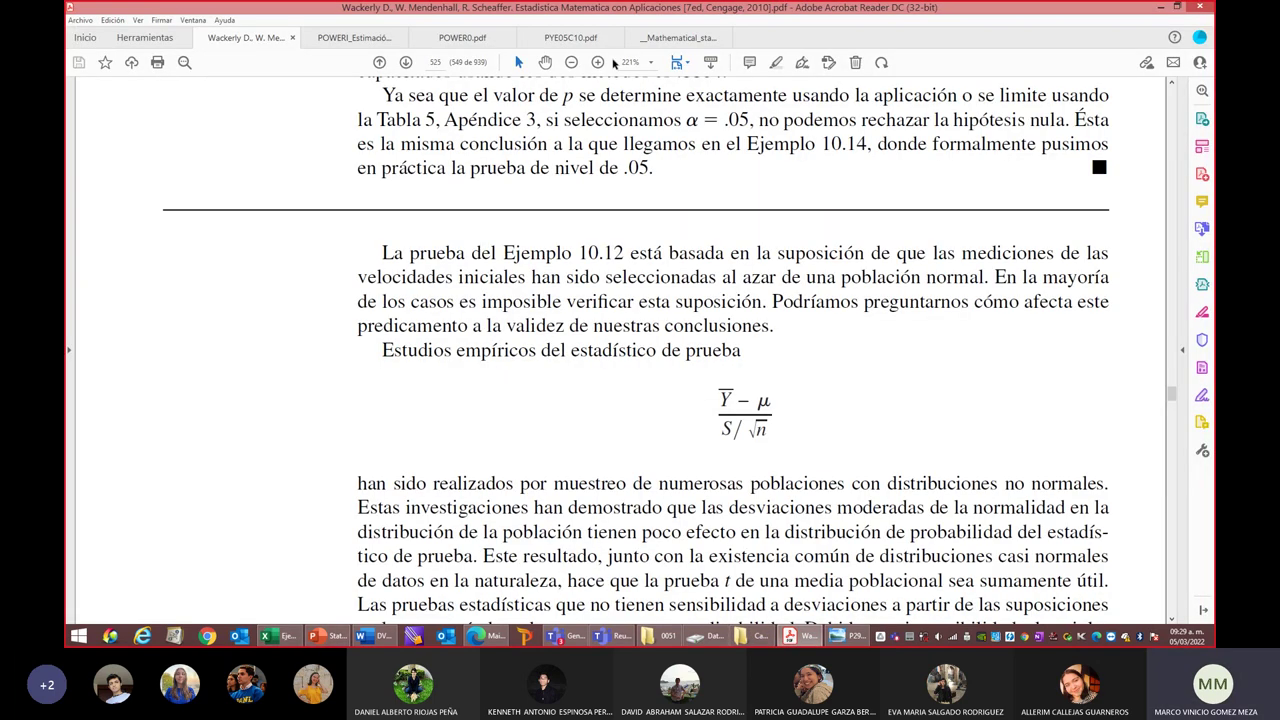
click(681, 40)
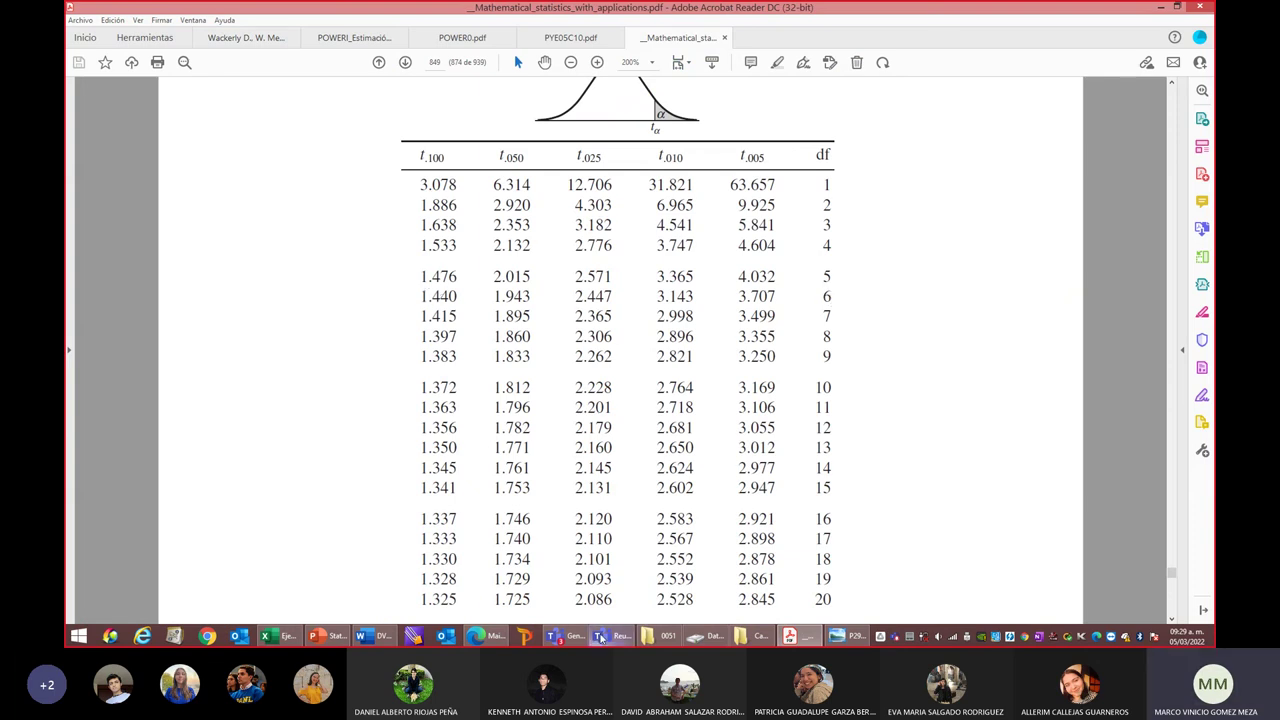
click(281, 636)
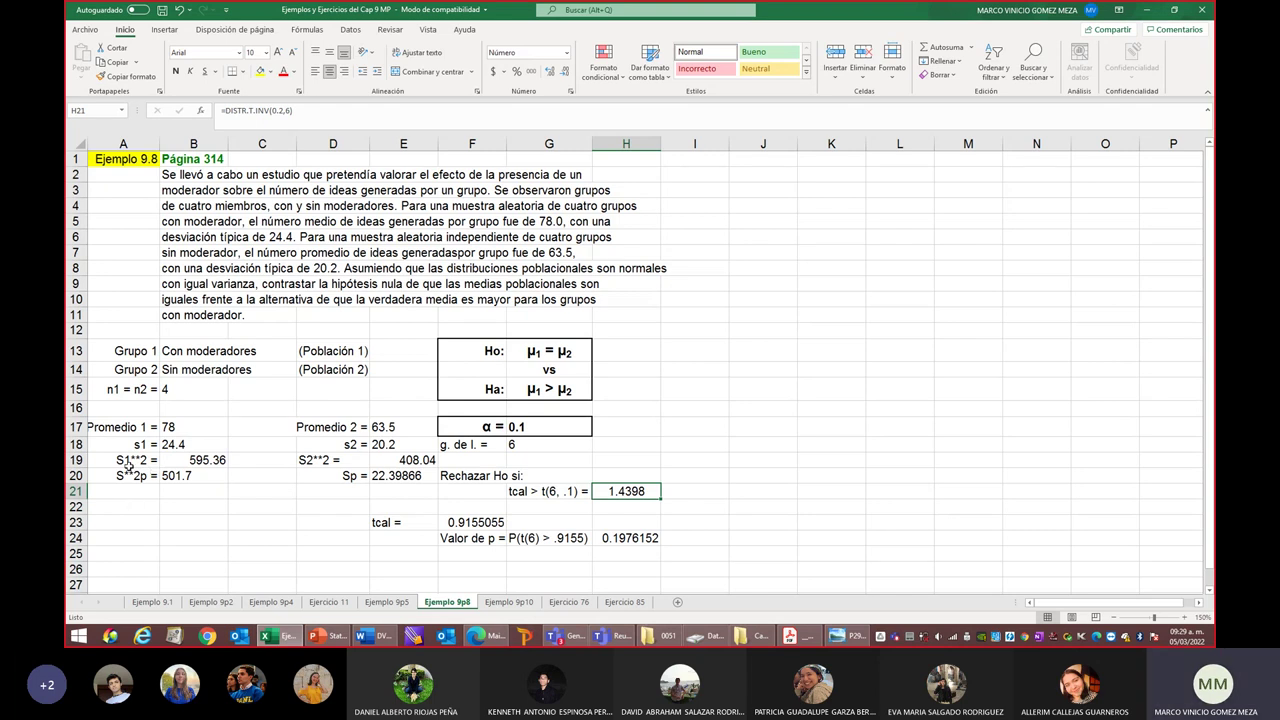
Examine the formulas for the two sample variances in B19 and E19
click(200, 459)
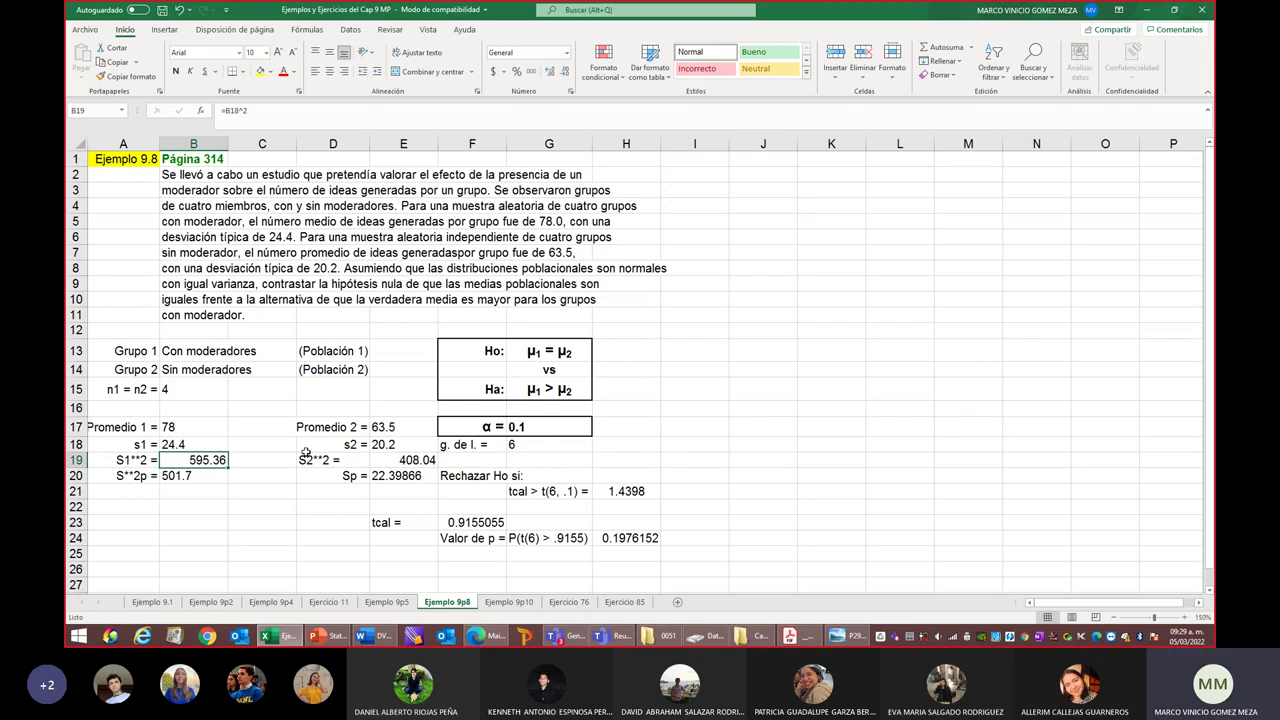
click(206, 350)
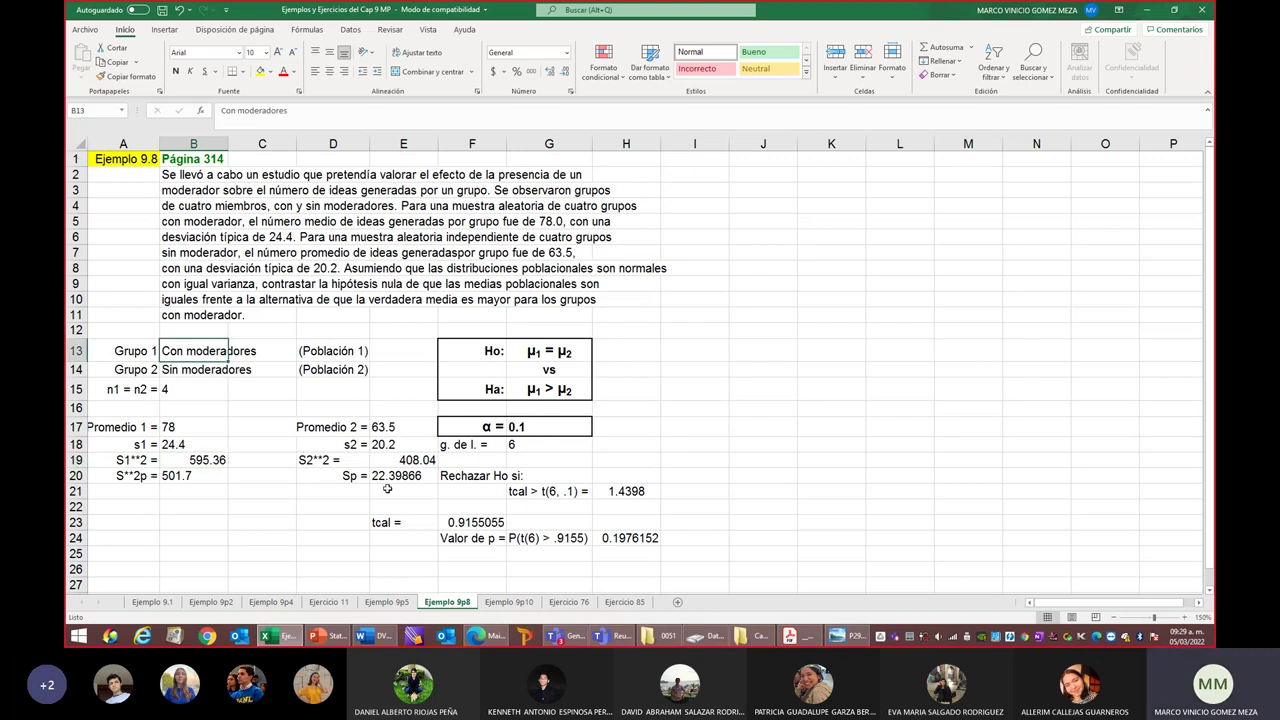
click(213, 460)
double_click(213, 460)
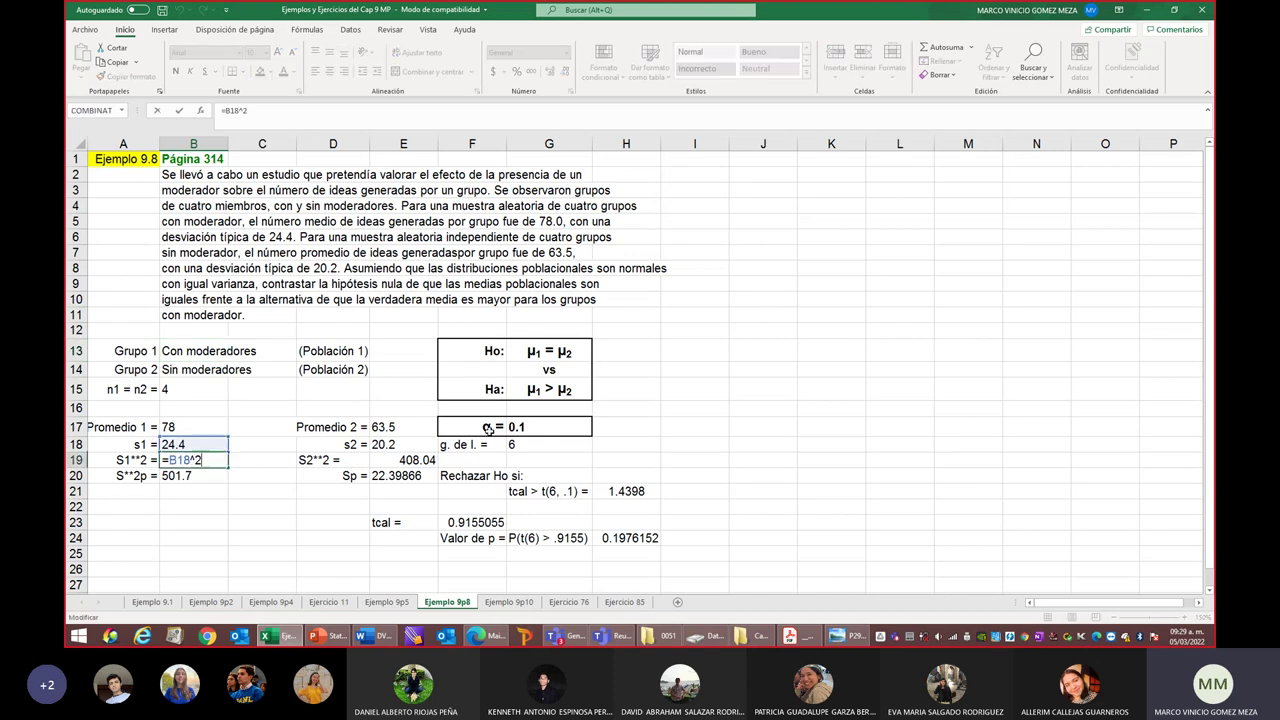
key(Return)
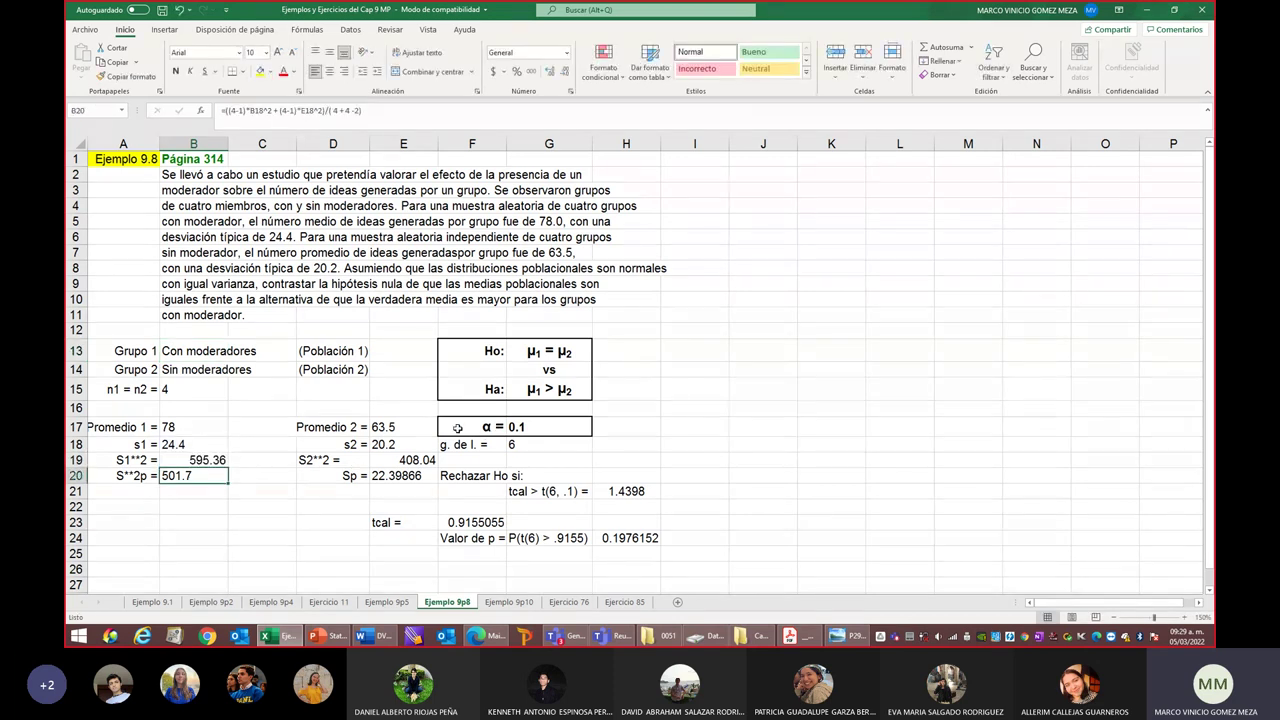
double_click(428, 460)
key(Return)
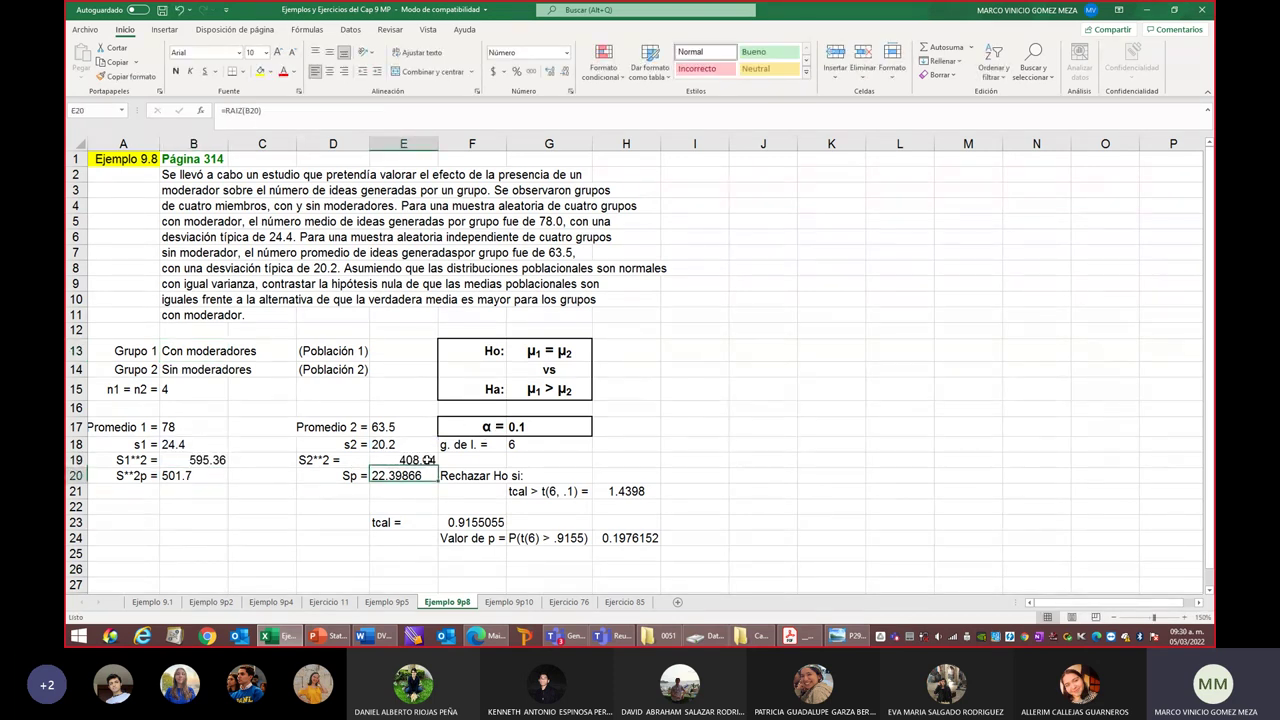
Examine the pooled variance formula in B20 and the RAIZ formula for Sp in E20
double_click(186, 477)
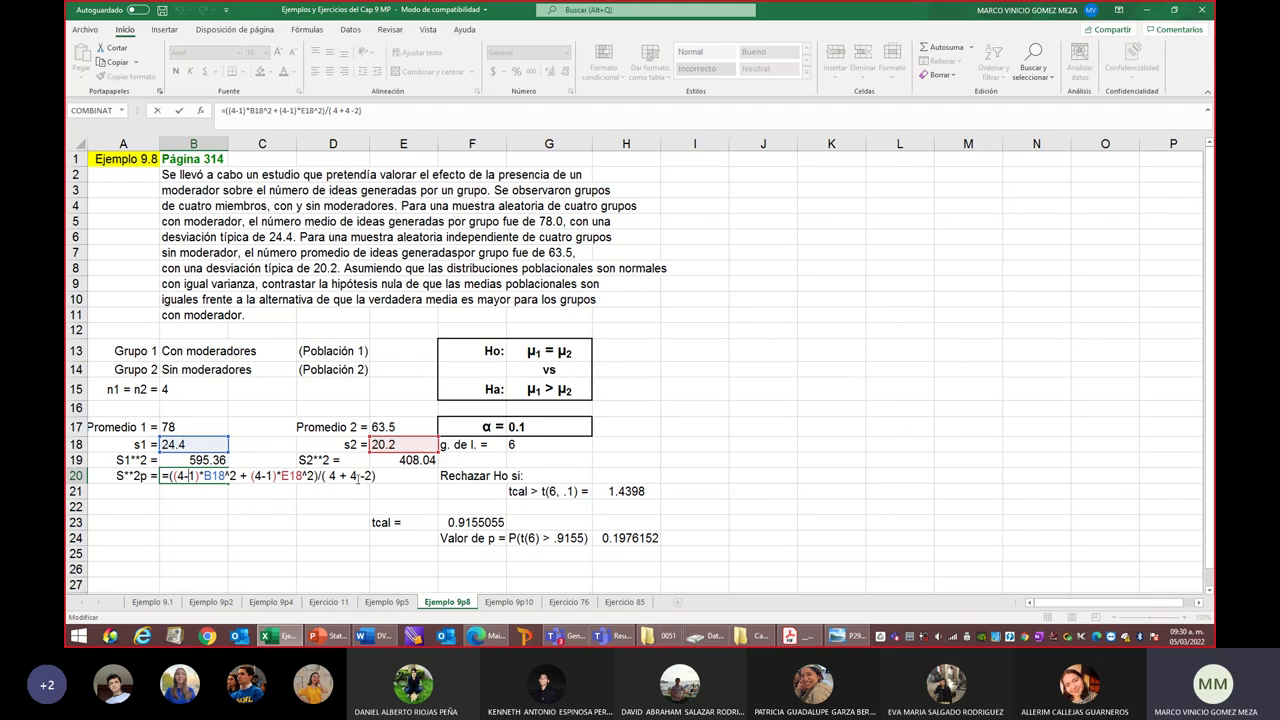
key(Return)
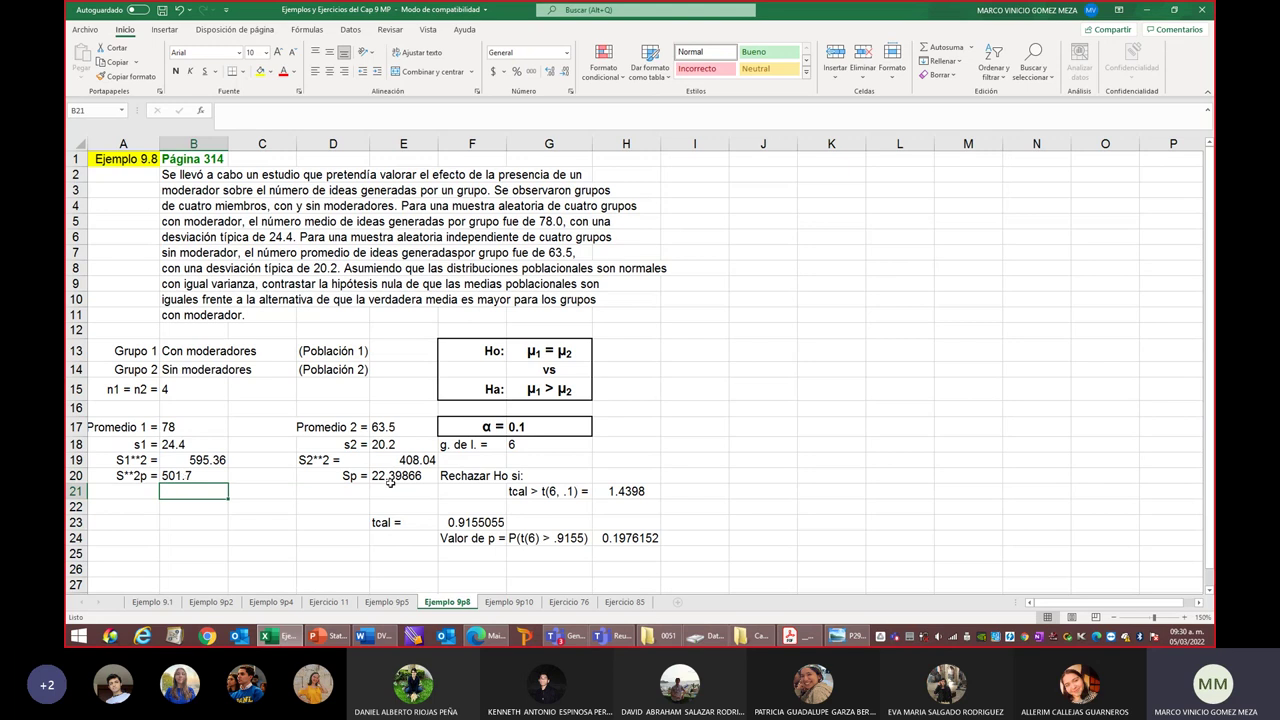
double_click(390, 481)
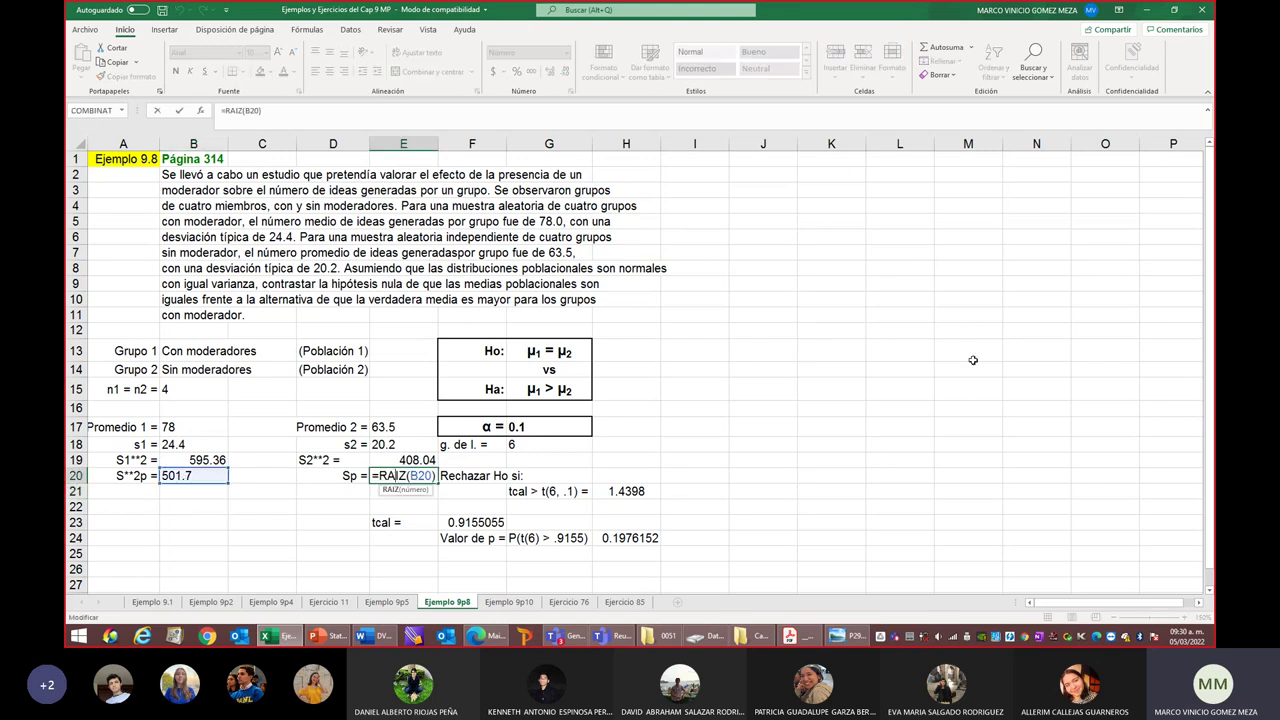
key(Return)
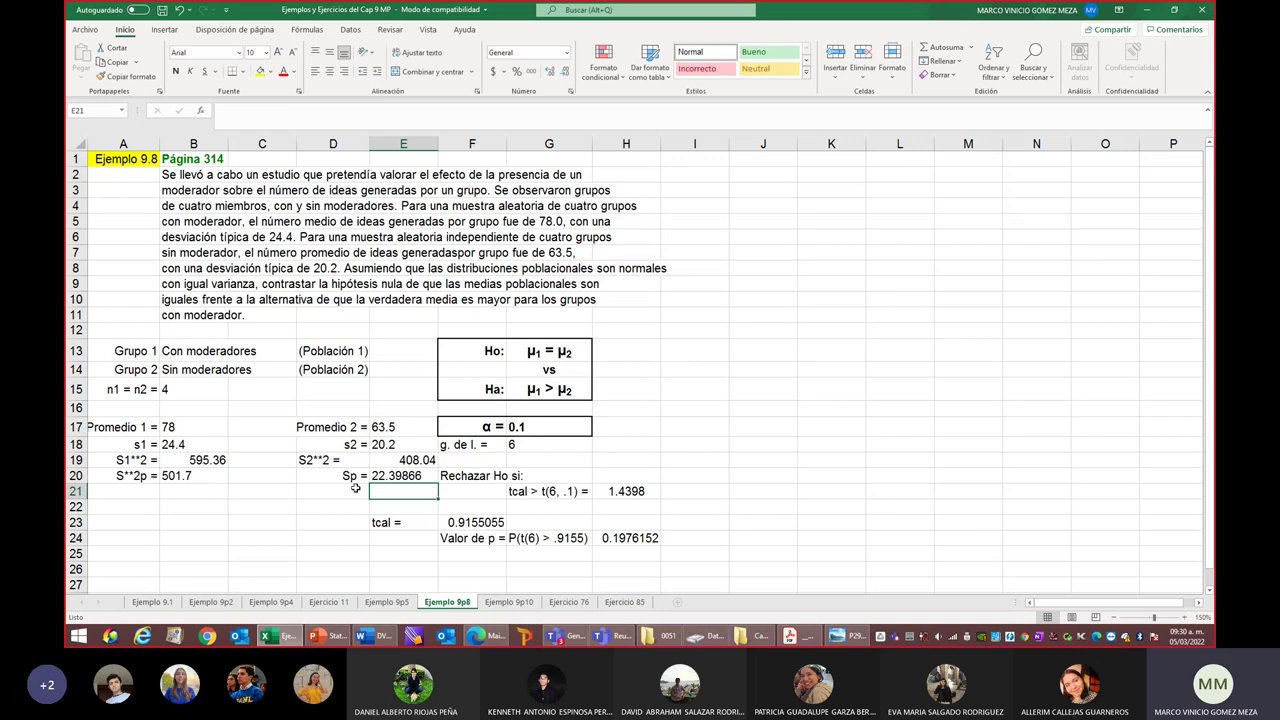
Inspect the tcal formula in F23 and compare the statistic with the critical value in H21
double_click(478, 522)
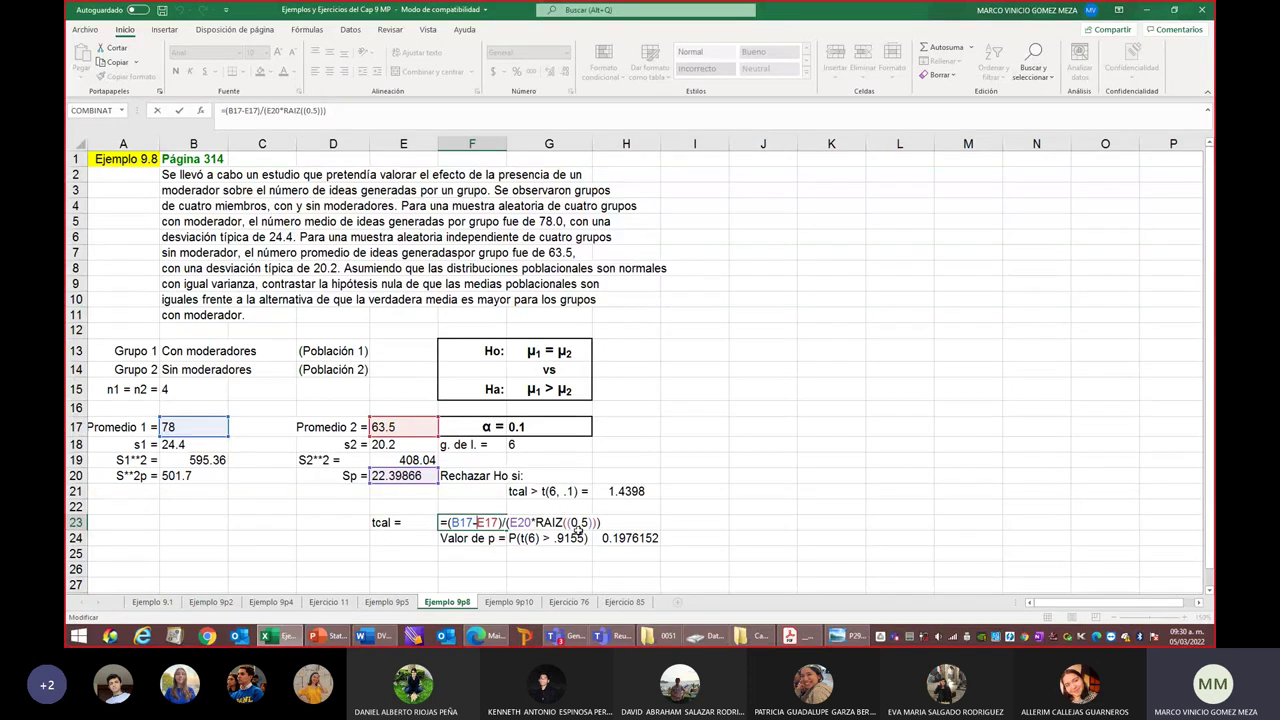
key(Return)
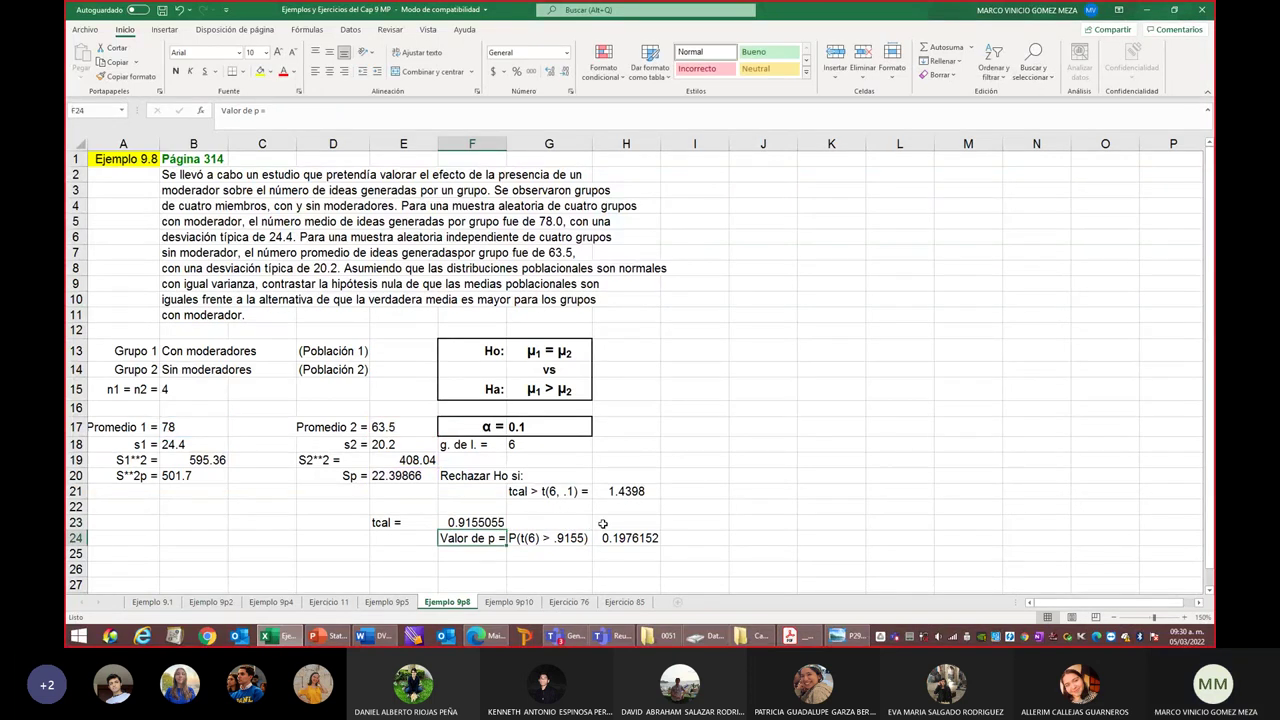
click(463, 522)
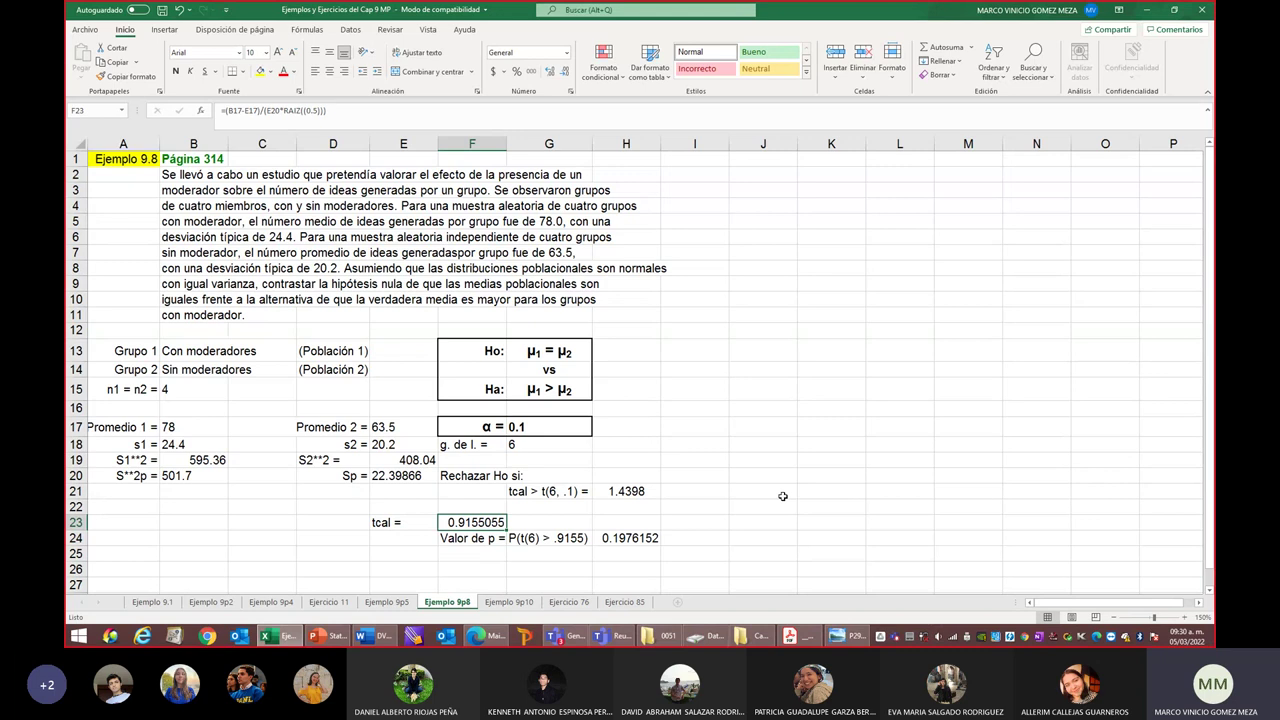
click(625, 491)
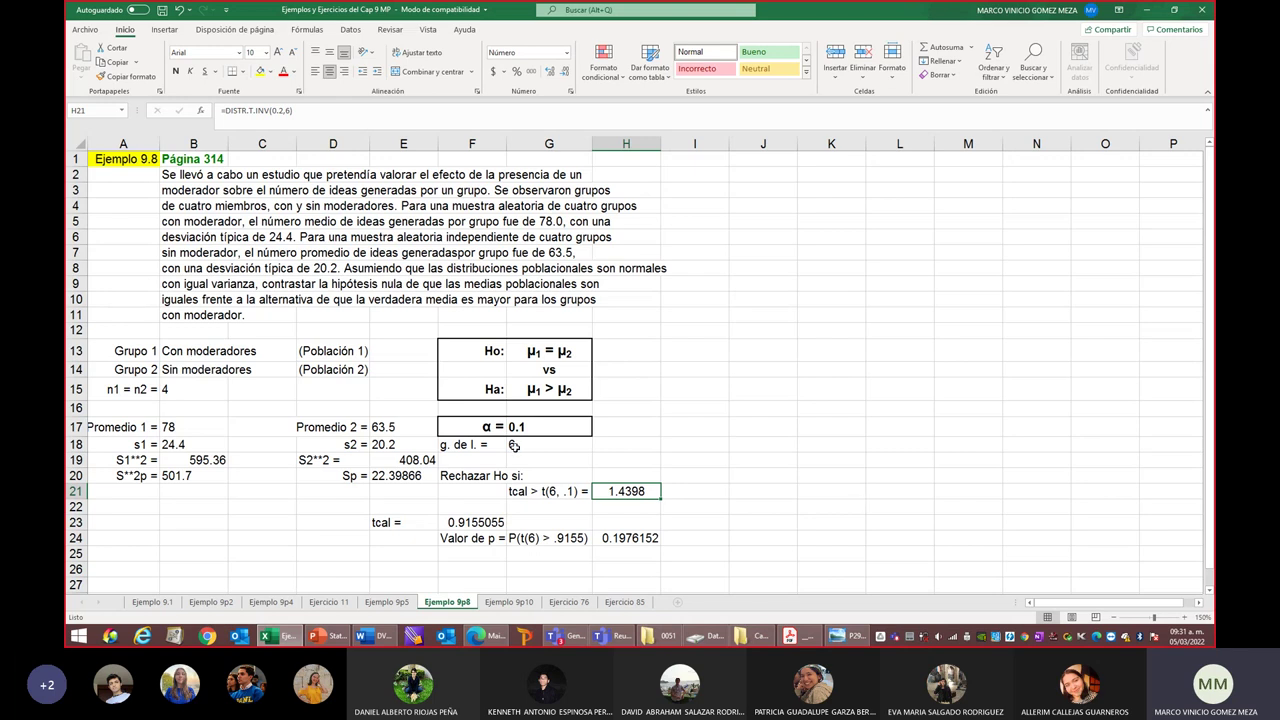
Examine the p-value's DISTR.T formula in H24, compare the p-value with alpha in G17, and review the null hypothesis in row 13
click(518, 428)
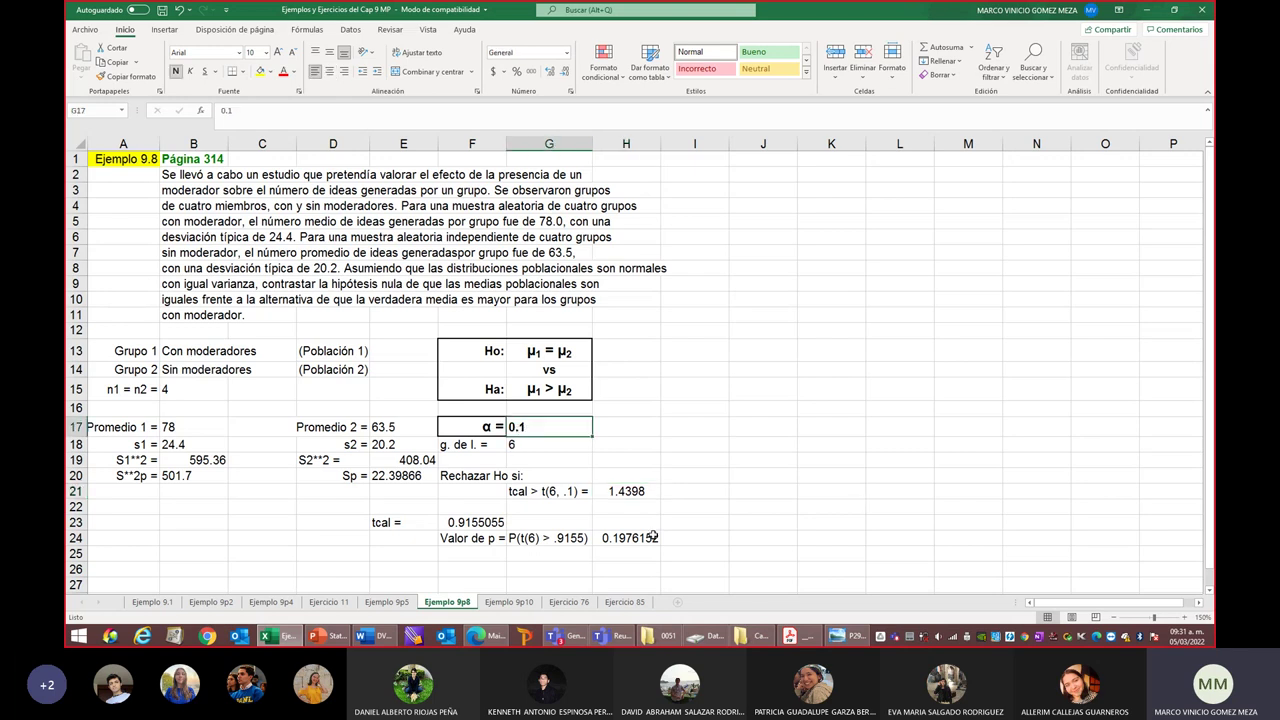
click(478, 538)
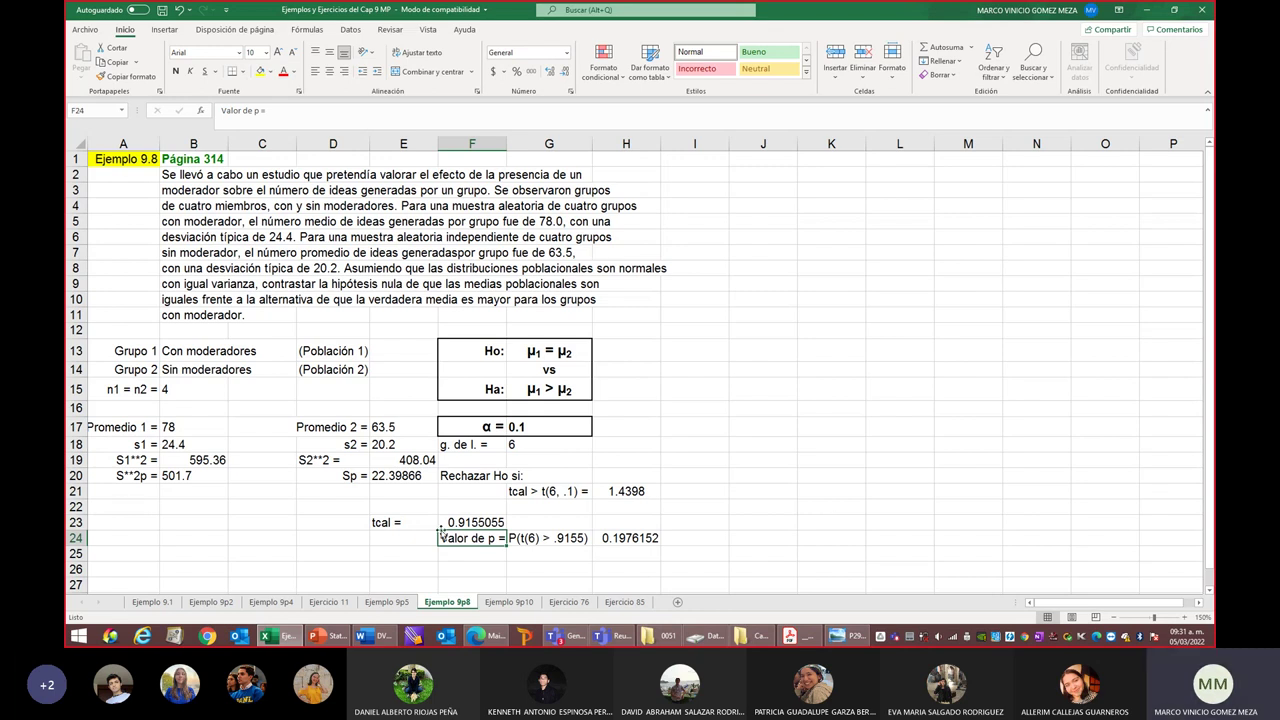
click(625, 538)
double_click(625, 538)
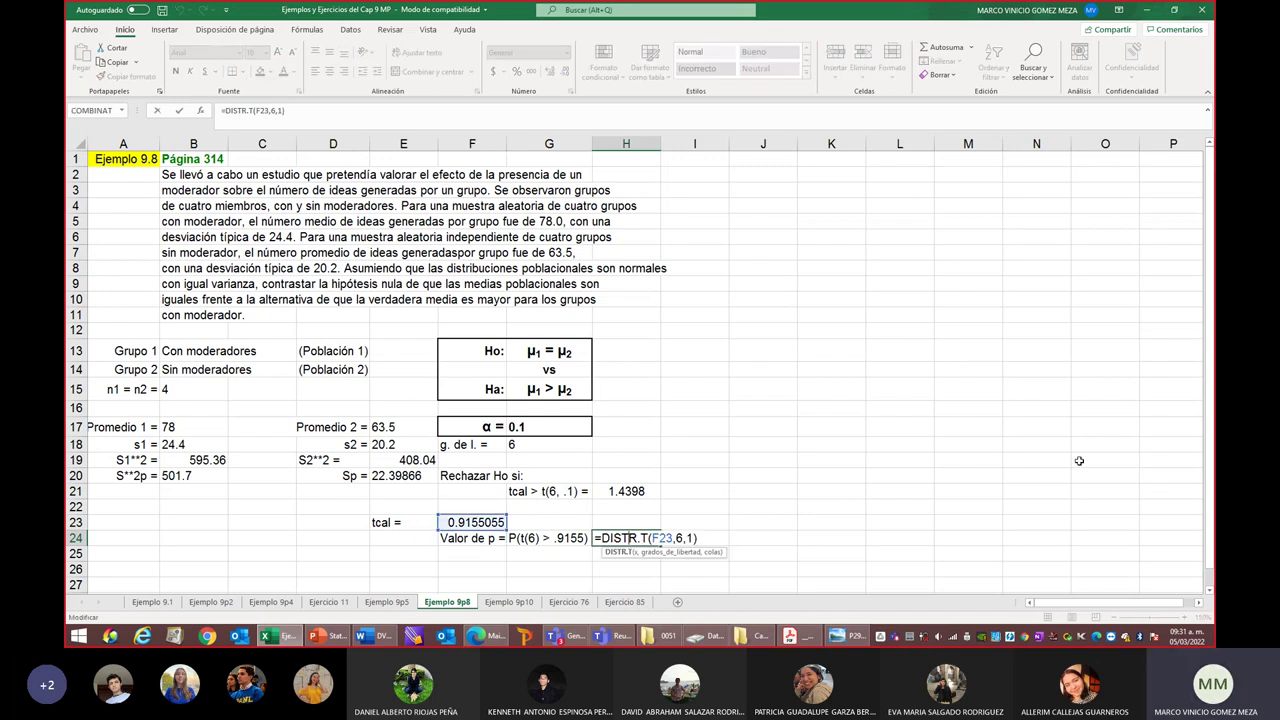
key(Return)
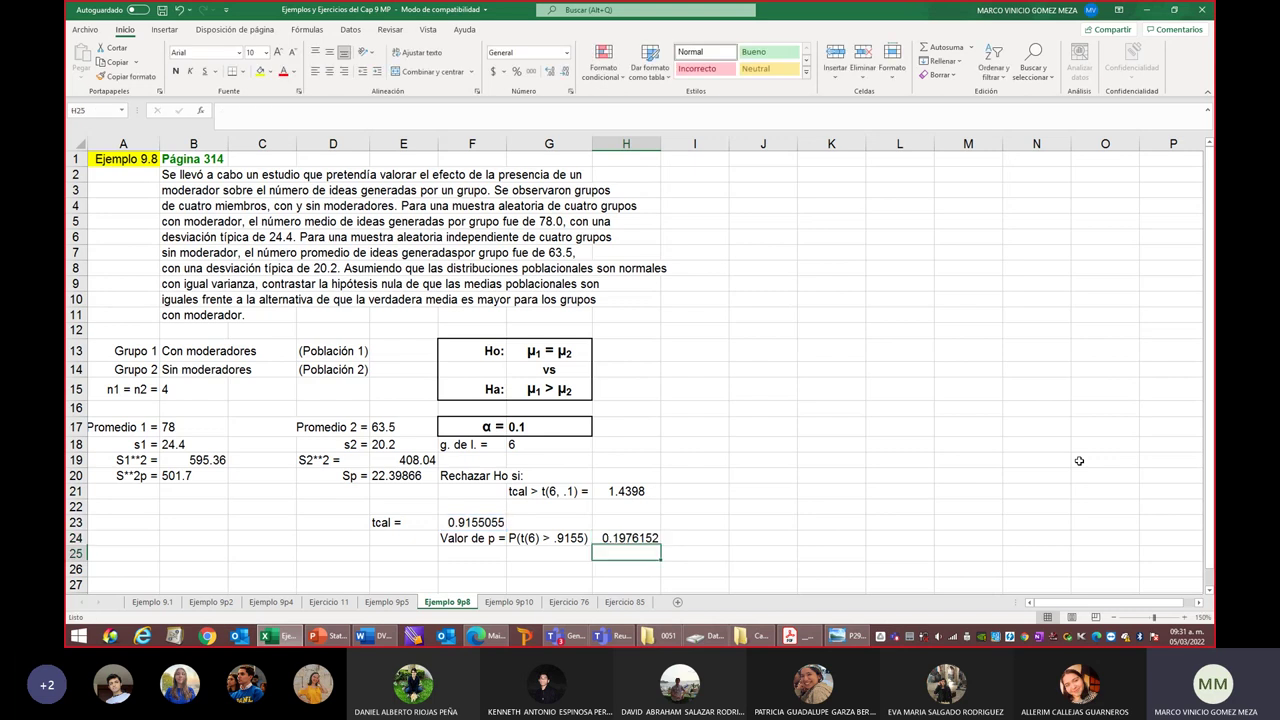
click(628, 538)
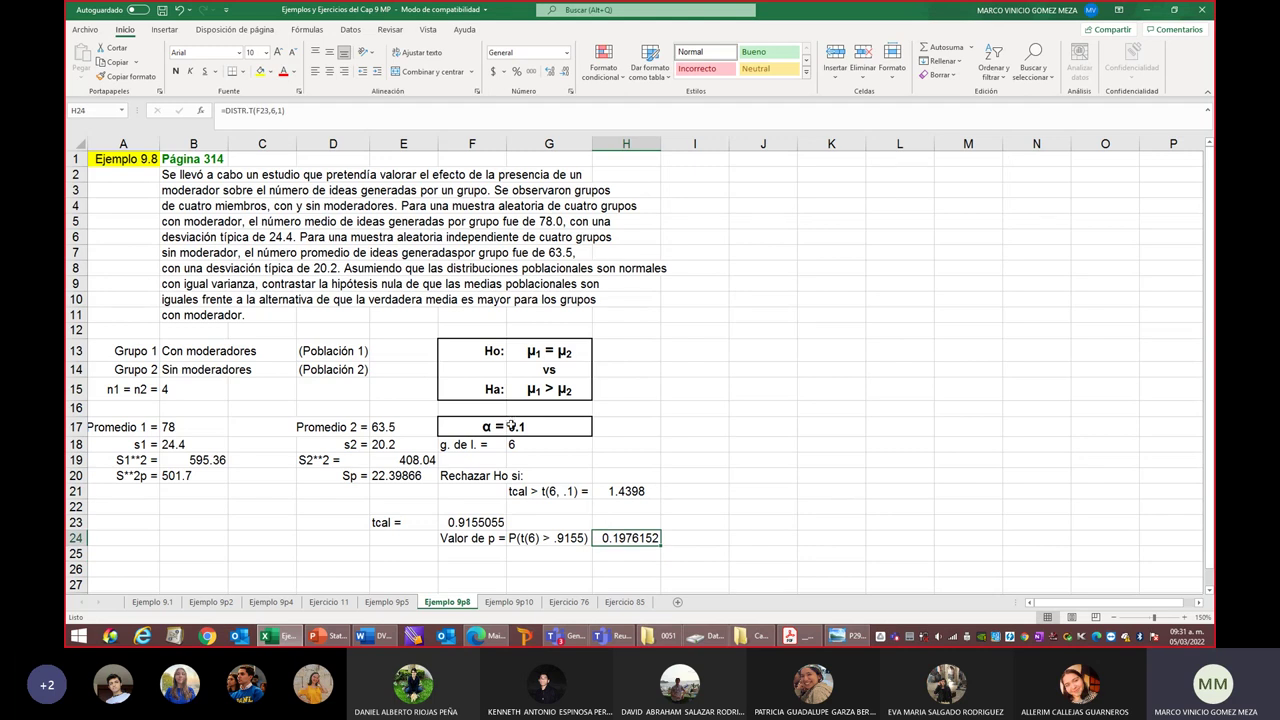
click(511, 426)
click(627, 533)
drag(478, 352, 549, 352)
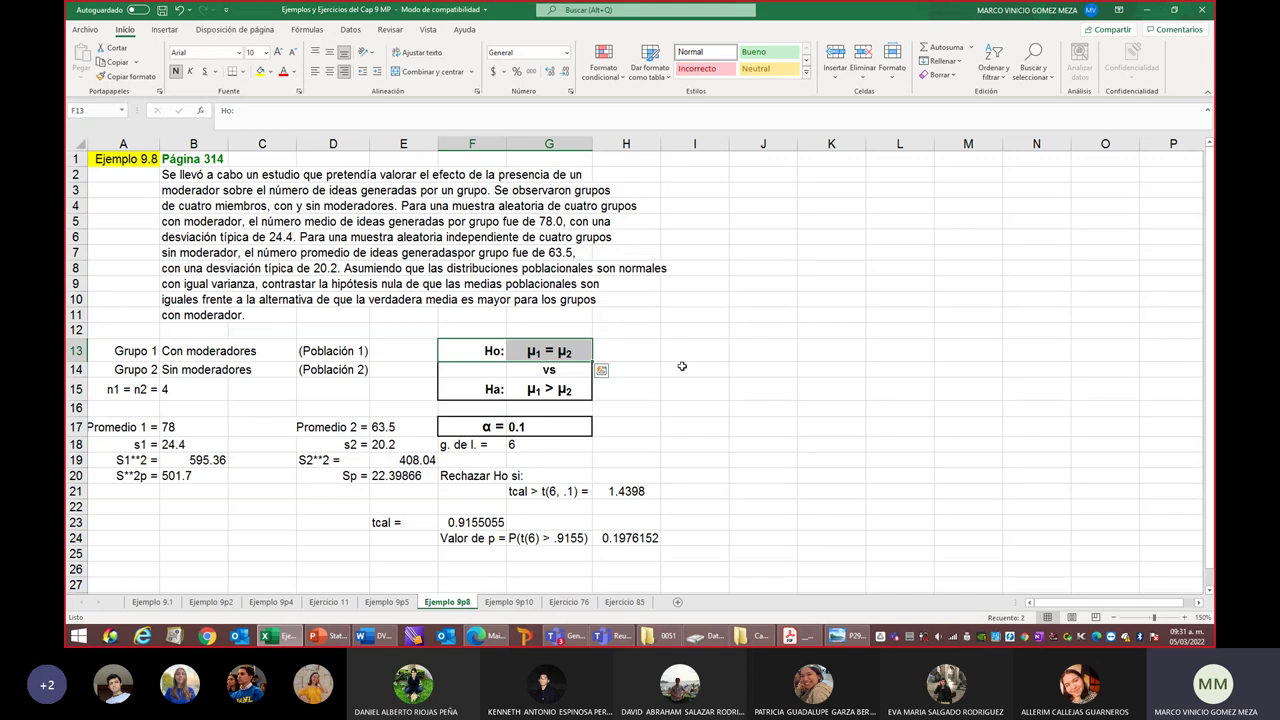
key(Tab)
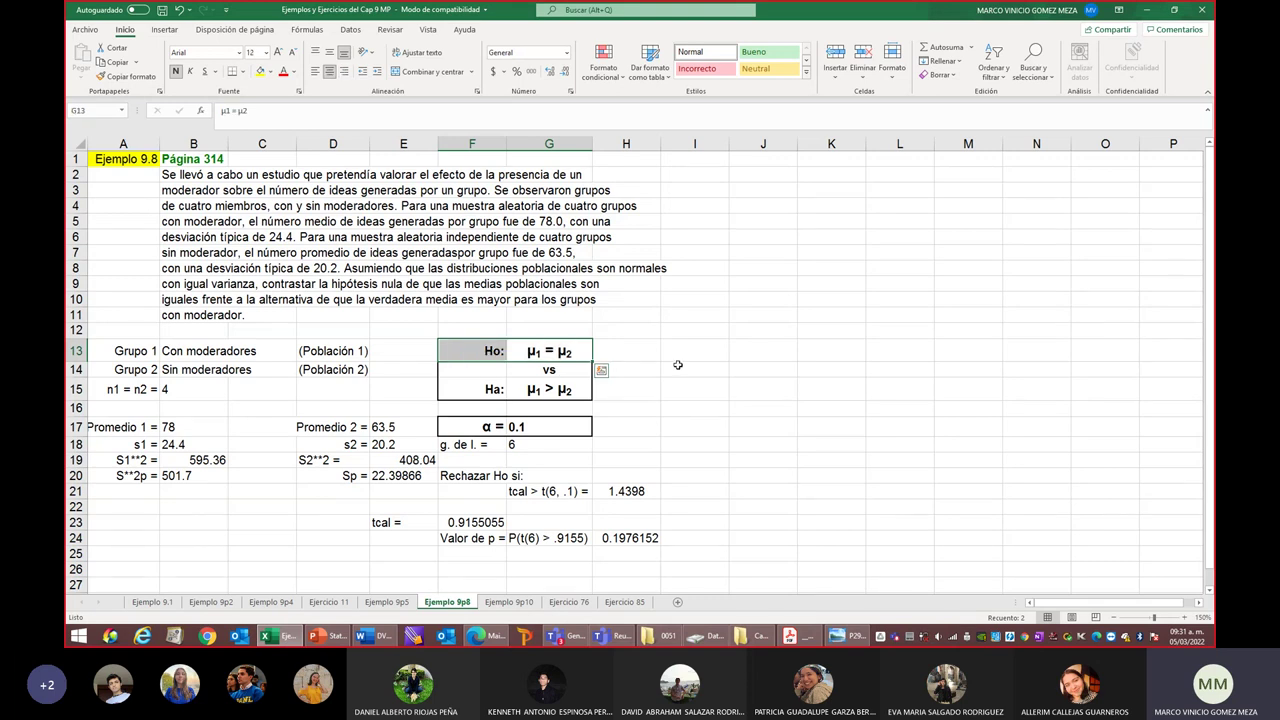
View the small-sample T test with equal variances in the two-sample hypothesis tests table on slide 3 in PowerPoint
click(330, 636)
scroll(708, 348, down, 5)
scroll(706, 352, down, 8)
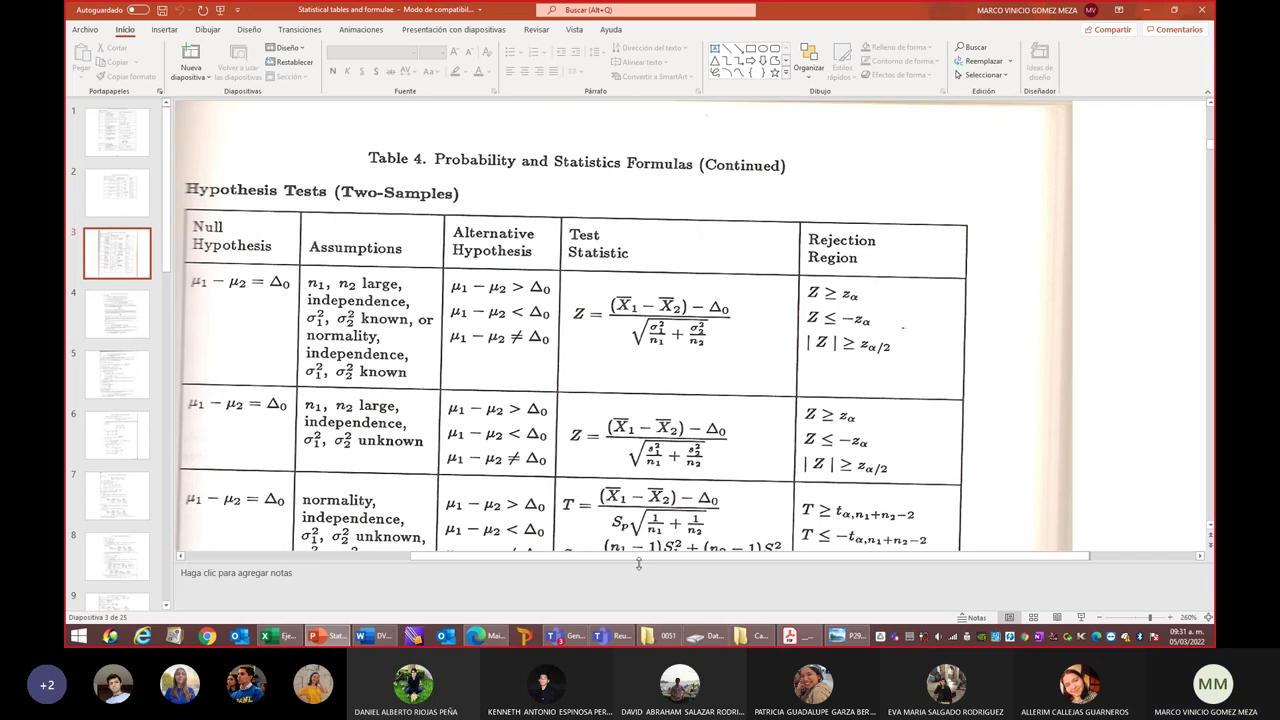
scroll(594, 558, left, 2)
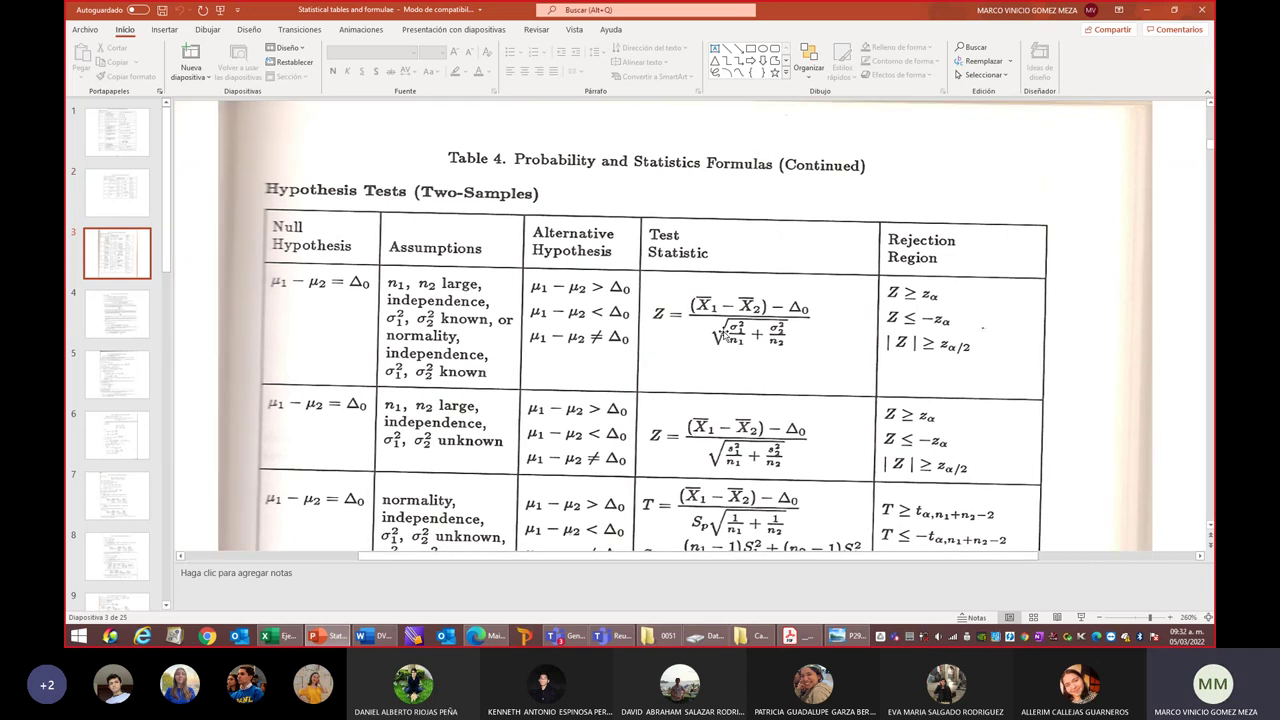
scroll(786, 354, down, 3)
scroll(790, 354, down, 1)
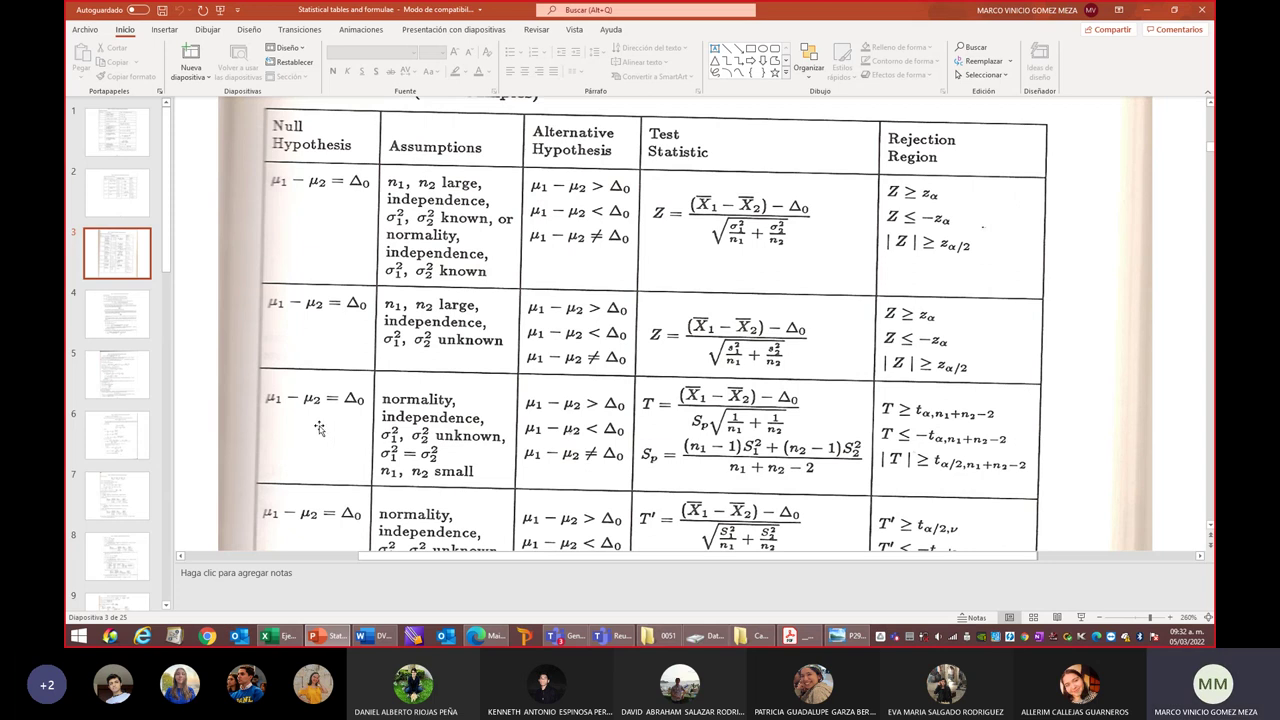